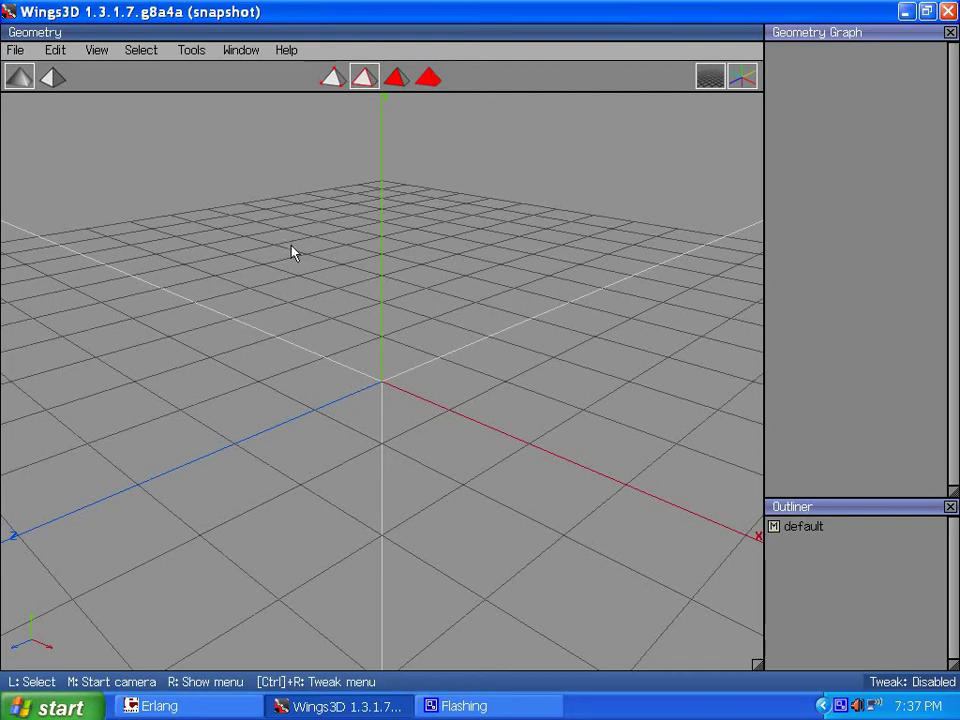
# Orbit the empty grid and adjust the program preferences from the Edit menu.
pyautogui.middleClick(389, 412)
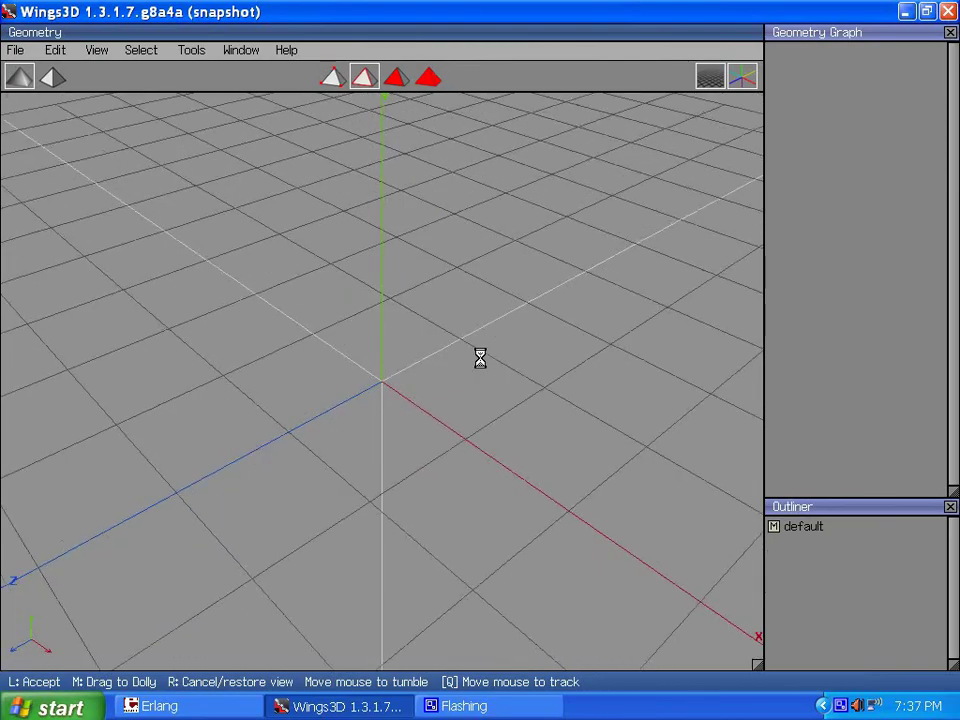
pyautogui.click(351, 287)
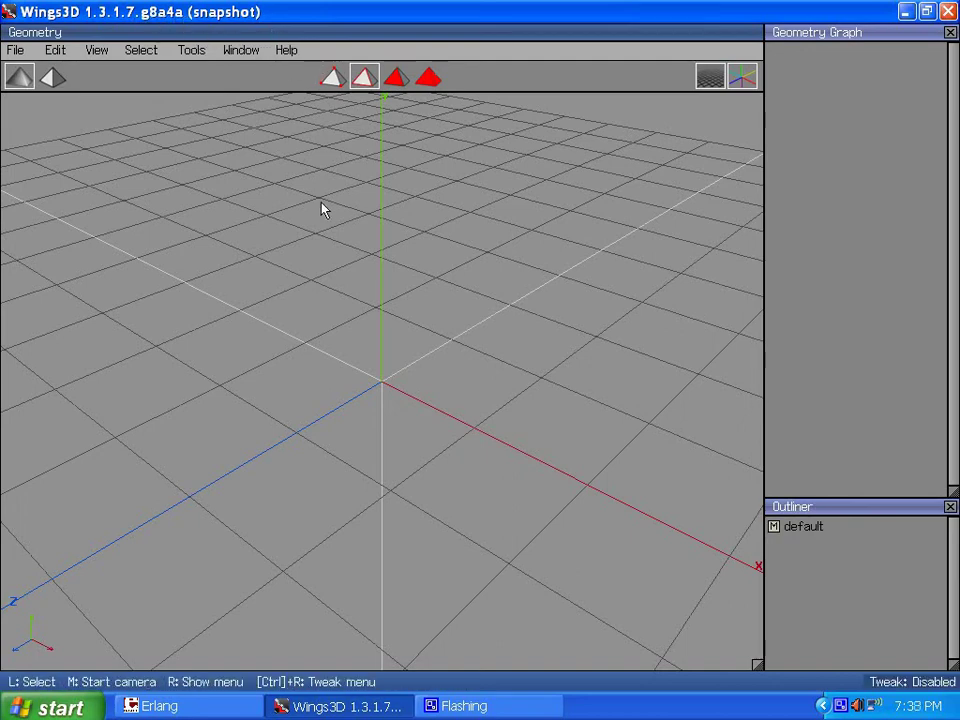
pyautogui.click(47, 52)
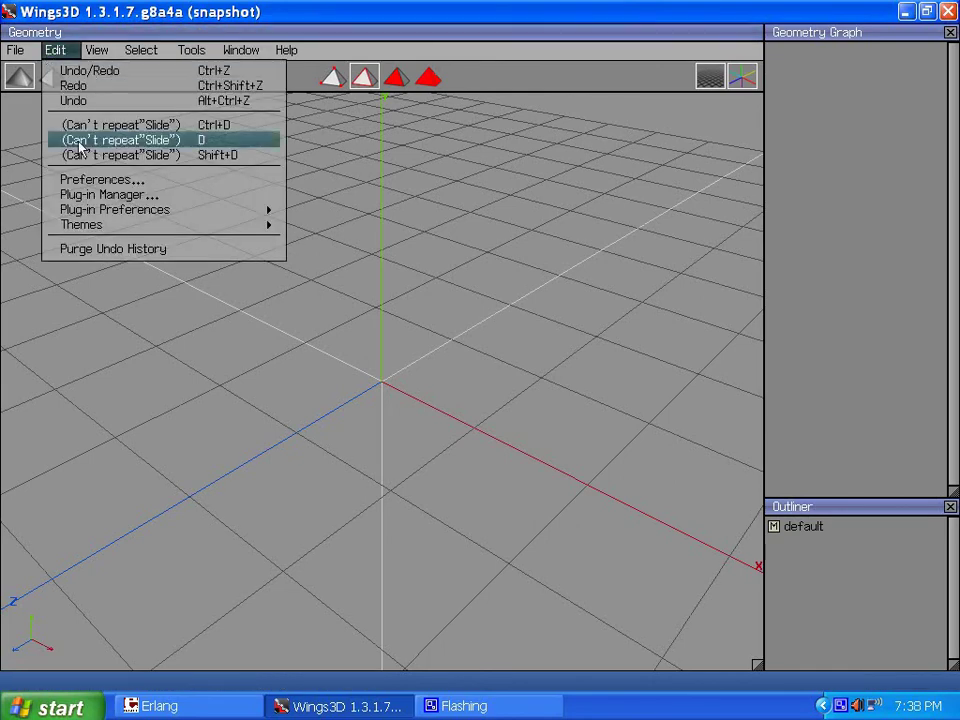
pyautogui.click(64, 180)
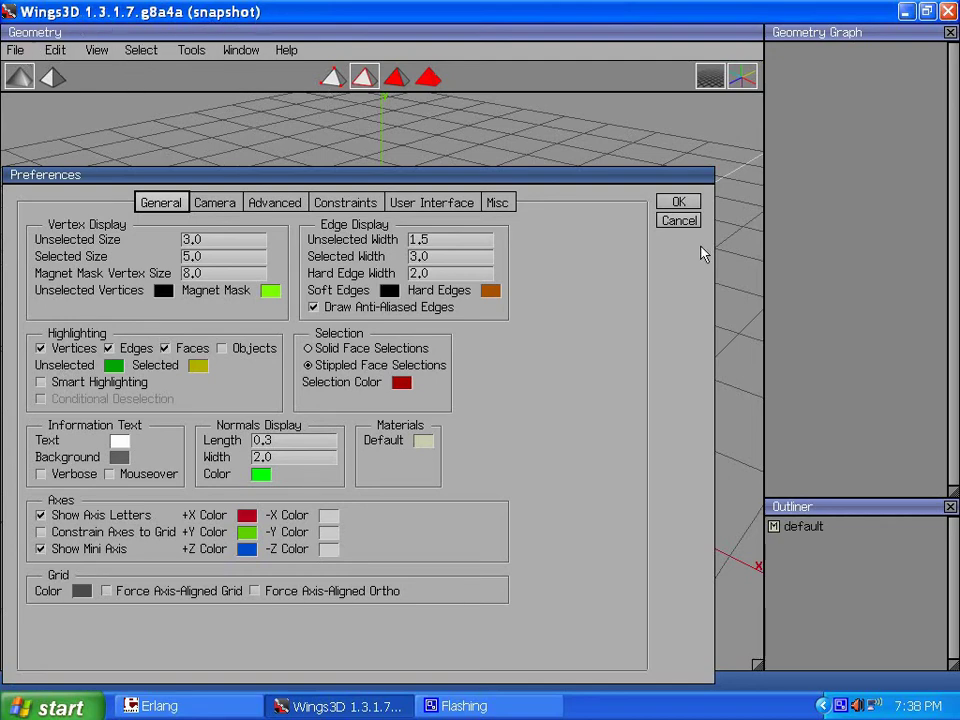
pyautogui.click(678, 203)
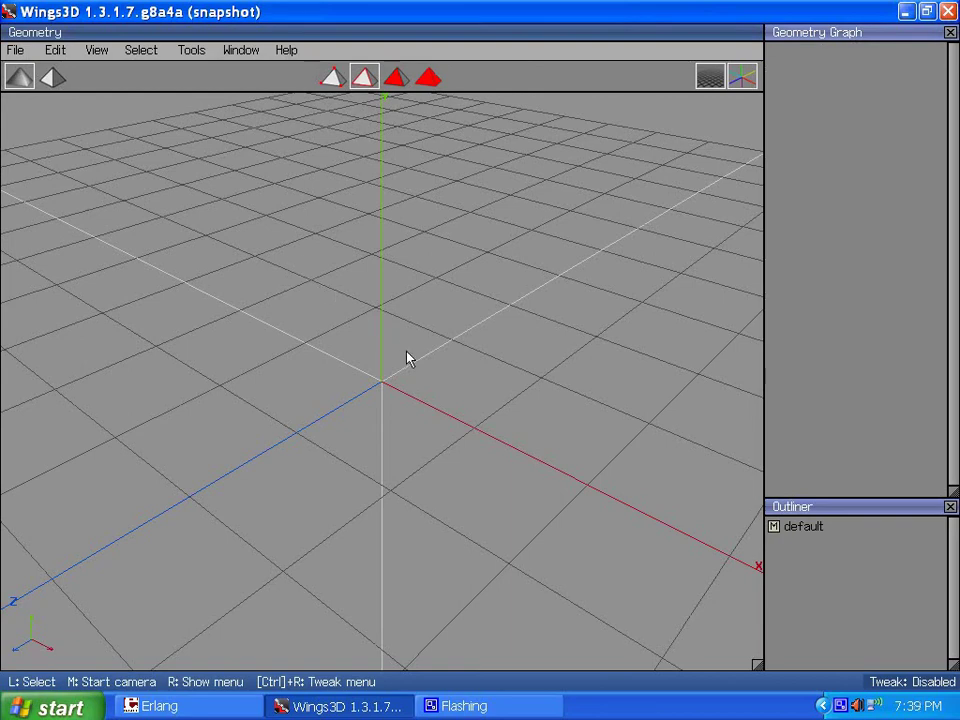
# Create a cylinder with 6 sections at the origin.
pyautogui.moveTo(296, 197); pyautogui.dragTo(313, 212, button='middle')
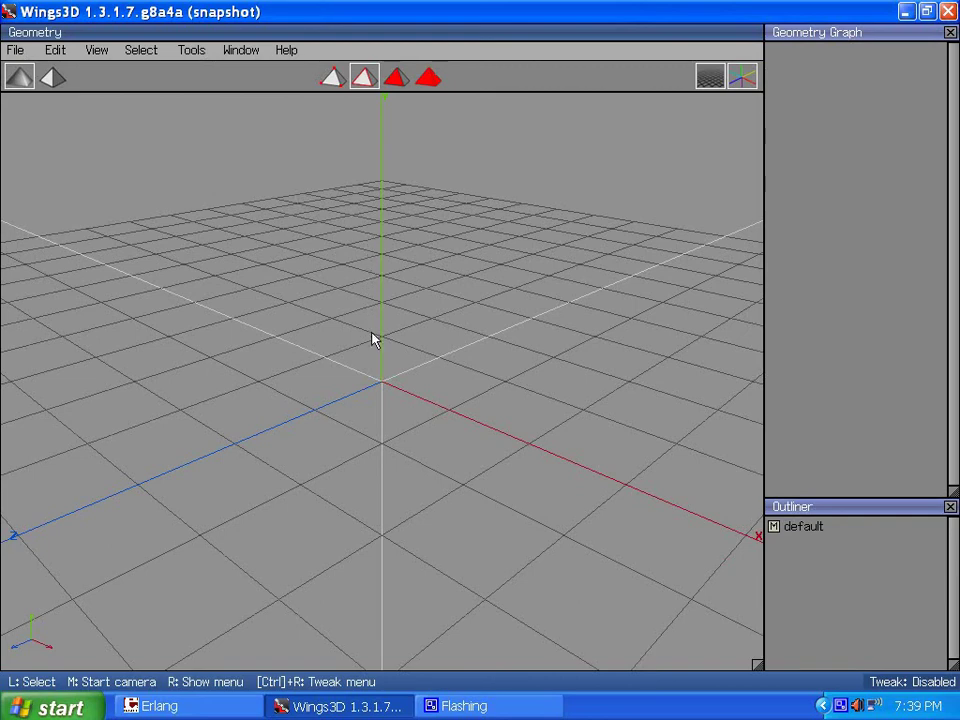
pyautogui.rightClick(344, 215)
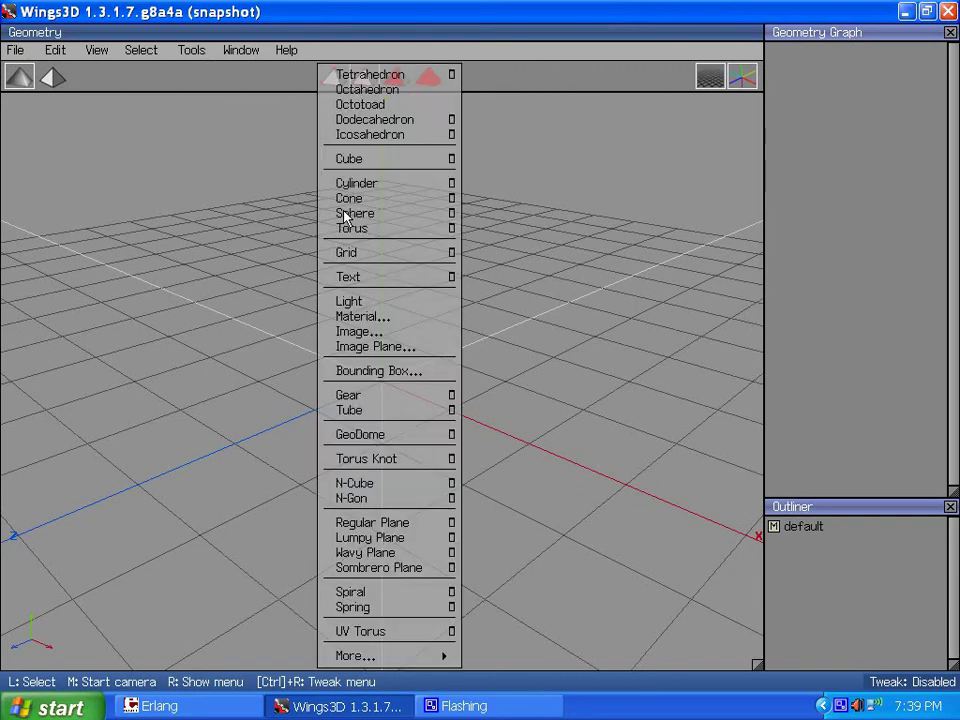
pyautogui.rightClick(350, 184)
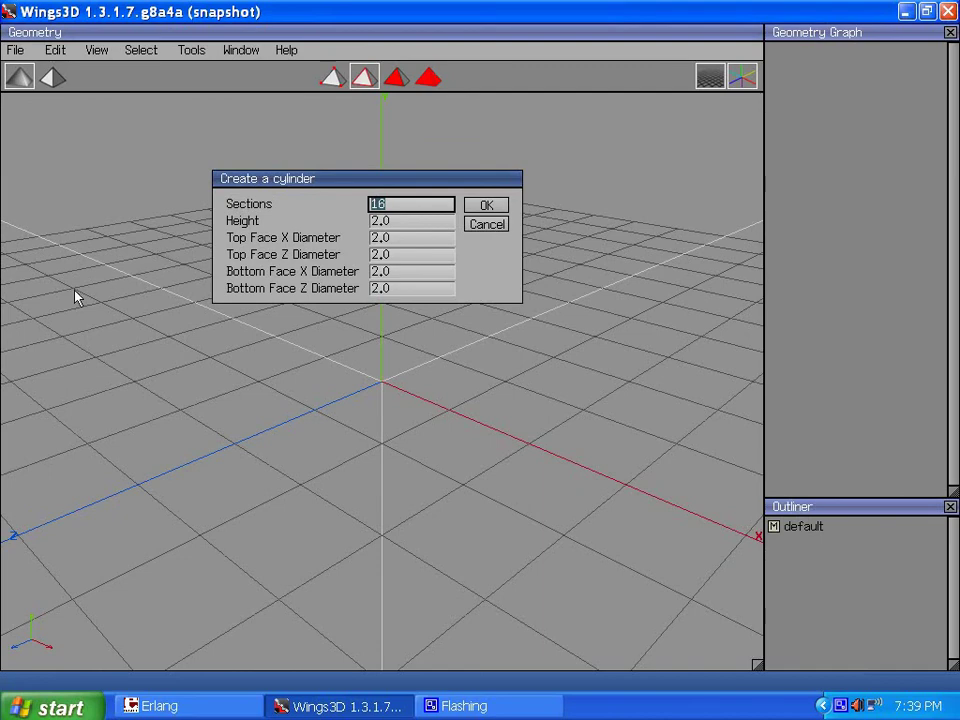
pyautogui.click(482, 205)
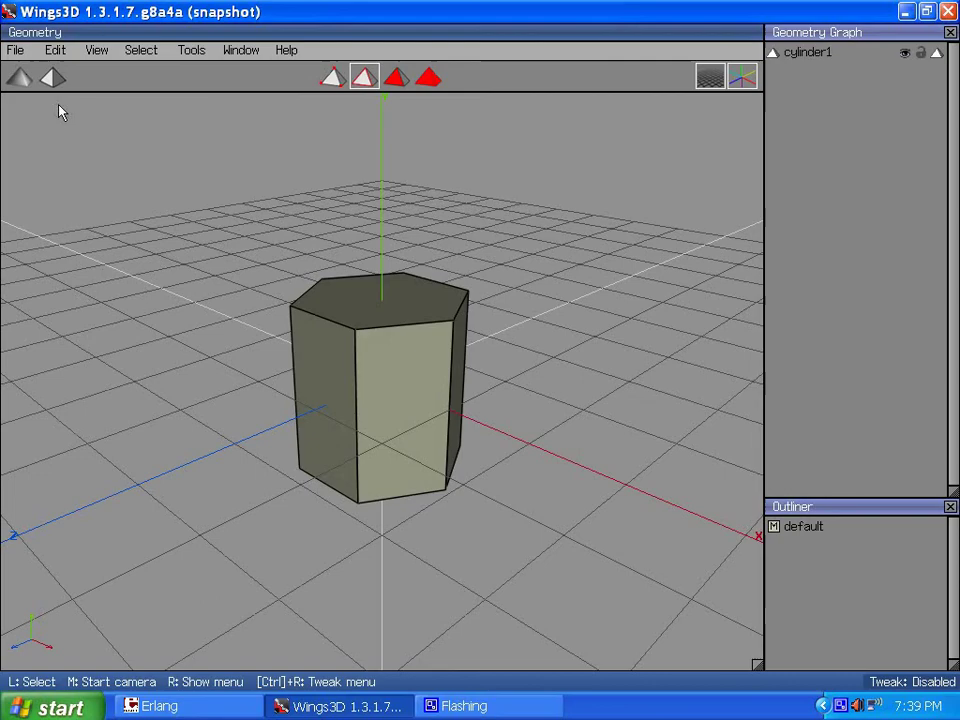
pyautogui.middleClick(386, 369)
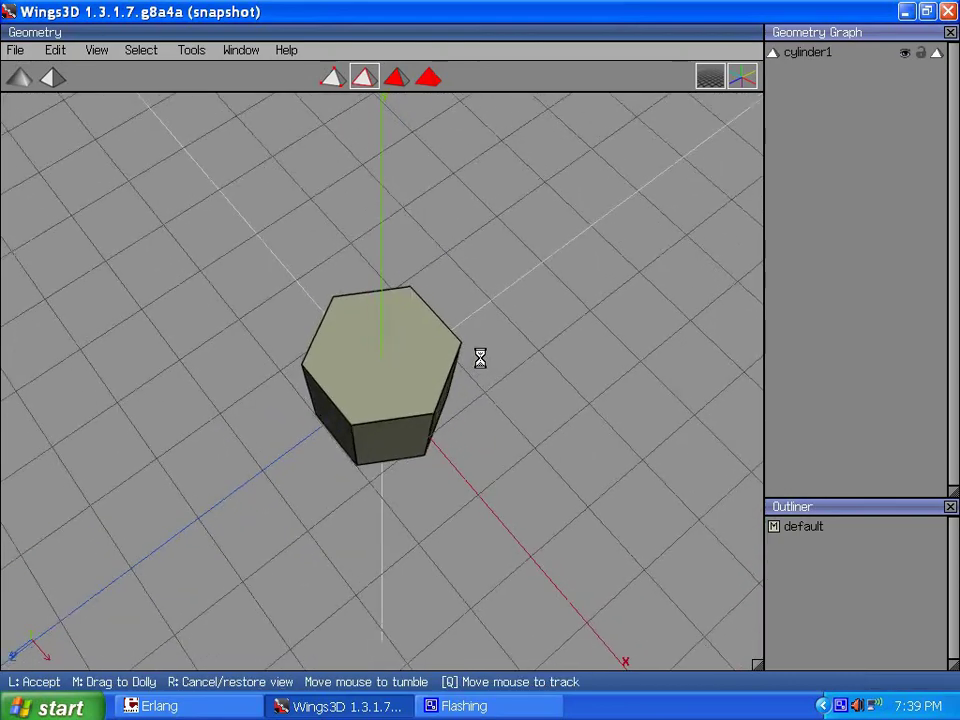
# In face mode, move the top face down along Y to shorten the cylinder.
pyautogui.click(480, 358)
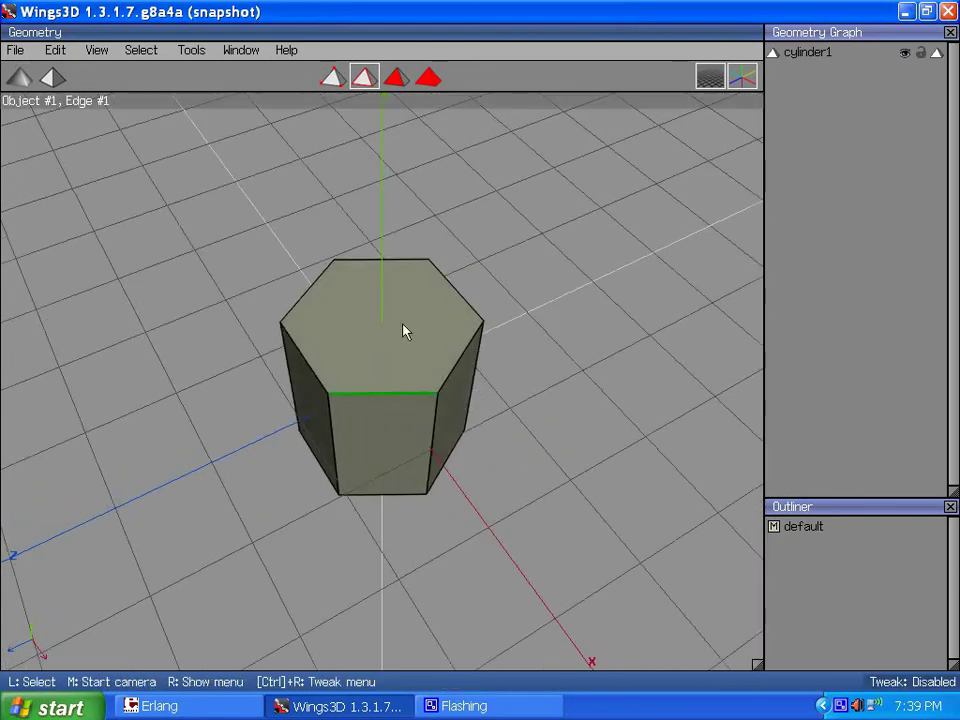
pyautogui.click(396, 77)
pyautogui.click(431, 432)
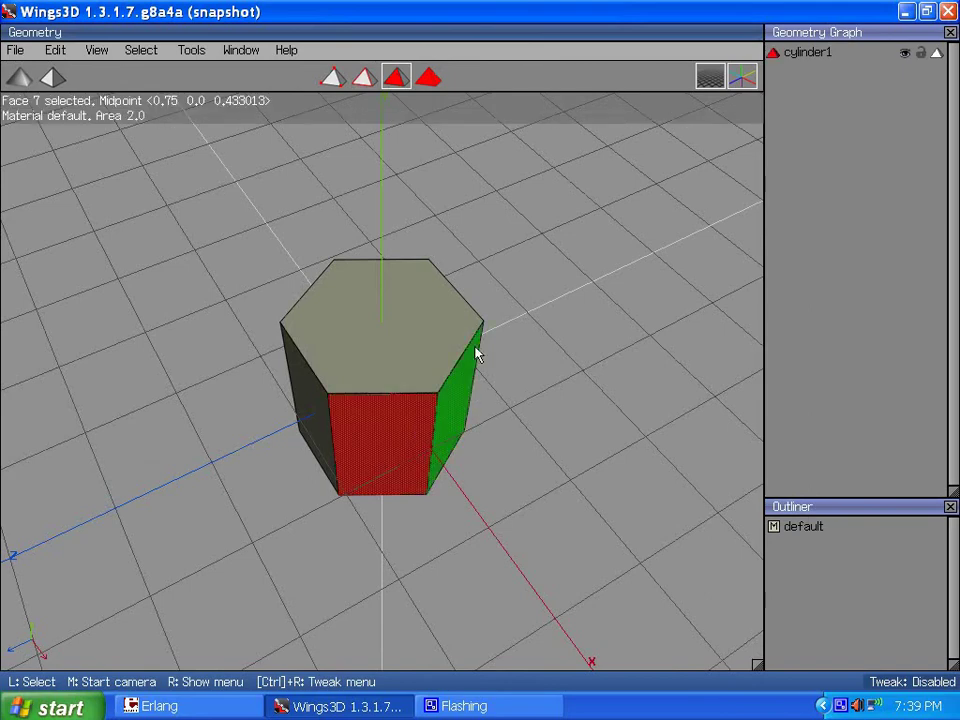
pyautogui.press('space')
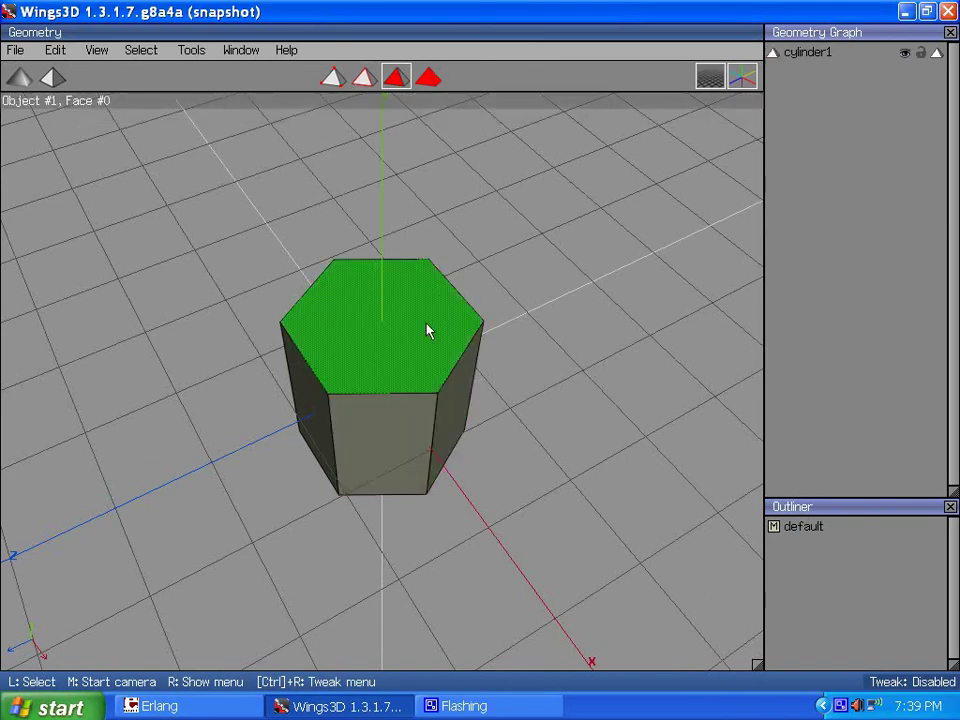
pyautogui.click(426, 330)
pyautogui.rightClick(519, 186)
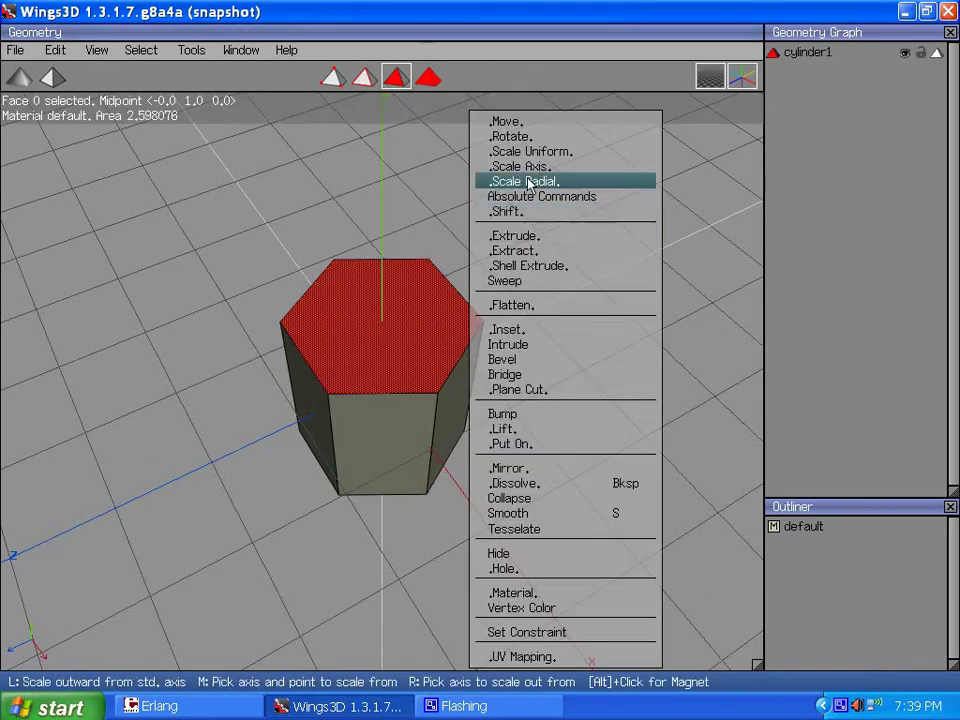
pyautogui.click(527, 122)
pyautogui.click(553, 158)
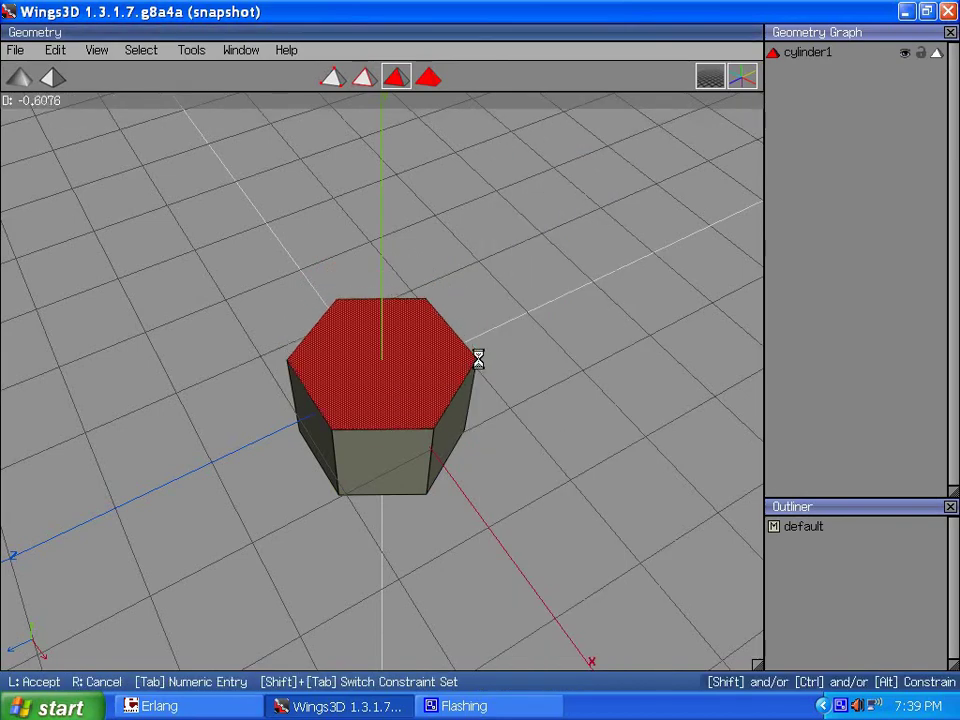
pyautogui.click(480, 357)
pyautogui.press('space')
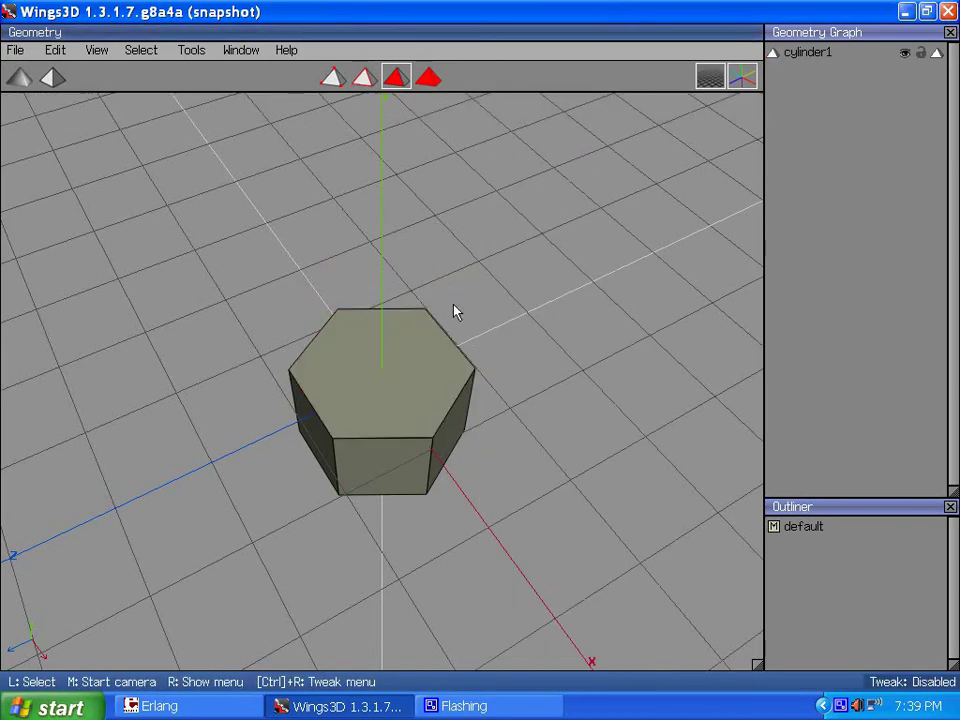
# Select the alternating side faces 3, 5 and 7 of the hexagon.
pyautogui.middleClick(453, 304)
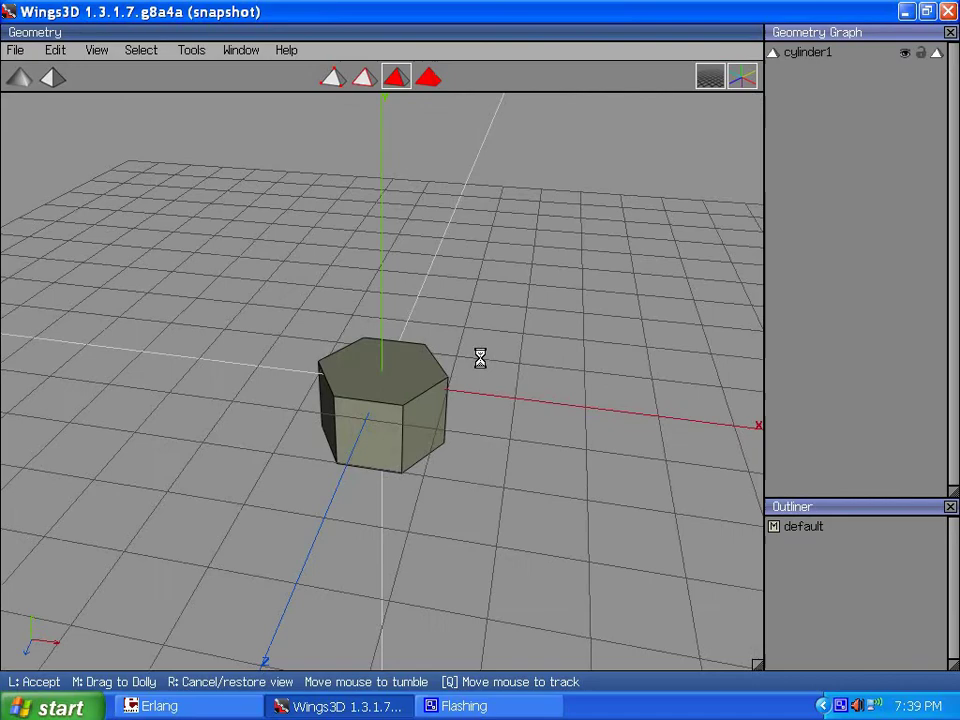
pyautogui.click(480, 357)
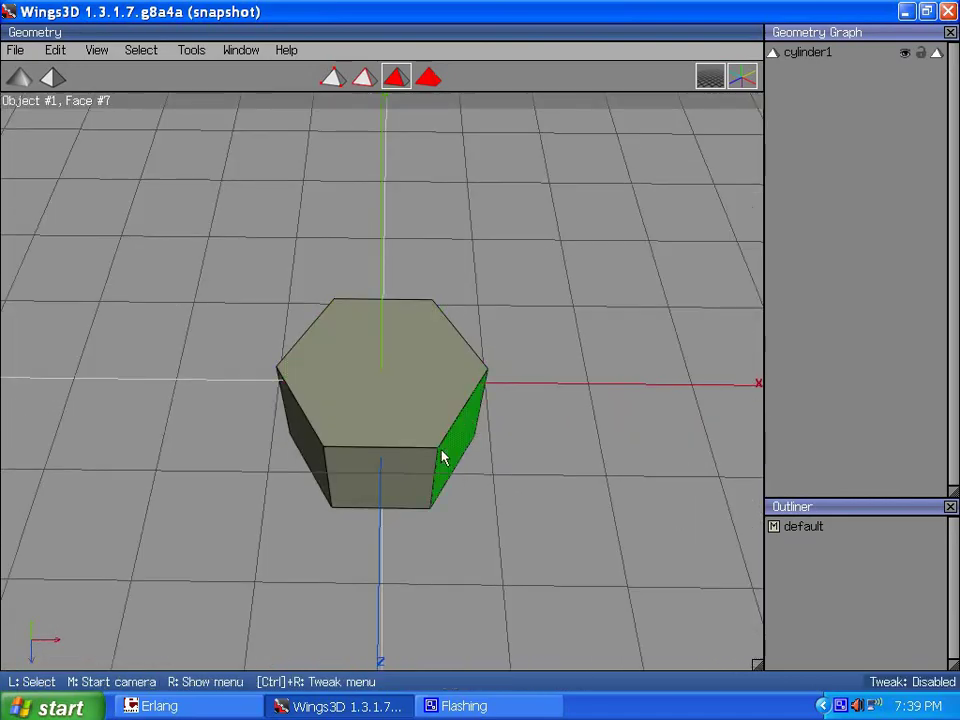
pyautogui.middleClick(506, 339)
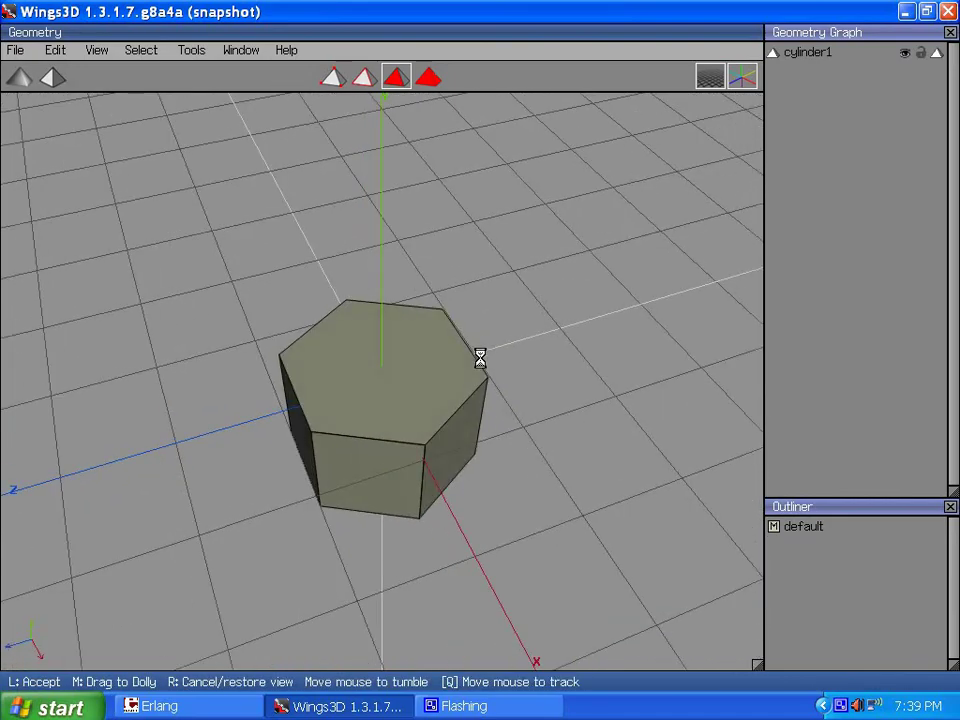
pyautogui.click(480, 356)
pyautogui.click(388, 468)
pyautogui.middleClick(471, 356)
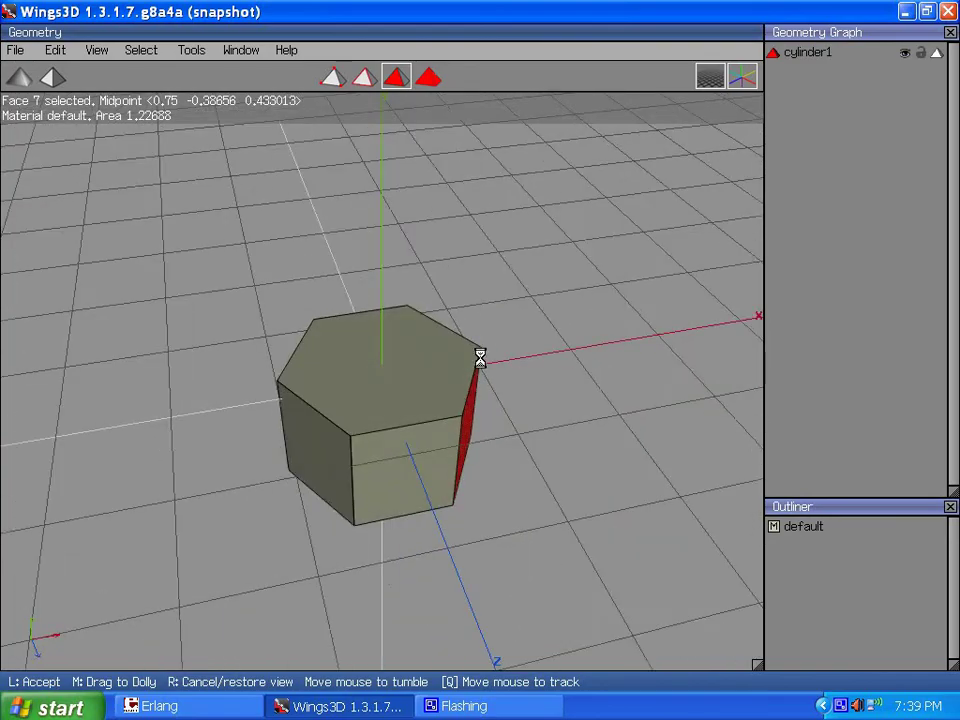
pyautogui.click(478, 358)
pyautogui.click(384, 437)
pyautogui.middleClick(476, 356)
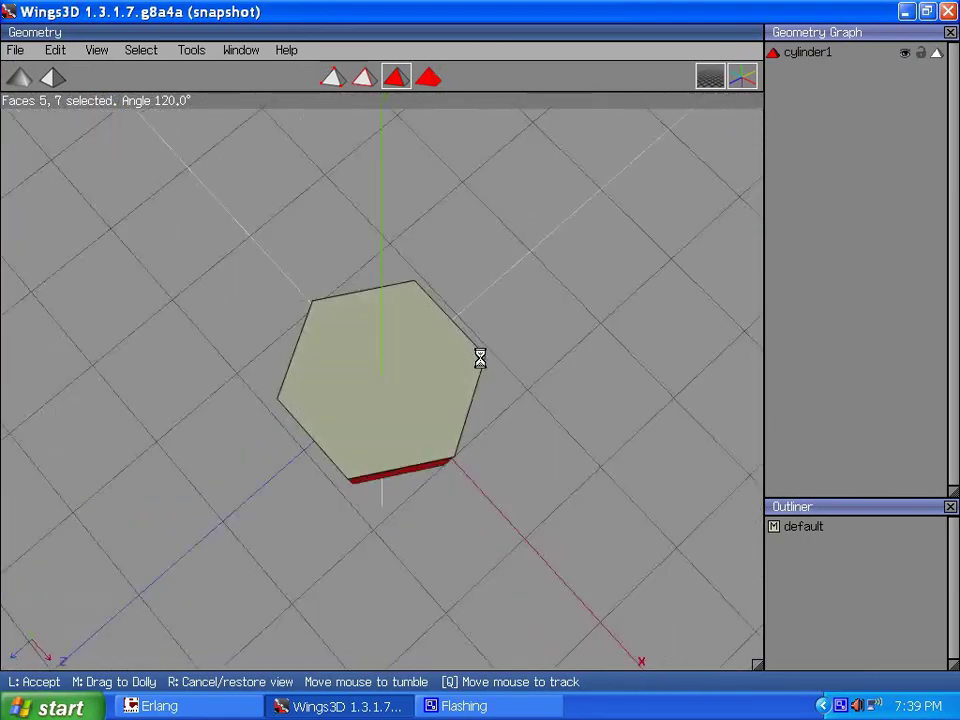
pyautogui.click(478, 358)
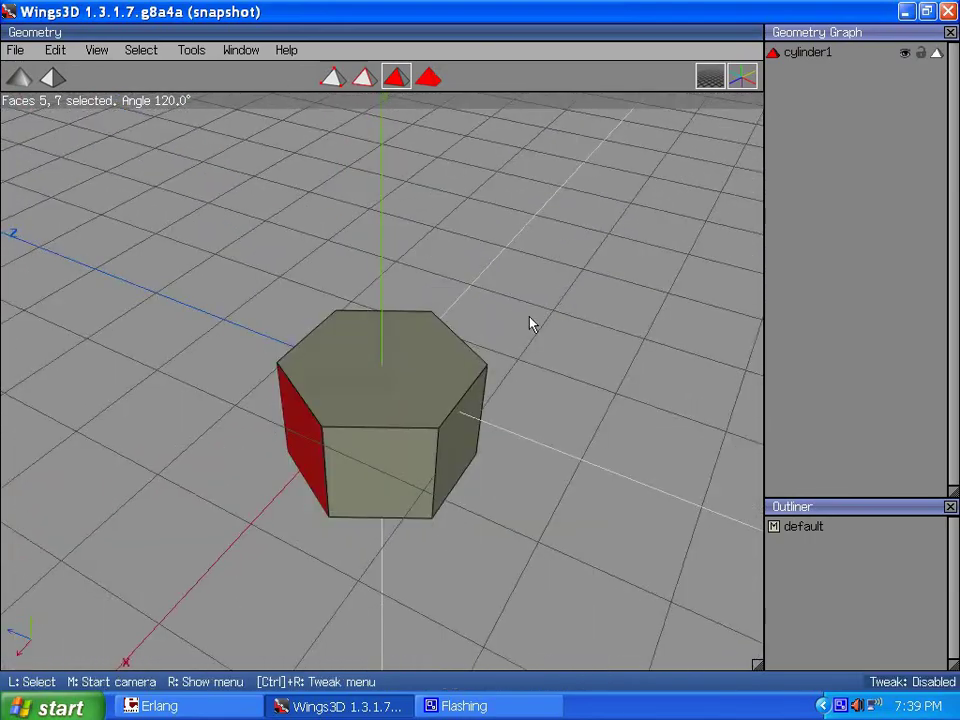
pyautogui.click(478, 421)
pyautogui.middleClick(561, 358)
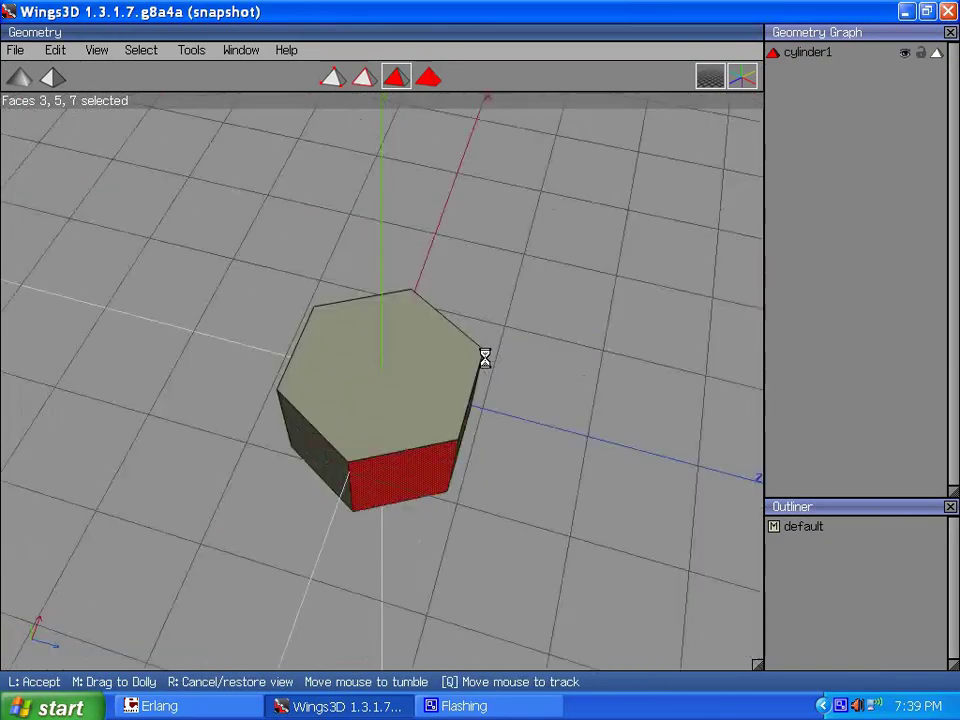
pyautogui.click(482, 358)
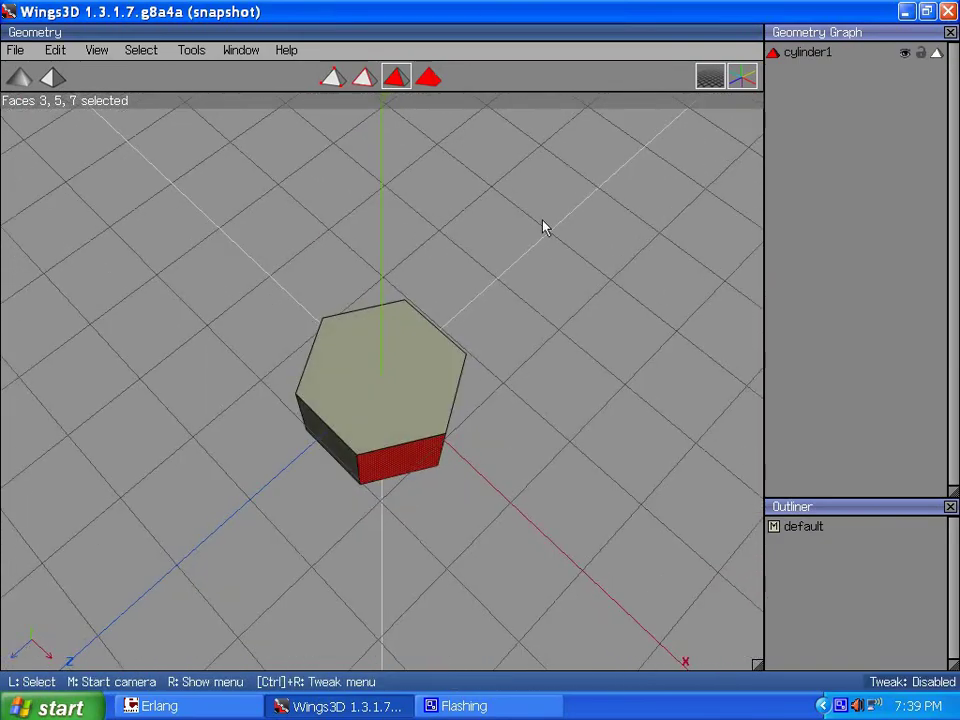
# Inset the three selected side faces by 0.2, following their edges.
pyautogui.rightClick(474, 192)
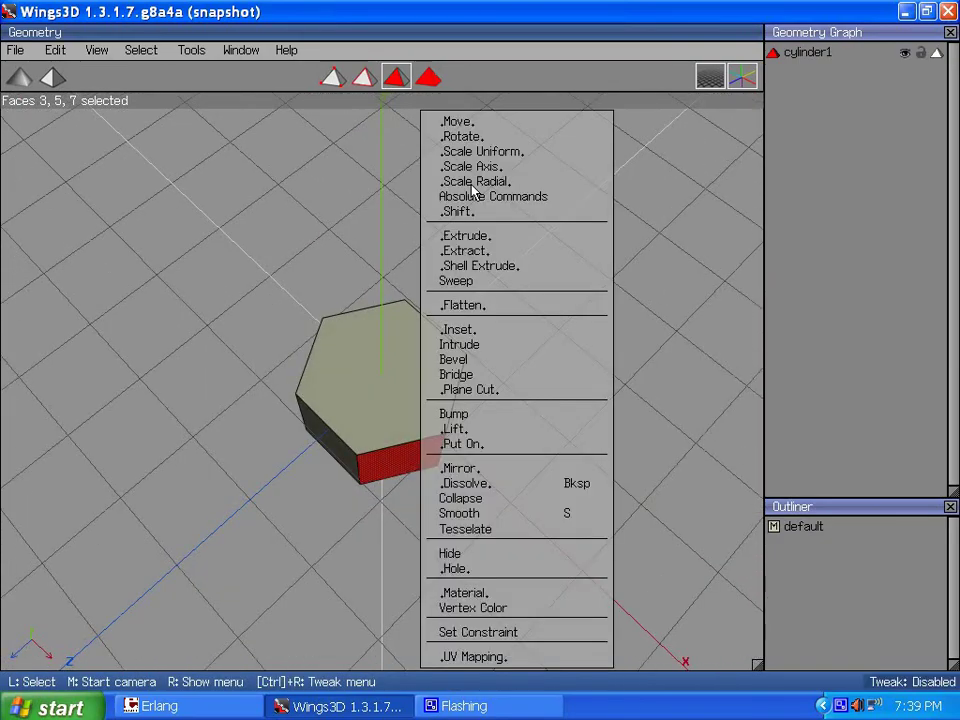
pyautogui.click(471, 334)
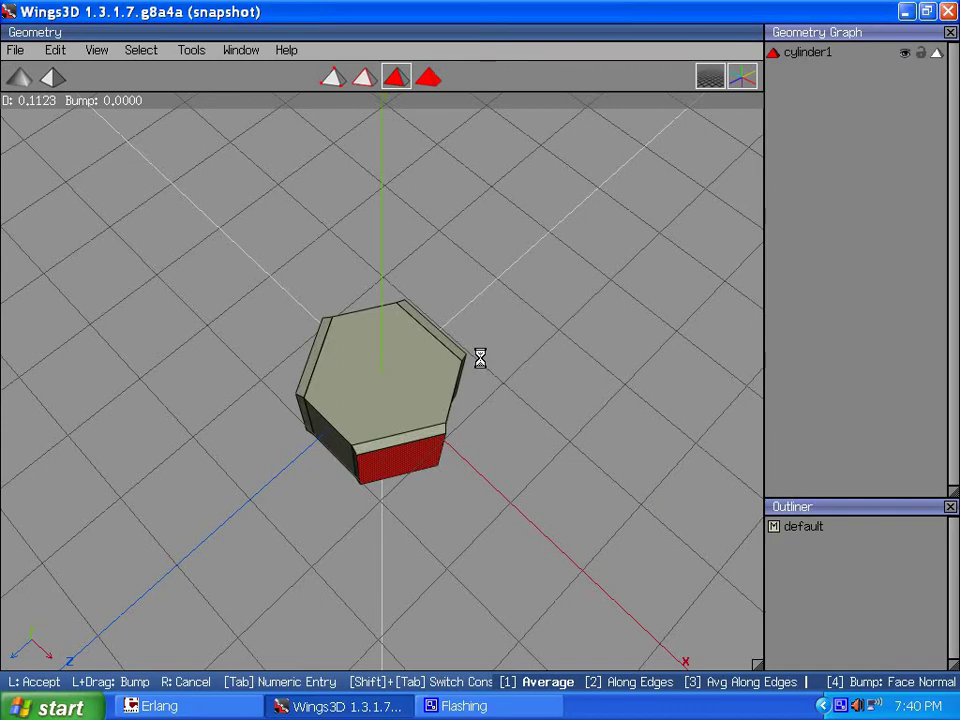
pyautogui.press('2')
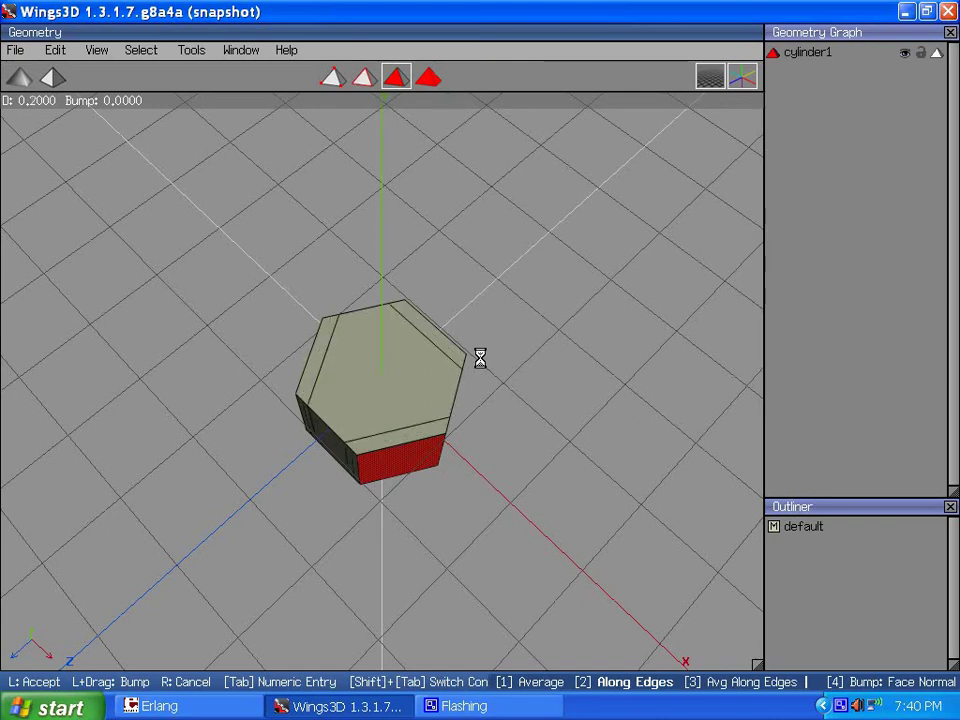
pyautogui.click(480, 358)
# Select the remaining side faces of the hexagonal prism.
pyautogui.press('space')
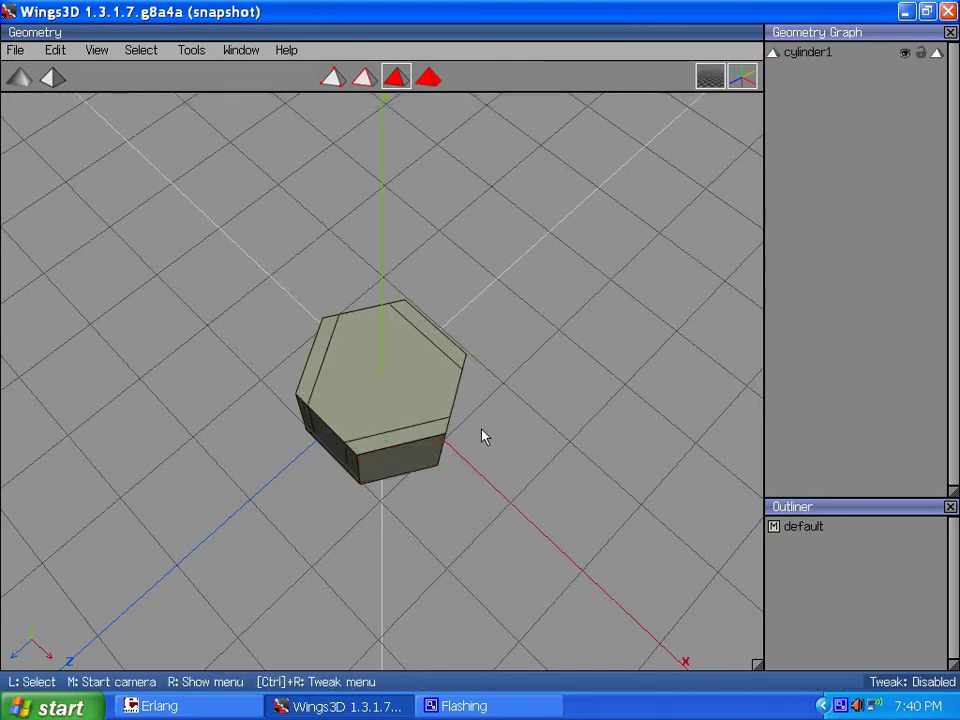
pyautogui.middleClick(480, 358)
pyautogui.click(480, 358)
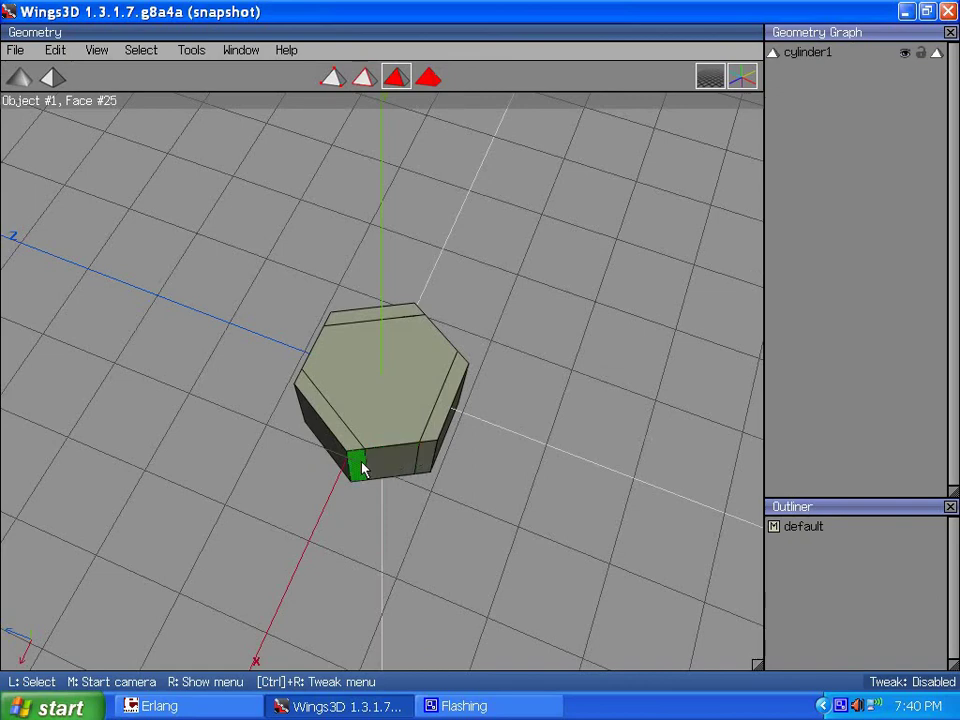
pyautogui.click(358, 463)
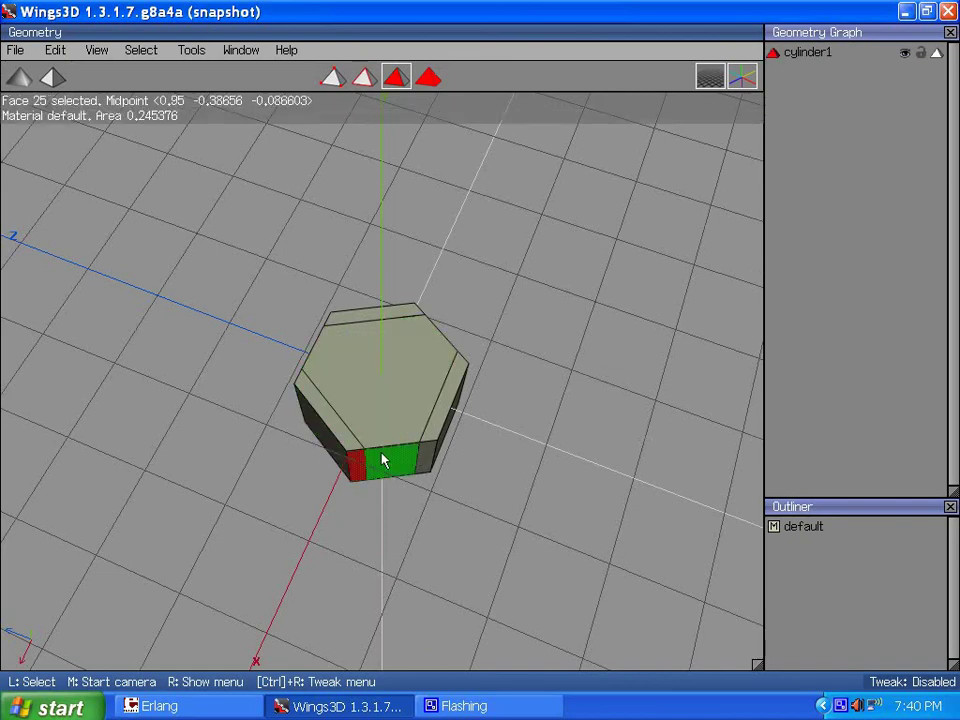
pyautogui.click(386, 457)
pyautogui.click(425, 458)
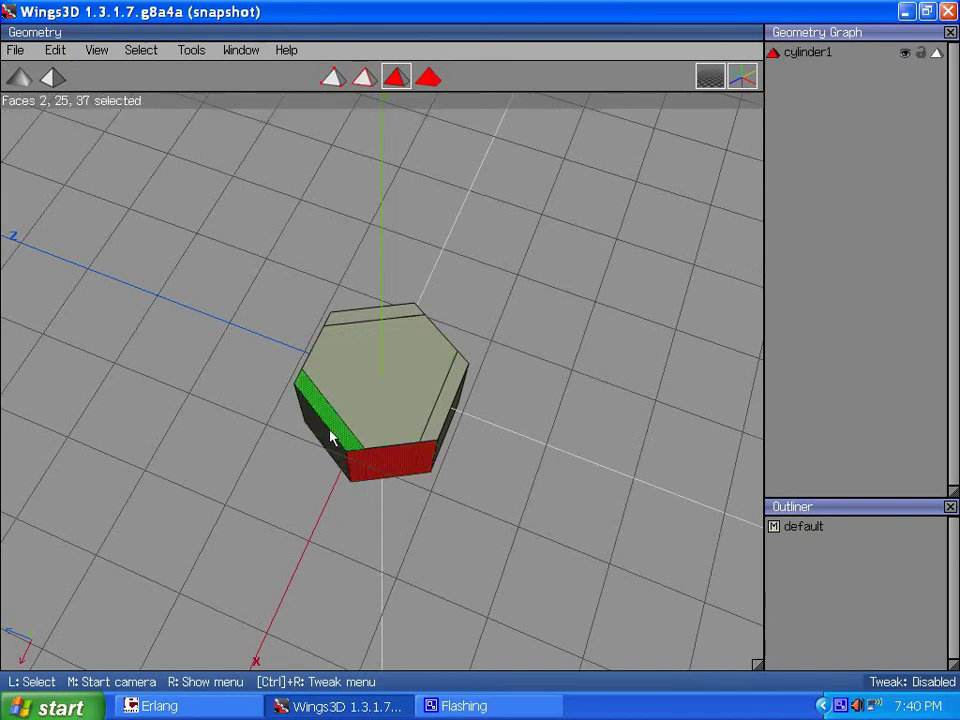
pyautogui.middleClick(485, 357)
pyautogui.click(481, 358)
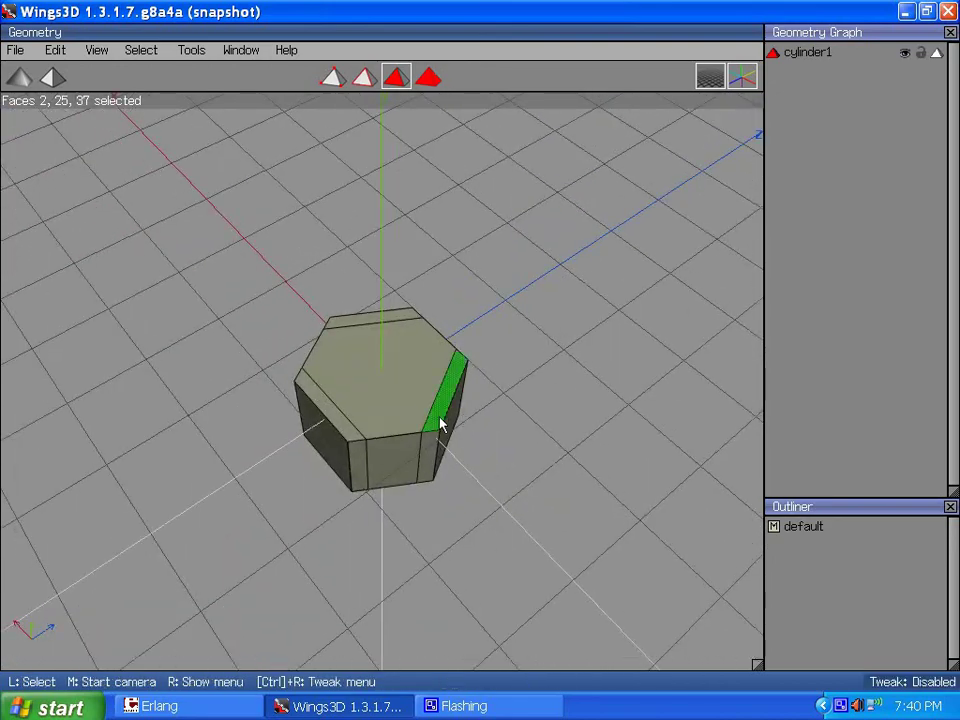
pyautogui.click(358, 462)
pyautogui.click(408, 460)
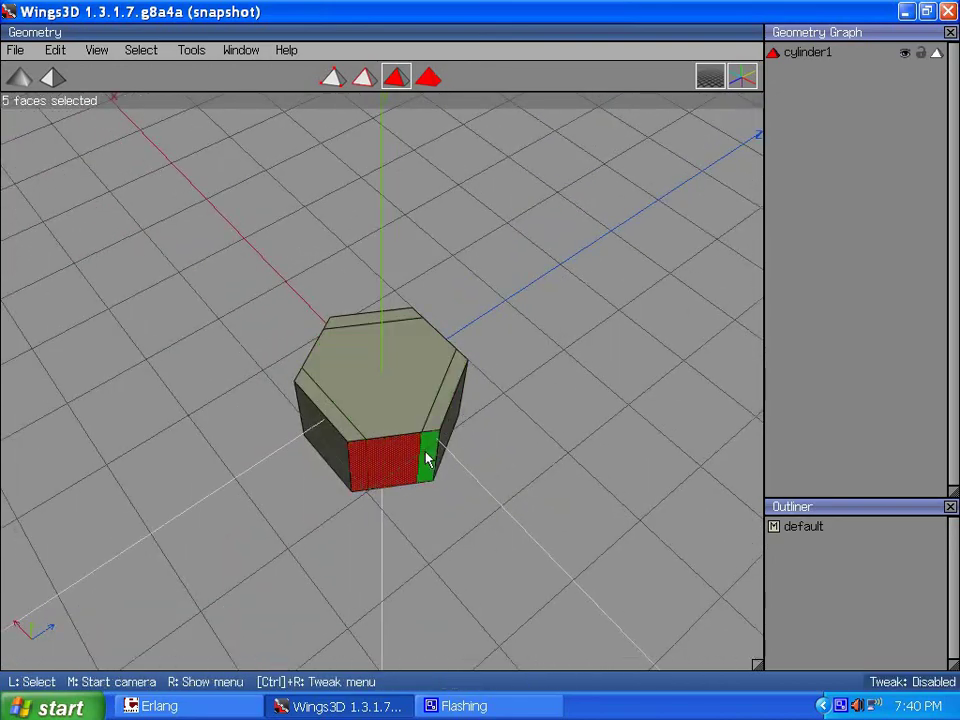
pyautogui.click(424, 454)
pyautogui.middleClick(356, 476)
pyautogui.click(482, 358)
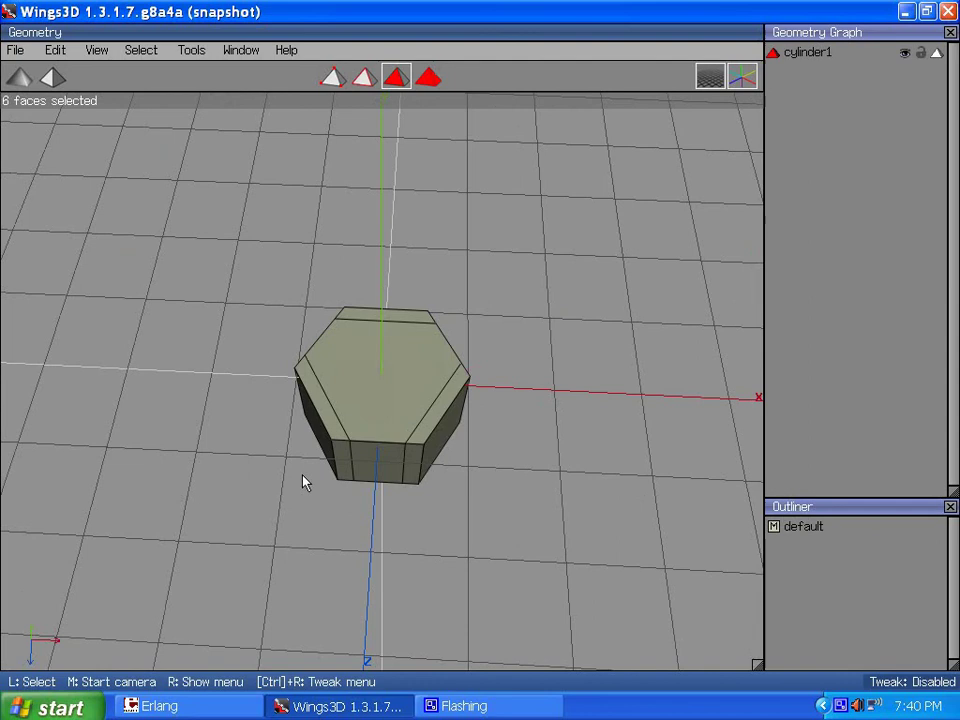
pyautogui.click(337, 470)
pyautogui.click(378, 478)
pyautogui.click(414, 465)
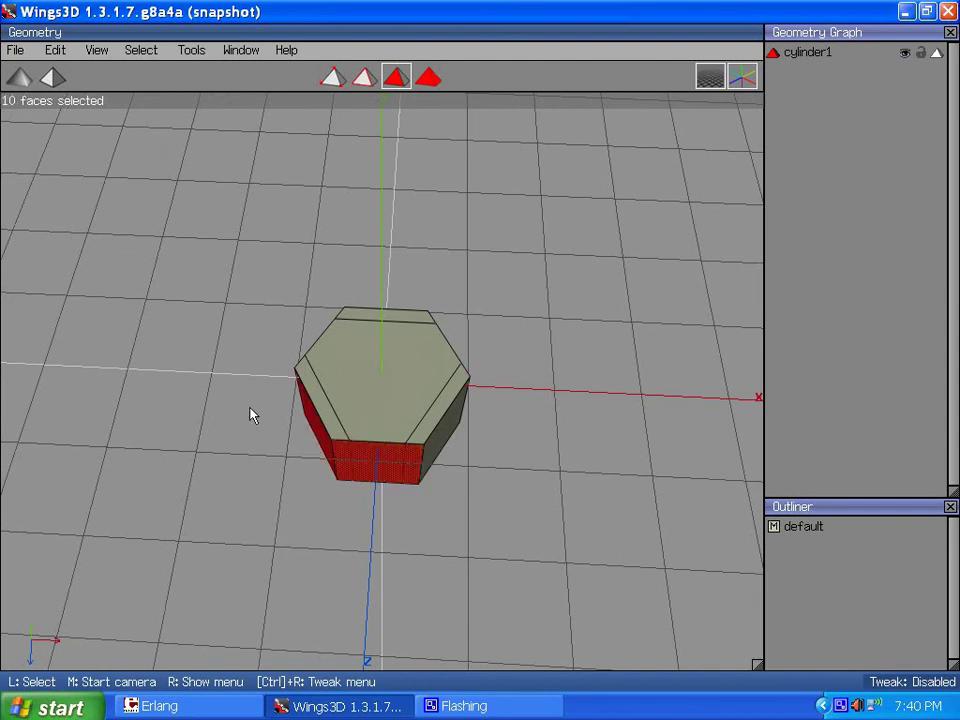
pyautogui.click(328, 452)
pyautogui.middleClick(436, 500)
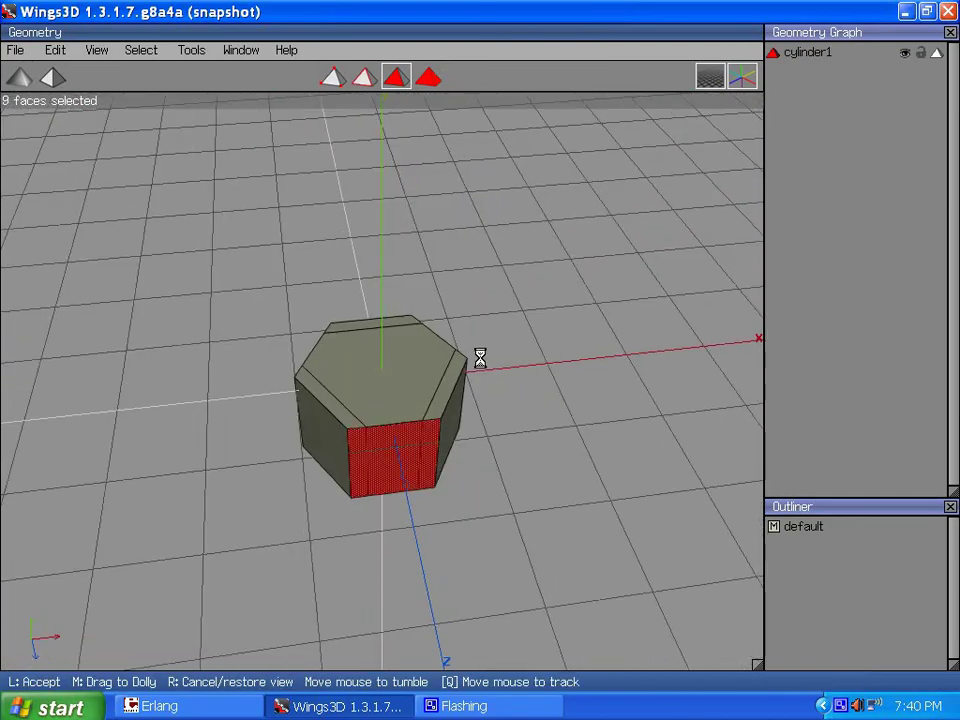
pyautogui.click(480, 358)
# Inset the selected side faces by 0.2 along their edges.
pyautogui.rightClick(255, 191)
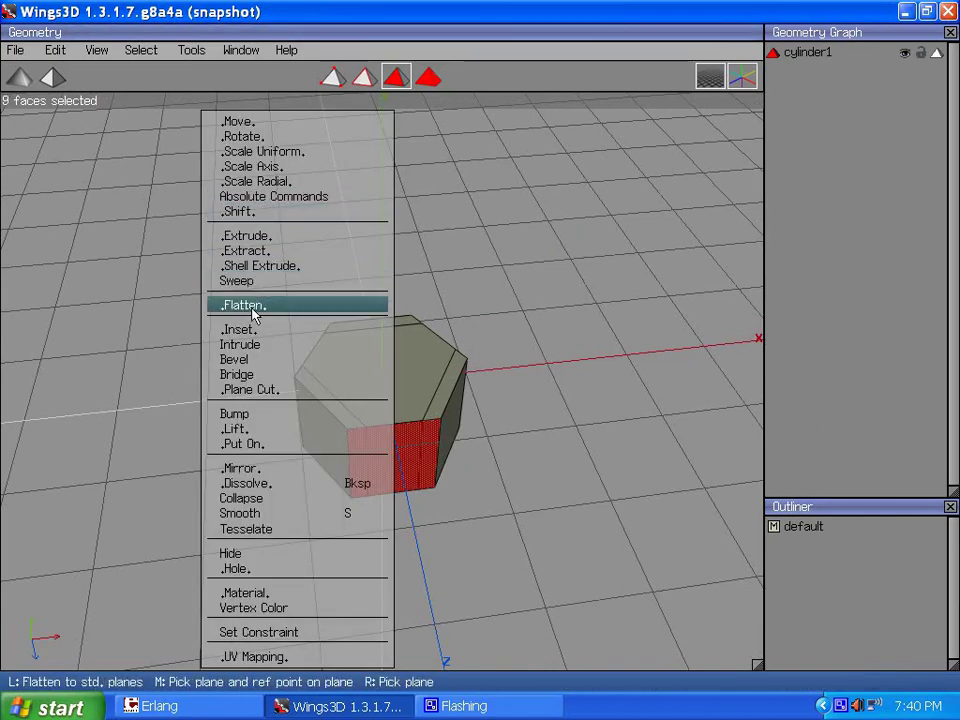
pyautogui.click(241, 329)
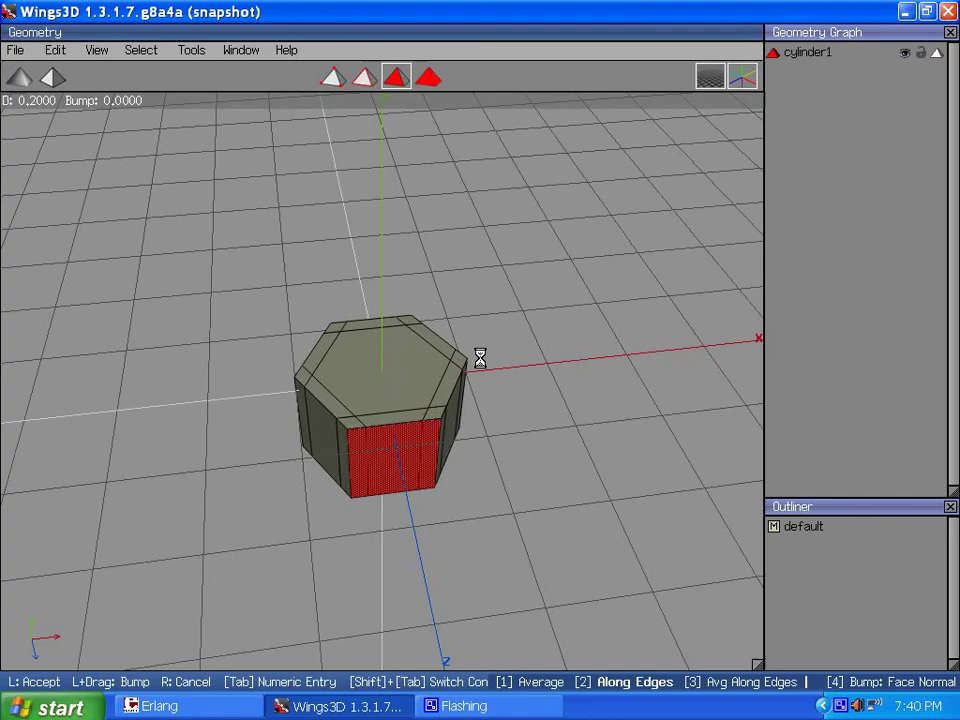
pyautogui.click(480, 358)
pyautogui.click(242, 326)
pyautogui.middleClick(480, 365)
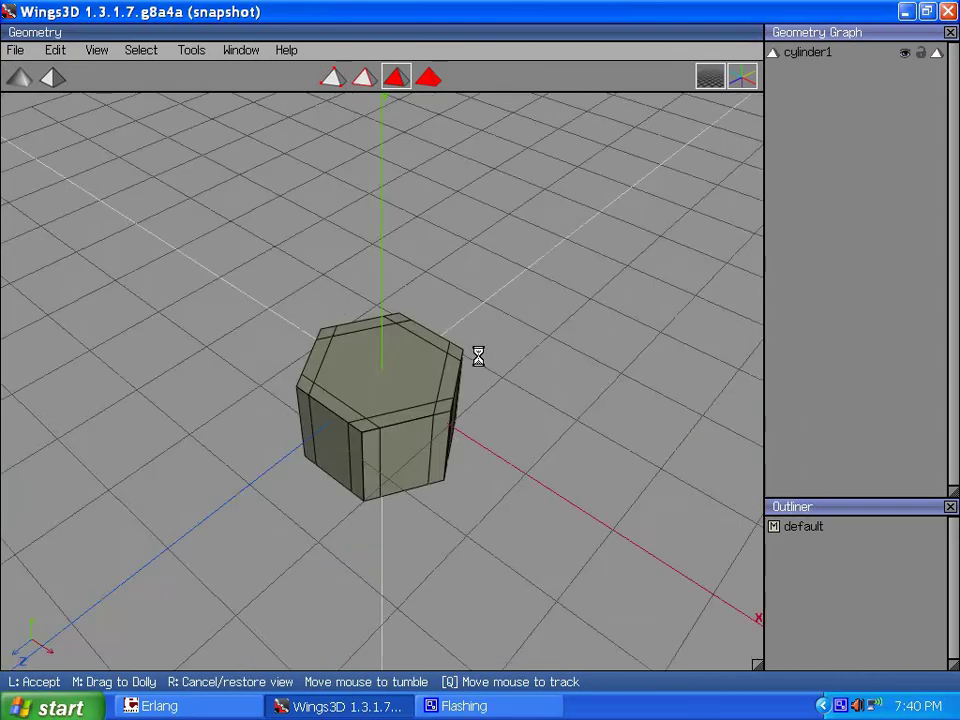
pyautogui.click(480, 357)
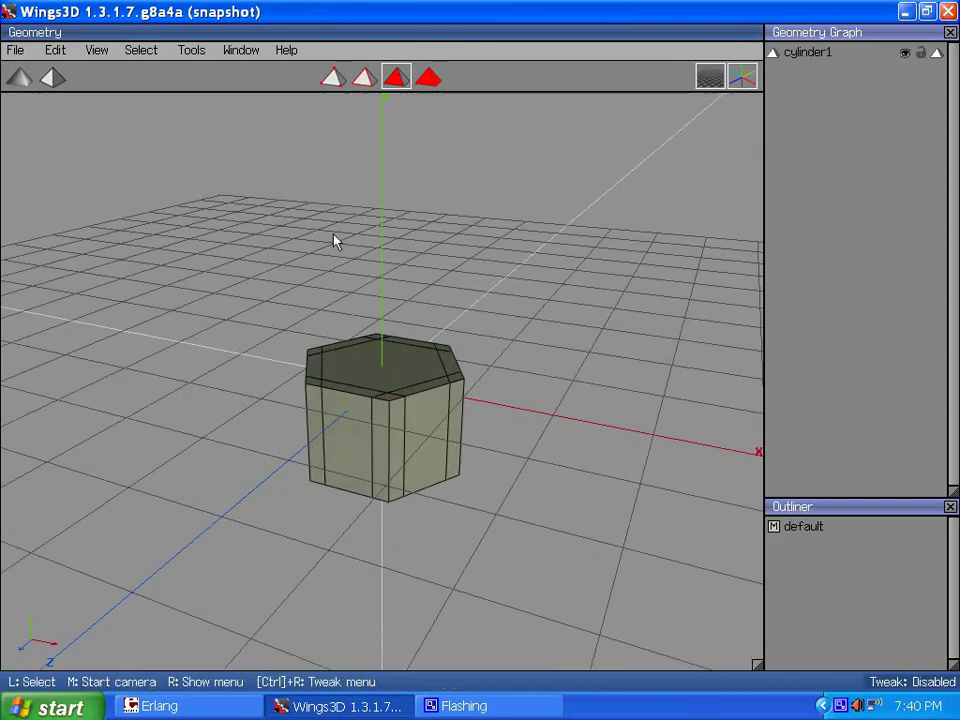
pyautogui.middleClick(316, 410)
pyautogui.click(480, 356)
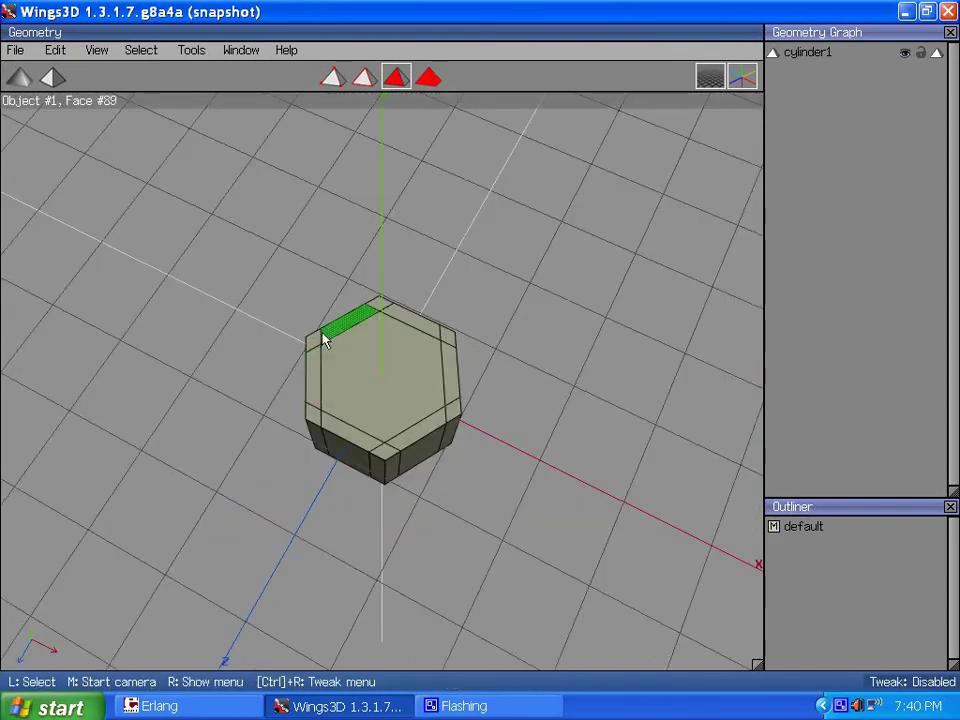
pyautogui.click(96, 50)
pyautogui.click(96, 223)
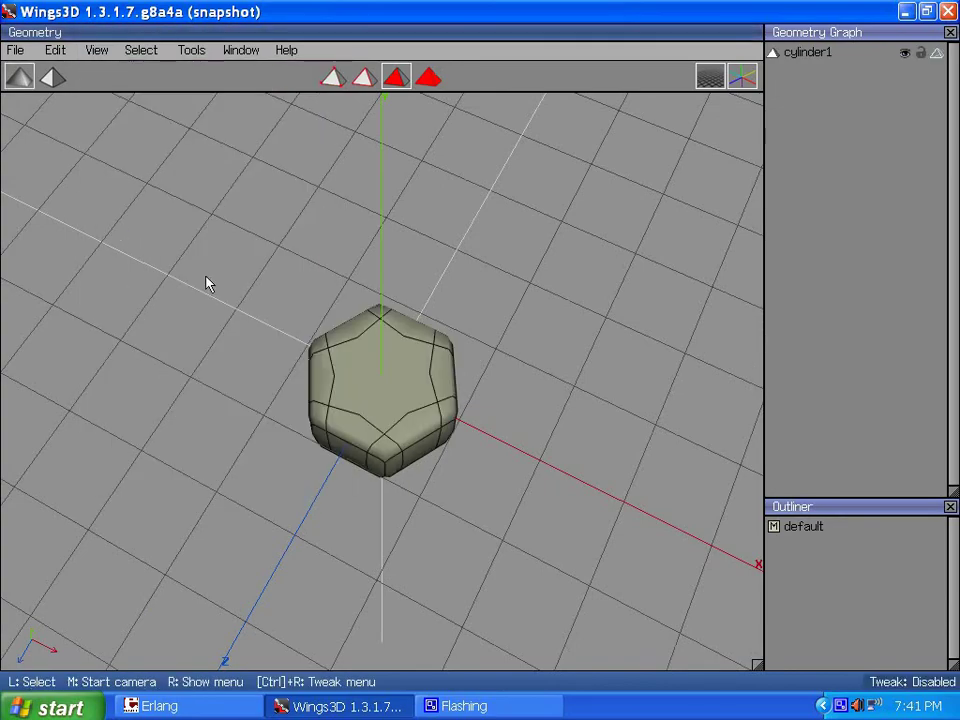
pyautogui.middleClick(480, 366)
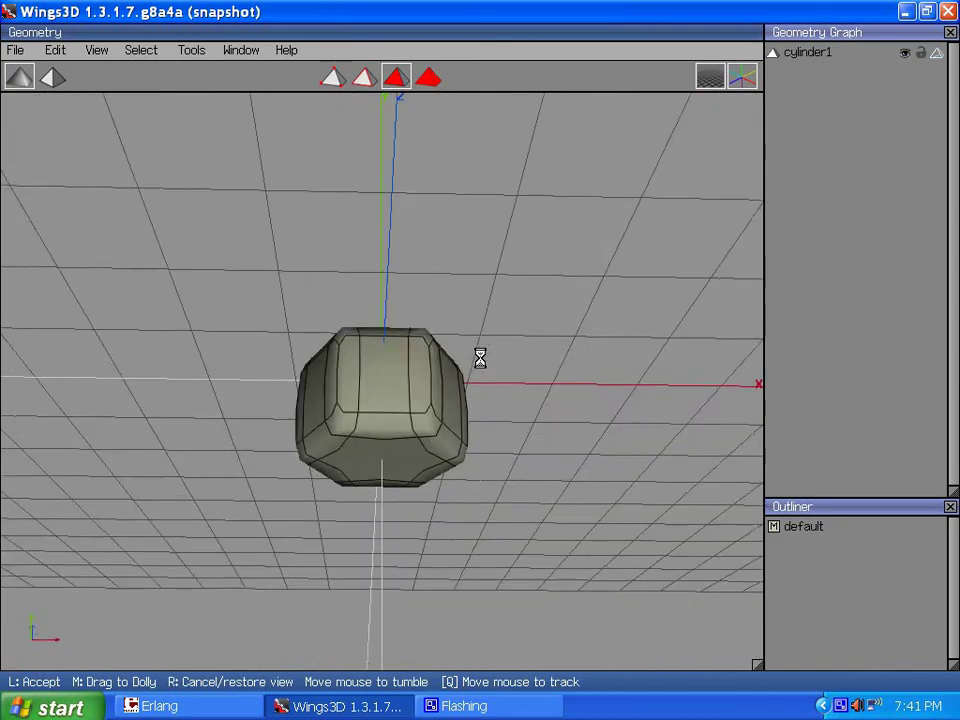
pyautogui.click(480, 358)
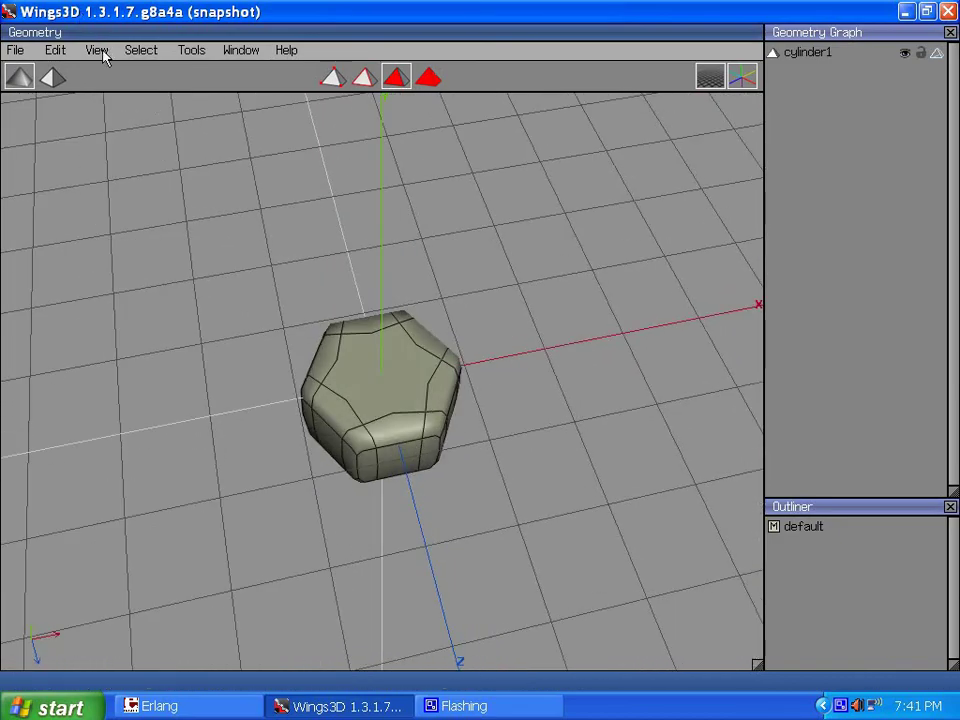
pyautogui.click(97, 50)
pyautogui.click(154, 224)
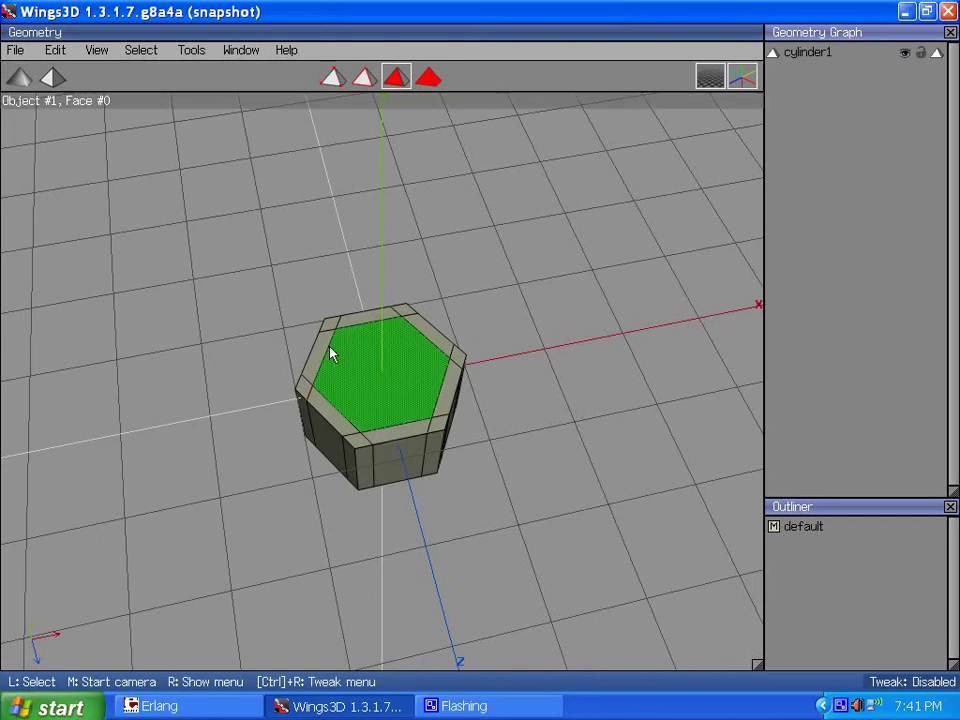
pyautogui.middleClick(480, 358)
pyautogui.click(480, 358)
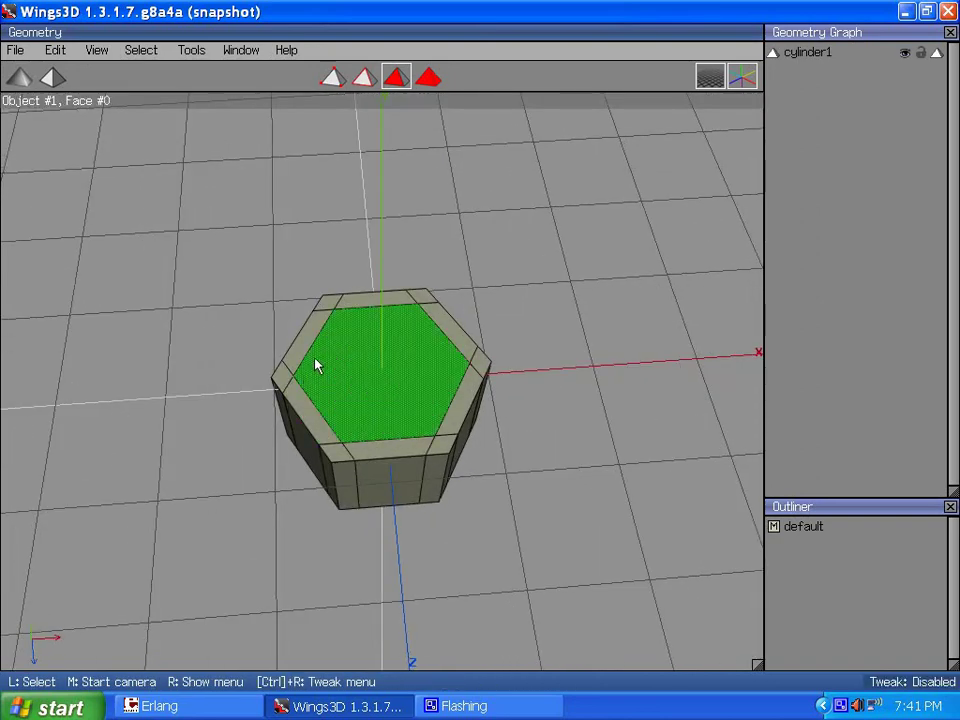
# Inset the top hexagon face.
pyautogui.click(370, 385)
pyautogui.rightClick(279, 205)
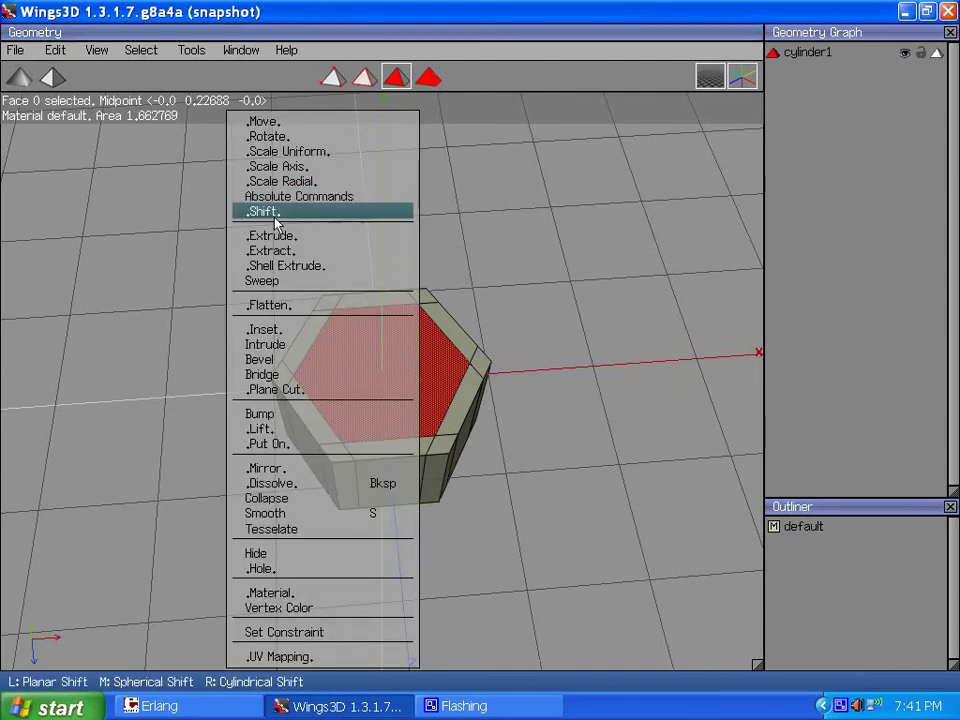
pyautogui.click(279, 329)
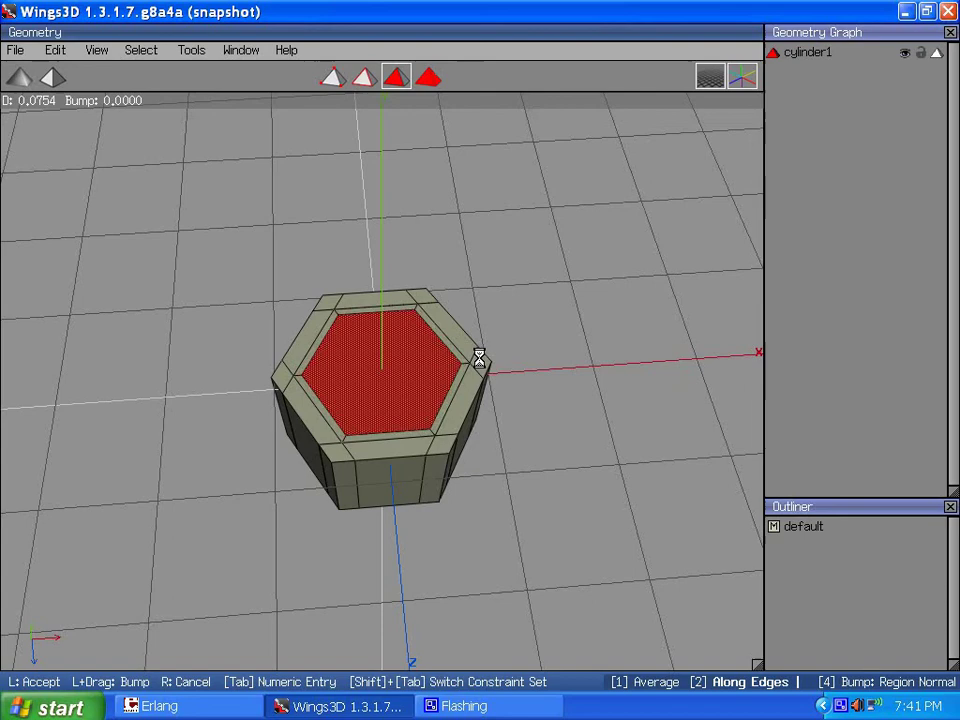
pyautogui.click(481, 358)
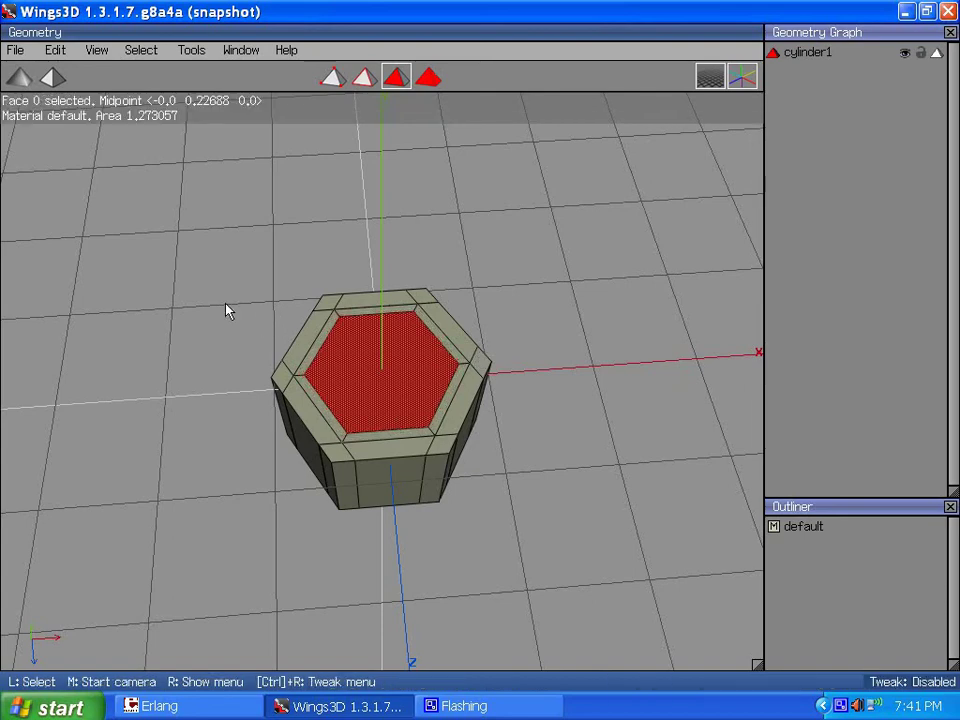
# Mark the six inner border edges of the top face as hard.
pyautogui.press('e')
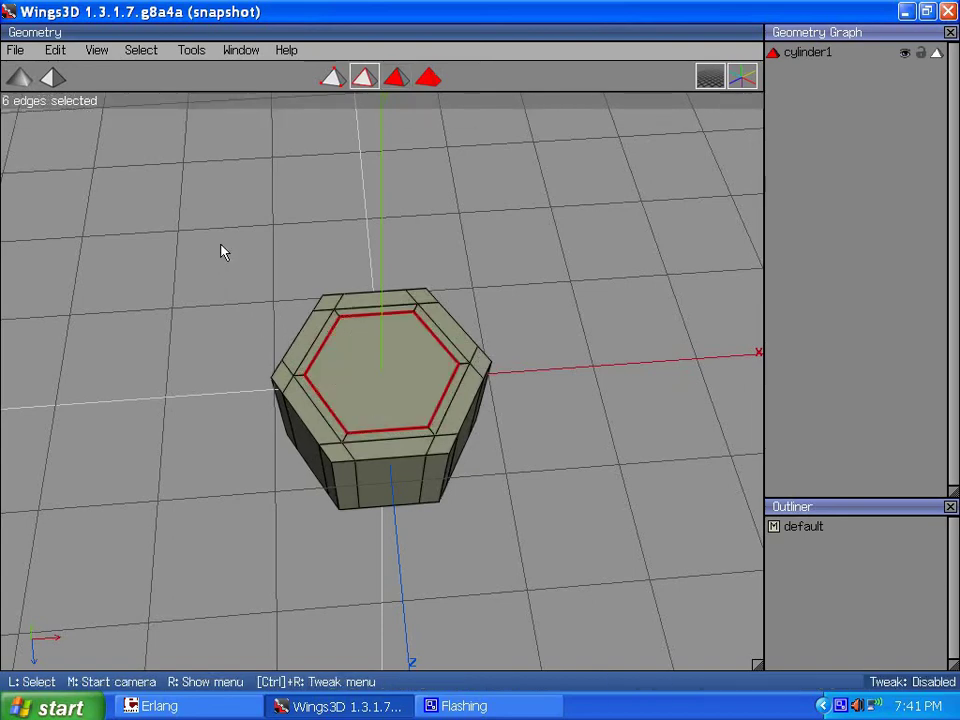
pyautogui.rightClick(223, 251)
pyautogui.click(237, 556)
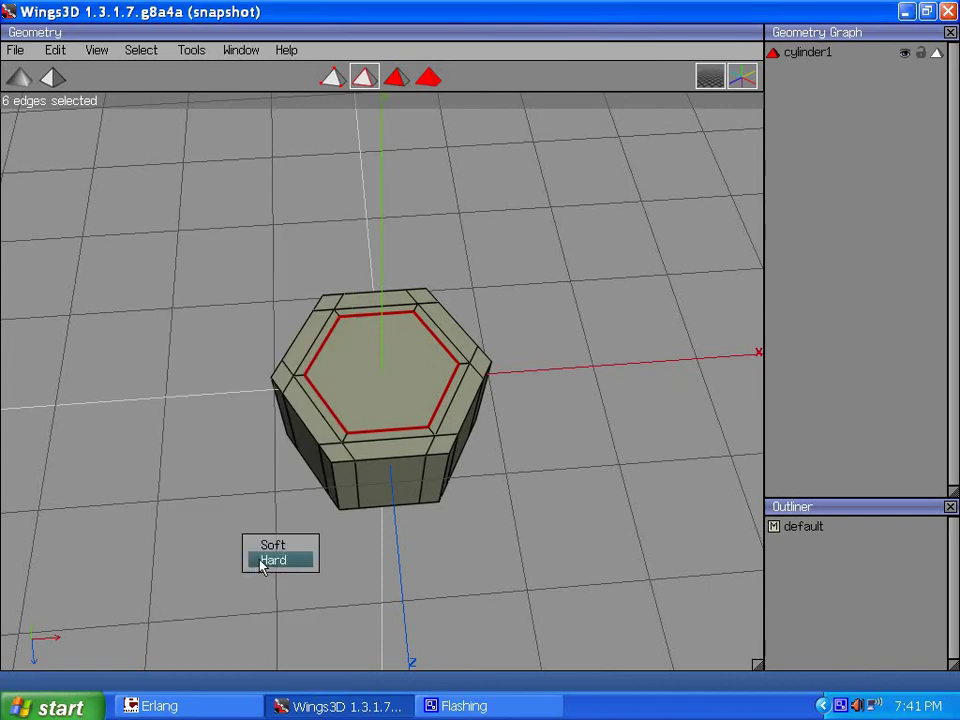
pyautogui.click(257, 561)
# Connect two opposite corner vertices of the inner hexagon with a new edge.
pyautogui.click(332, 77)
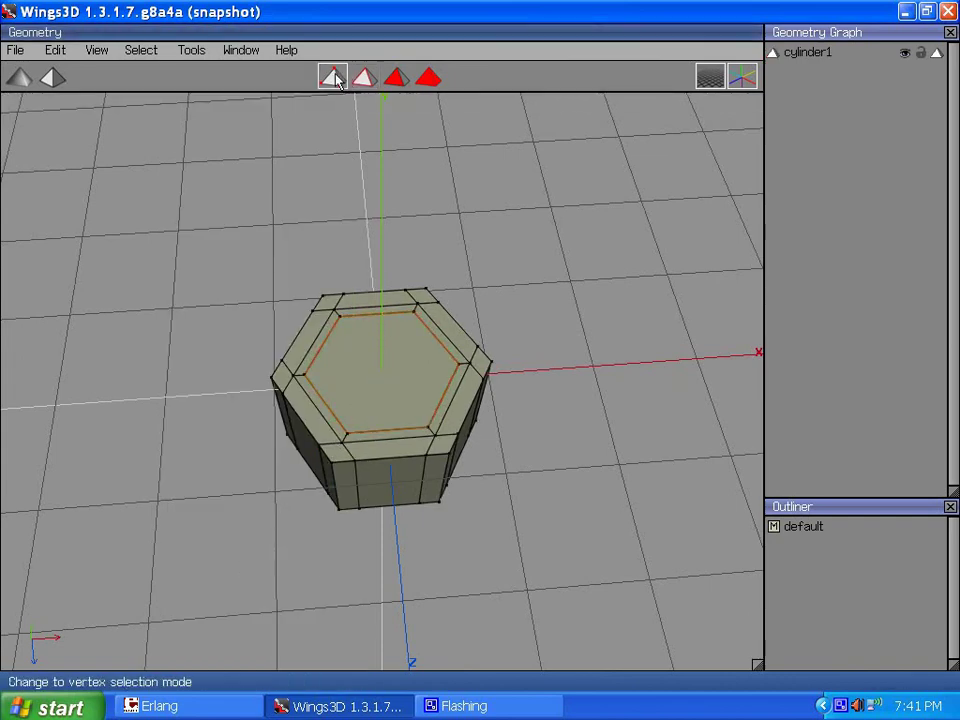
pyautogui.click(346, 432)
pyautogui.click(389, 343)
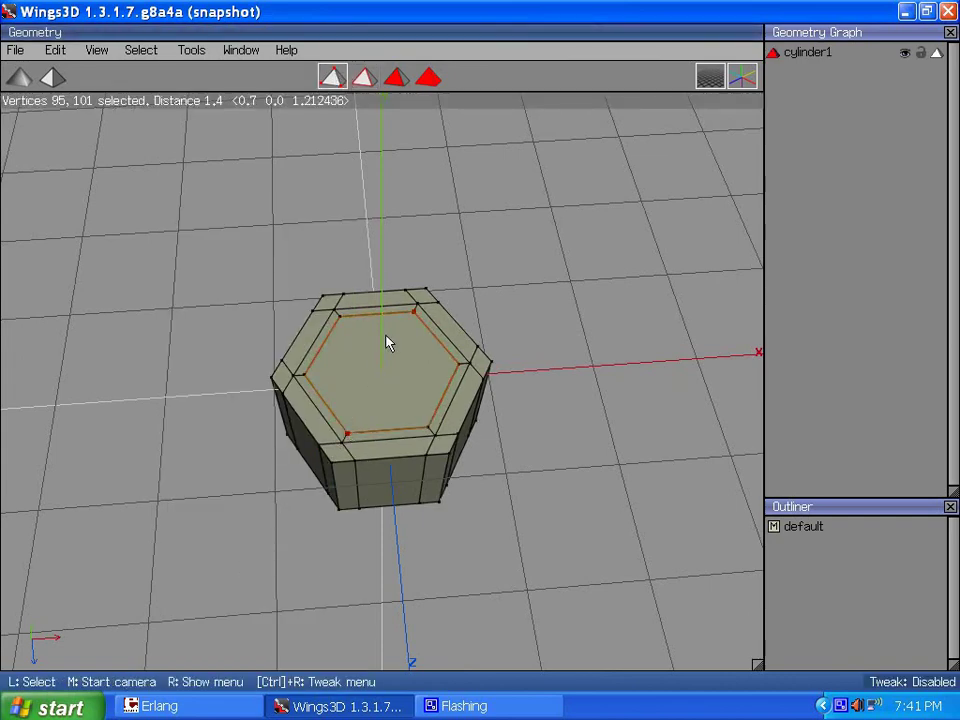
pyautogui.press('c')
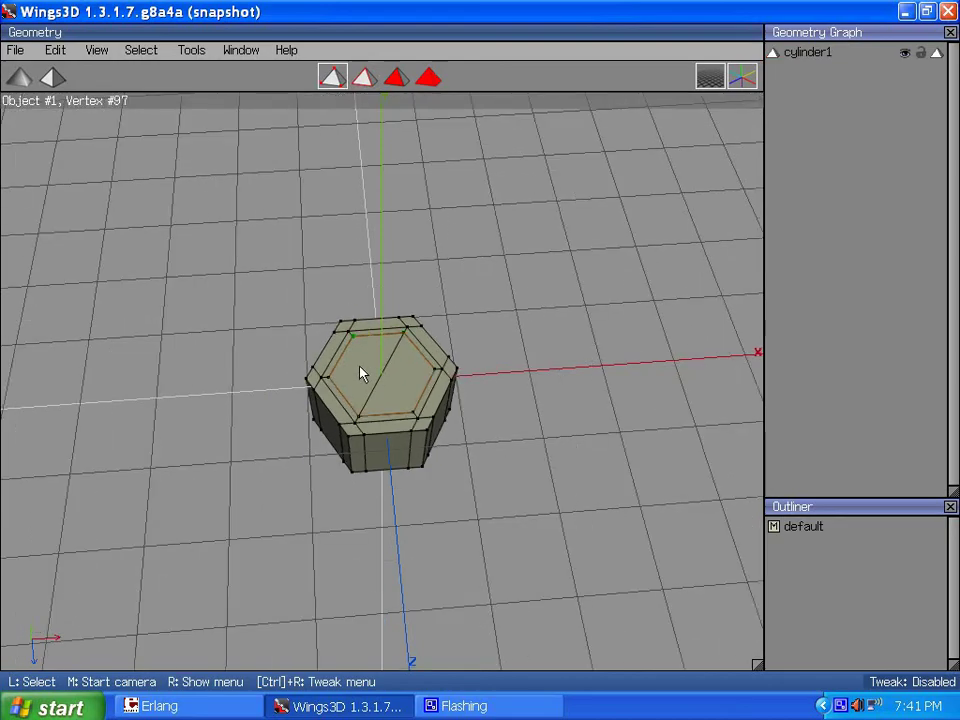
pyautogui.middleClick(360, 371)
pyautogui.click(362, 425)
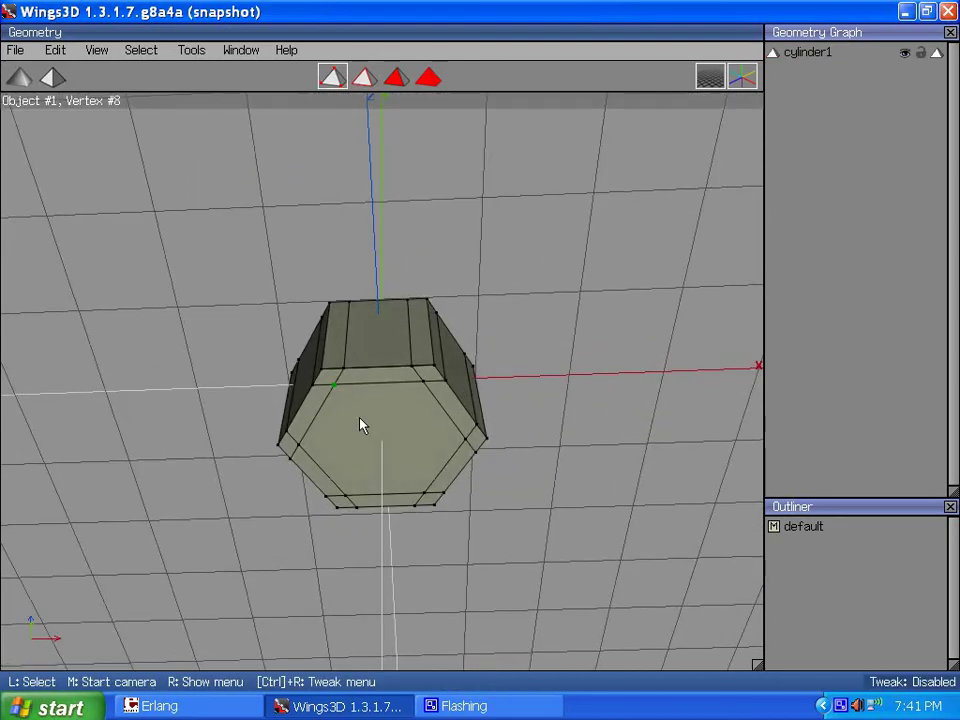
pyautogui.click(395, 80)
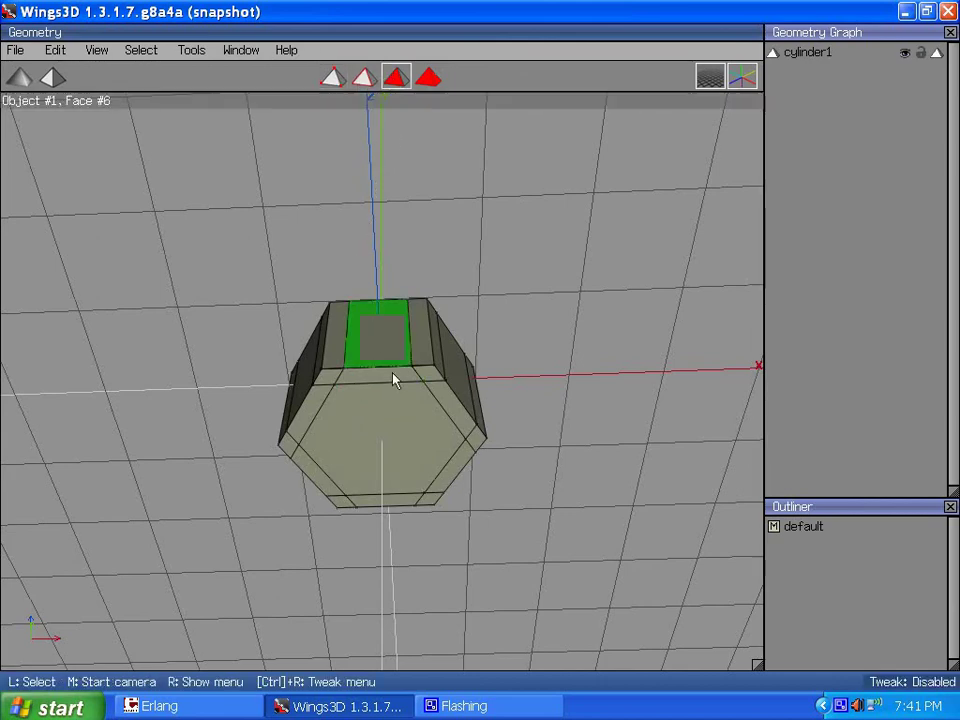
pyautogui.click(366, 428)
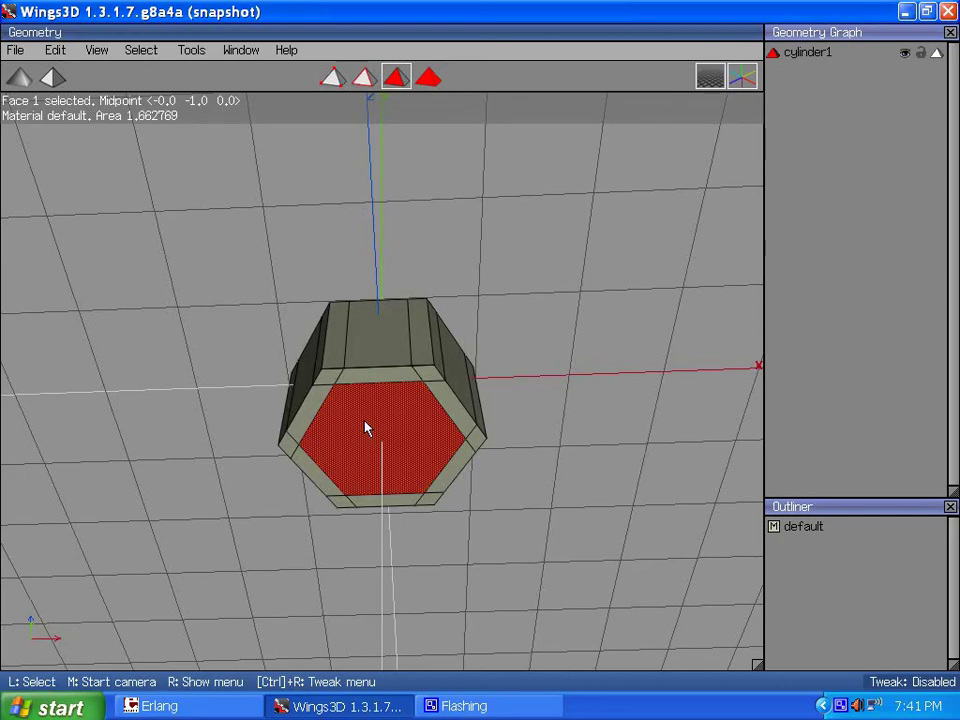
pyautogui.click(366, 428)
pyautogui.middleClick(369, 437)
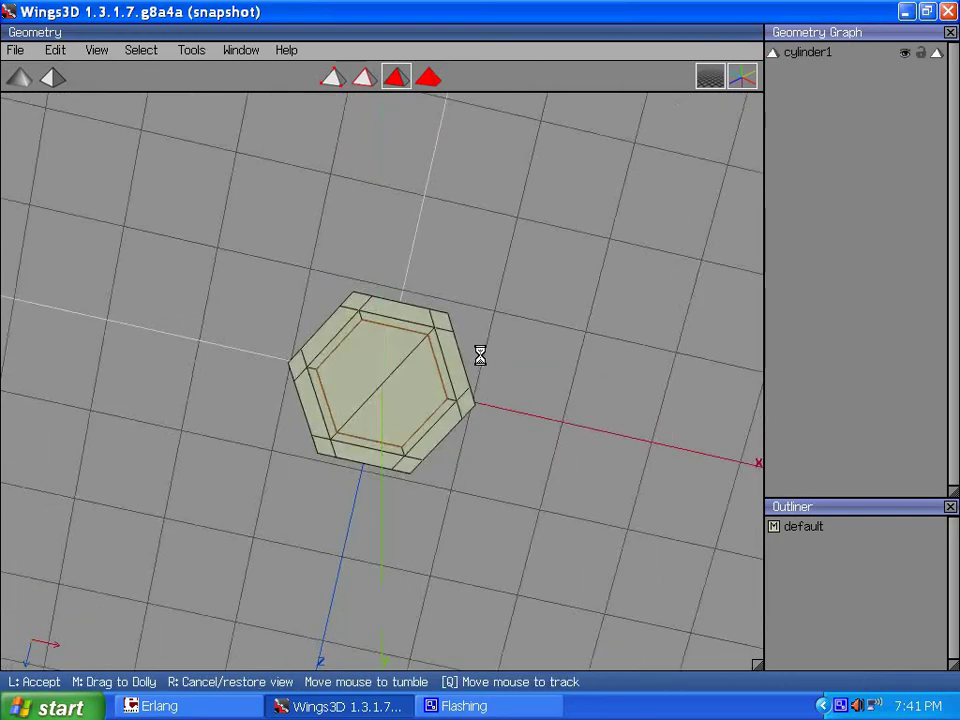
pyautogui.click(480, 362)
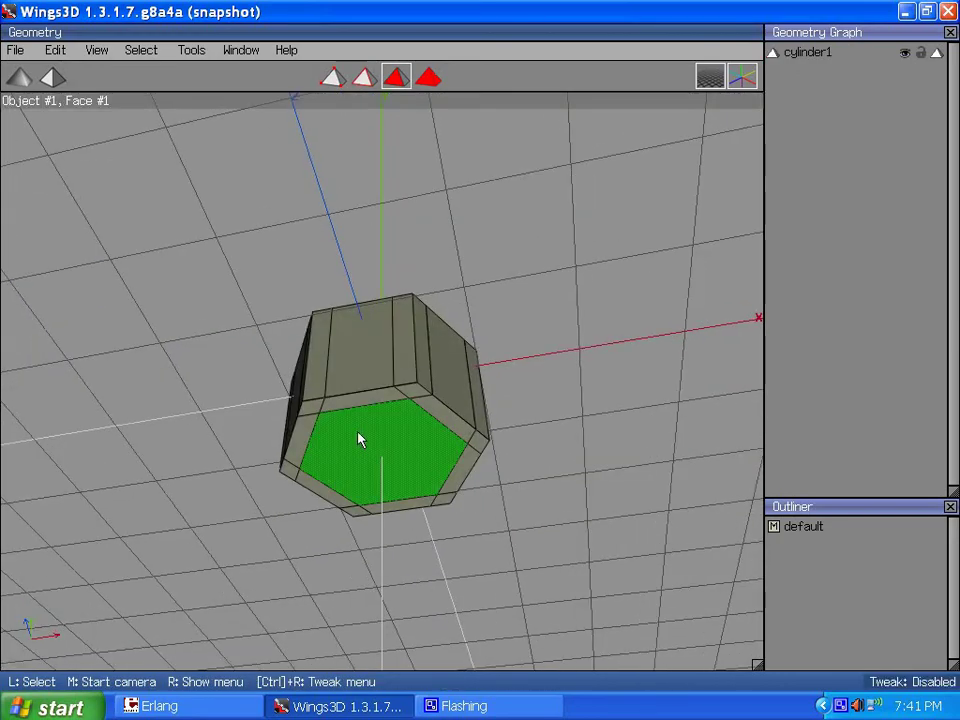
pyautogui.middleClick(354, 414)
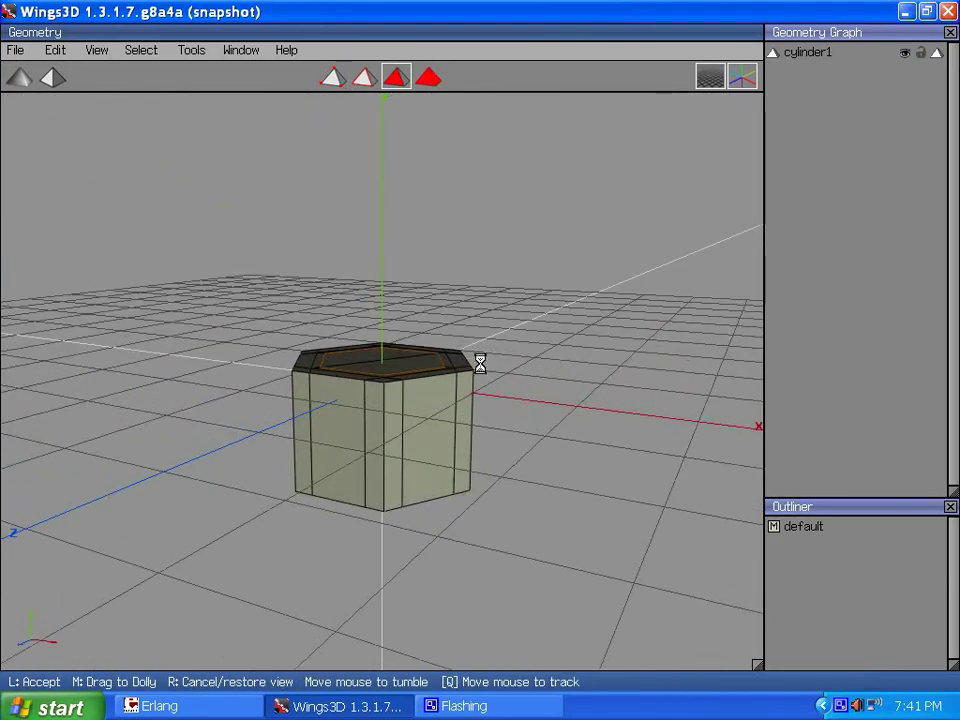
pyautogui.click(480, 358)
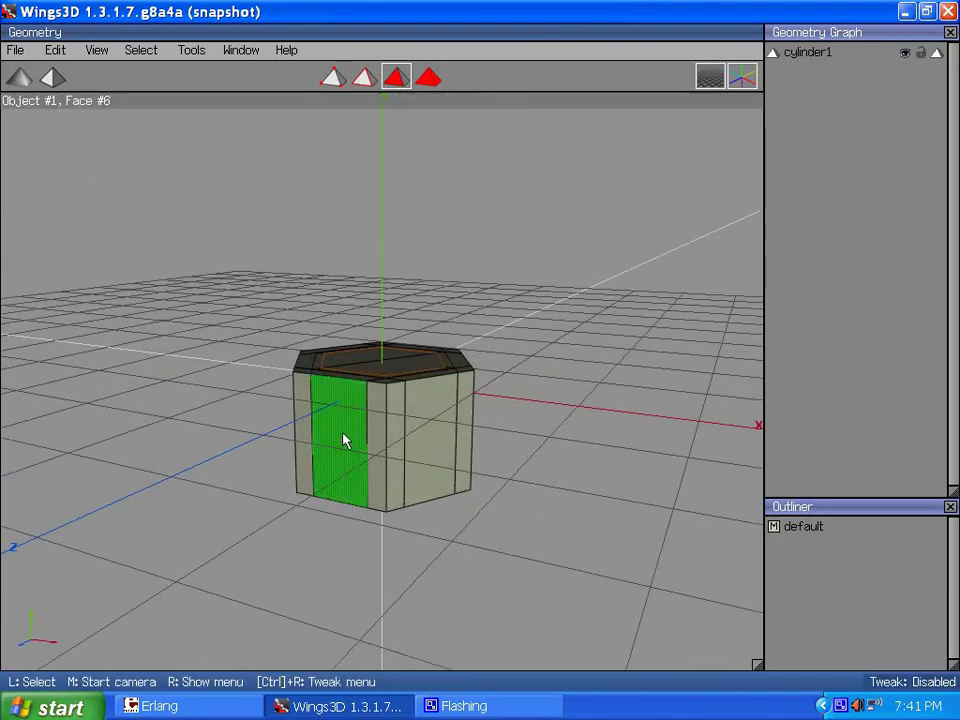
# Connect the vertical edge ring and slide the new loop just below the top rim.
pyautogui.click(363, 78)
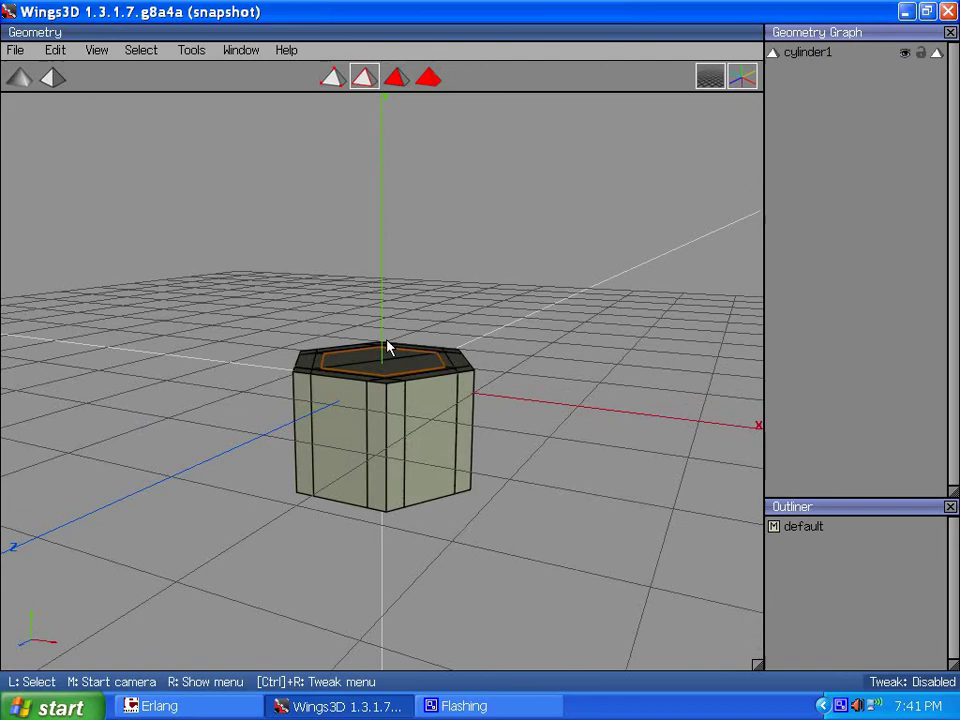
pyautogui.click(370, 440)
pyautogui.press('g')
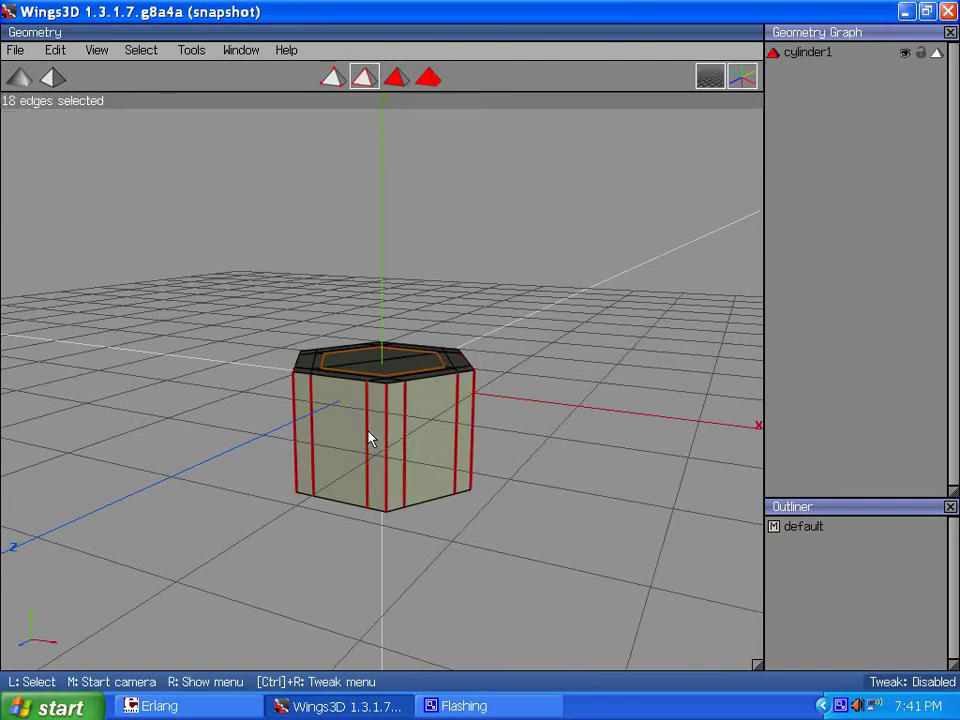
pyautogui.press('c')
pyautogui.rightClick(249, 218)
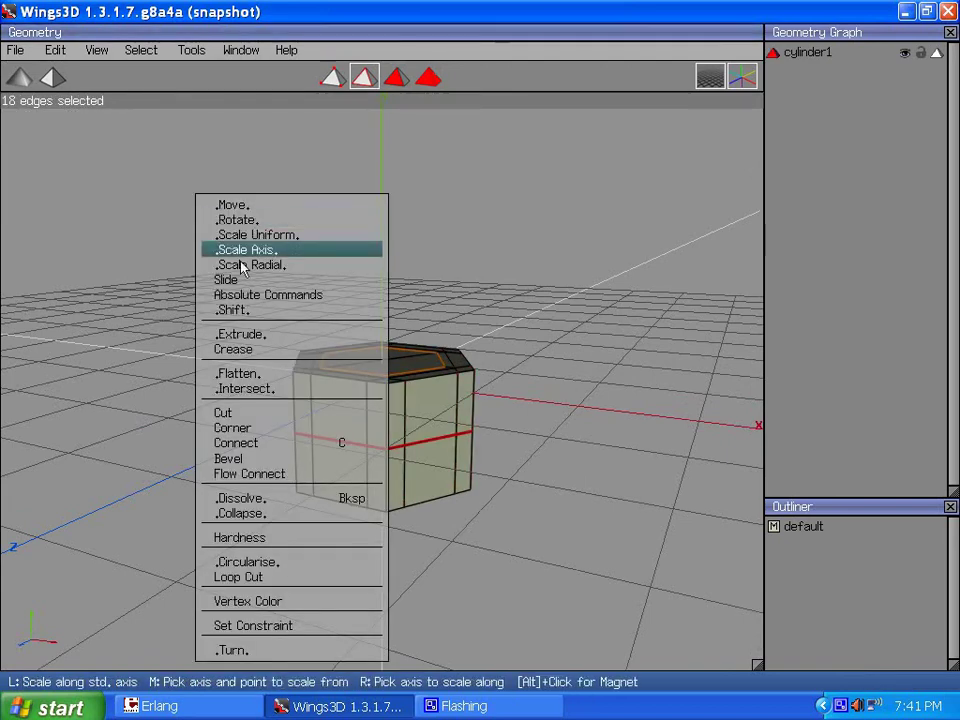
pyautogui.click(238, 279)
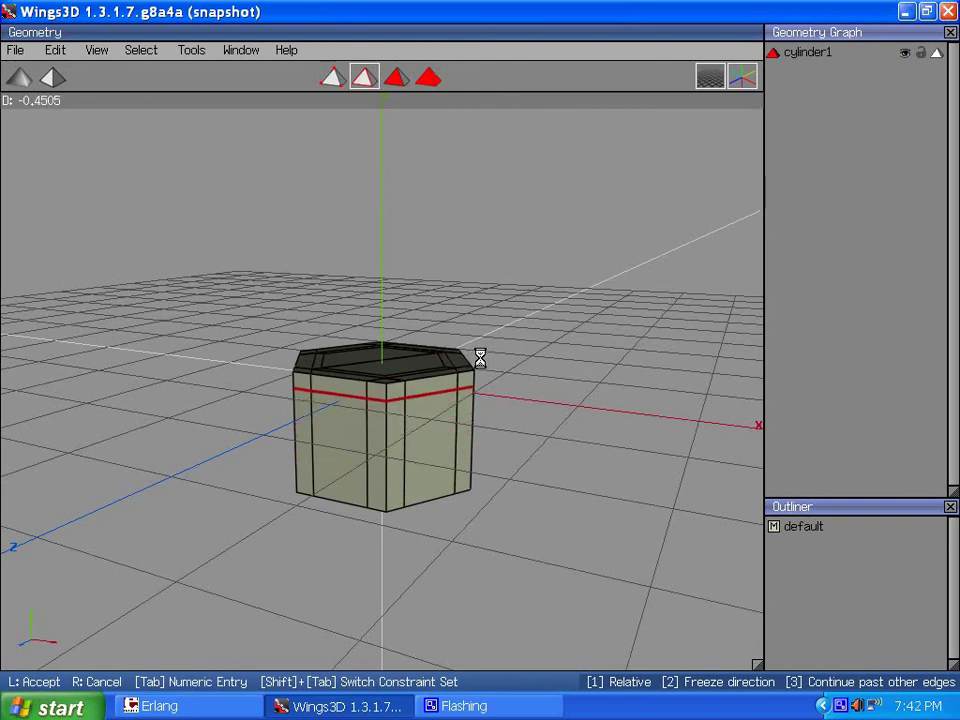
pyautogui.click(480, 358)
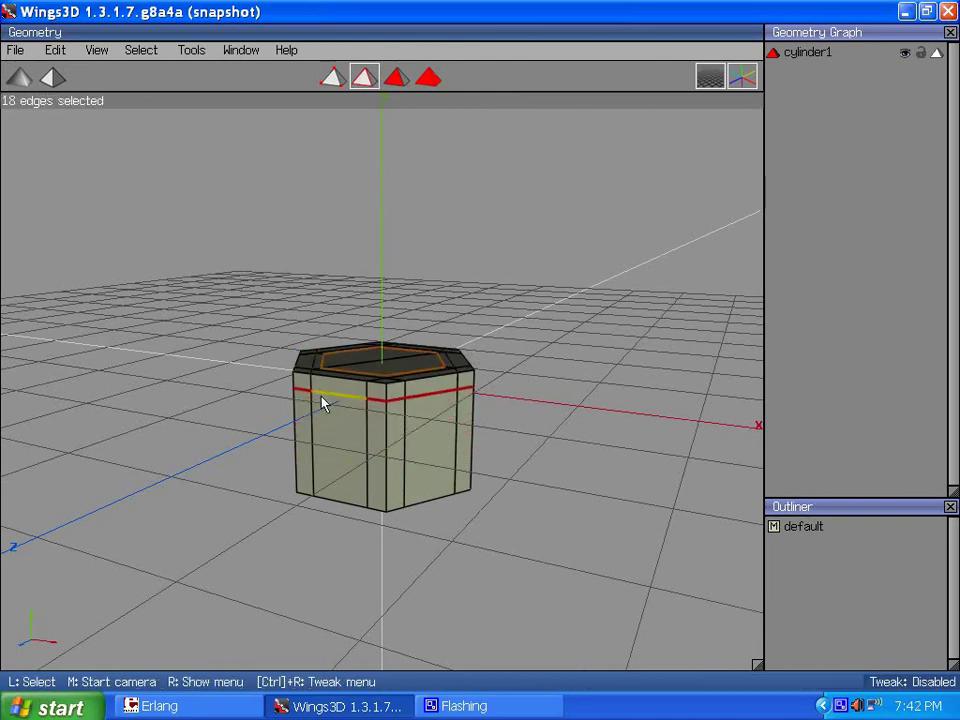
# Select the new upper edge loop and set its hardness to Hard.
pyautogui.click(381, 441)
pyautogui.press('g')
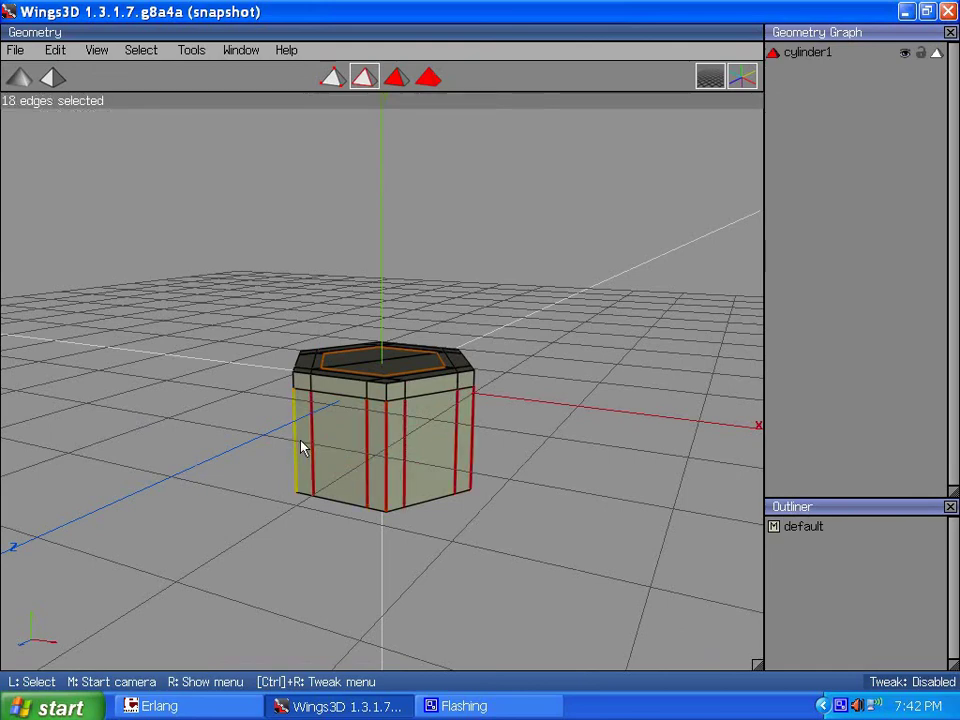
pyautogui.press('space')
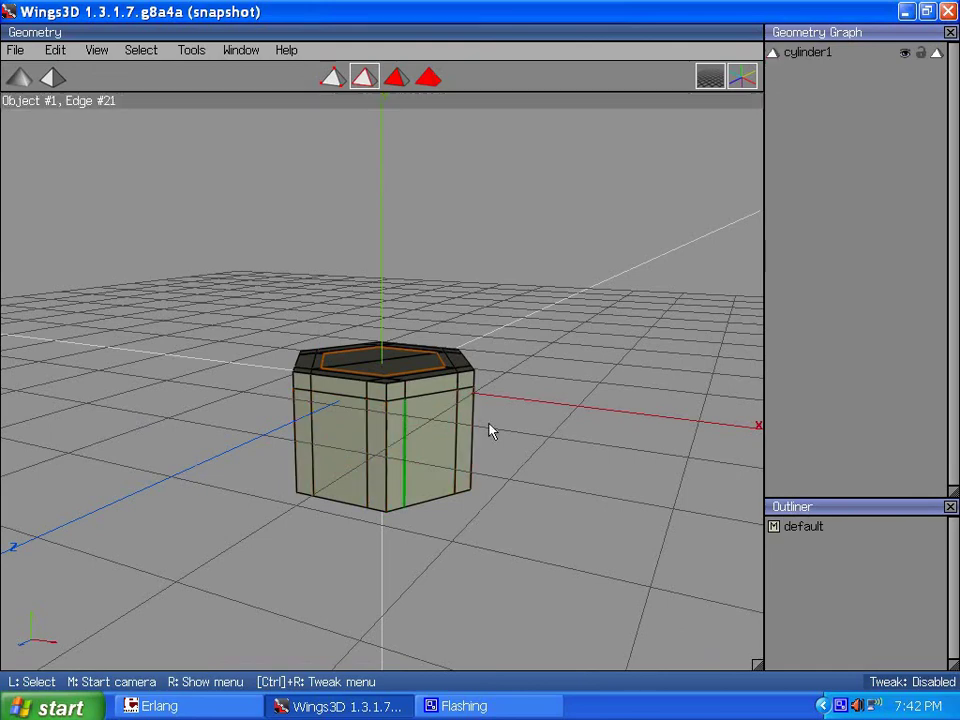
pyautogui.click(342, 403)
pyautogui.press('l')
pyautogui.middleClick(276, 384)
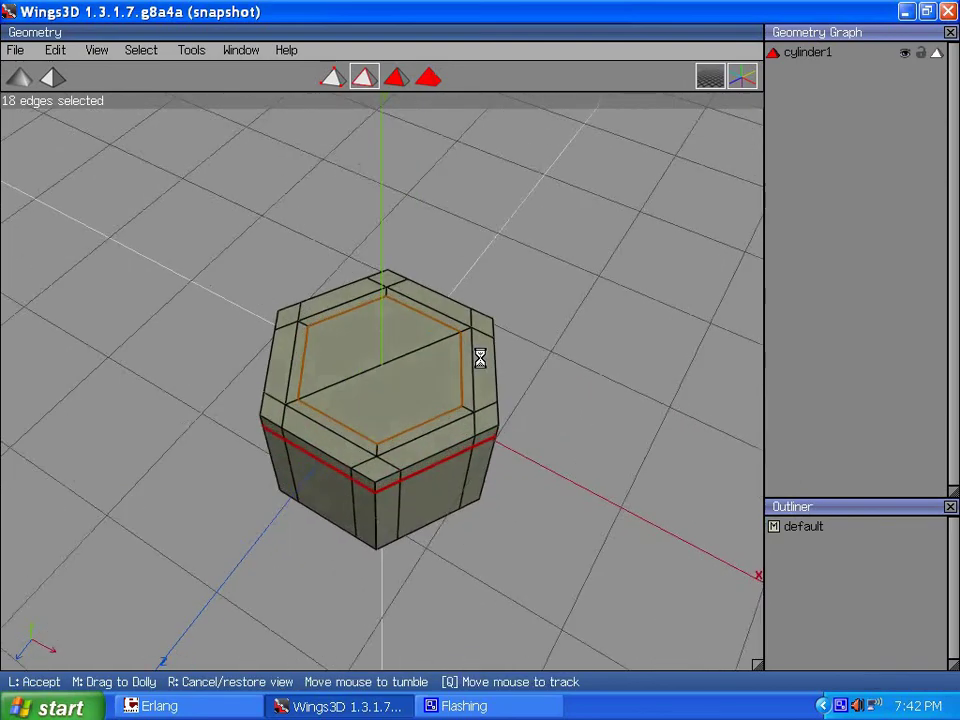
pyautogui.click(274, 371)
pyautogui.rightClick(242, 216)
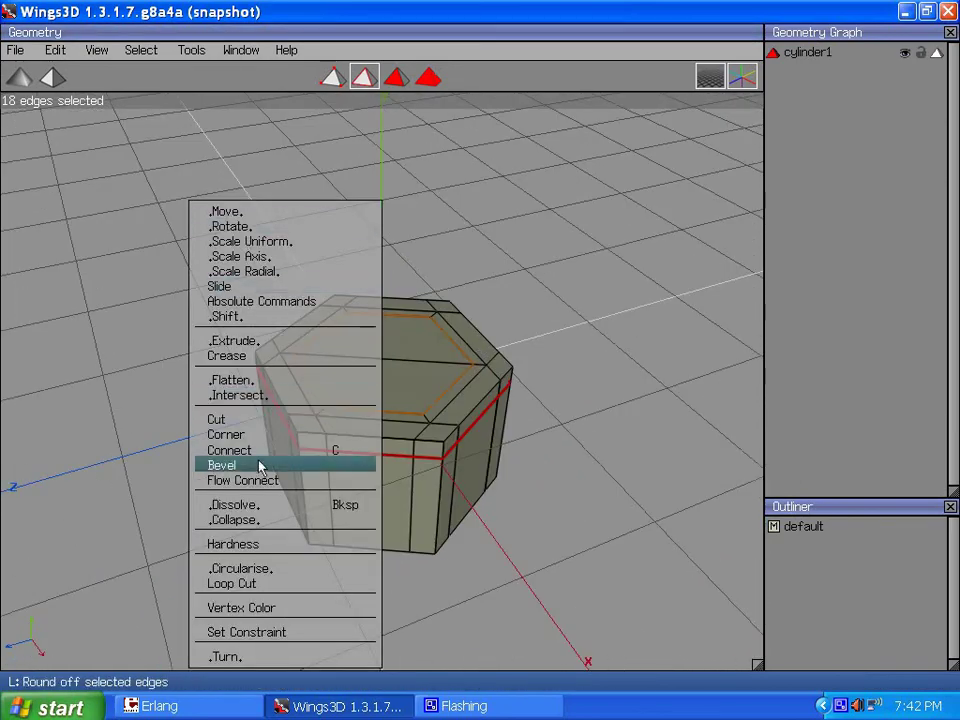
pyautogui.click(246, 544)
pyautogui.click(283, 555)
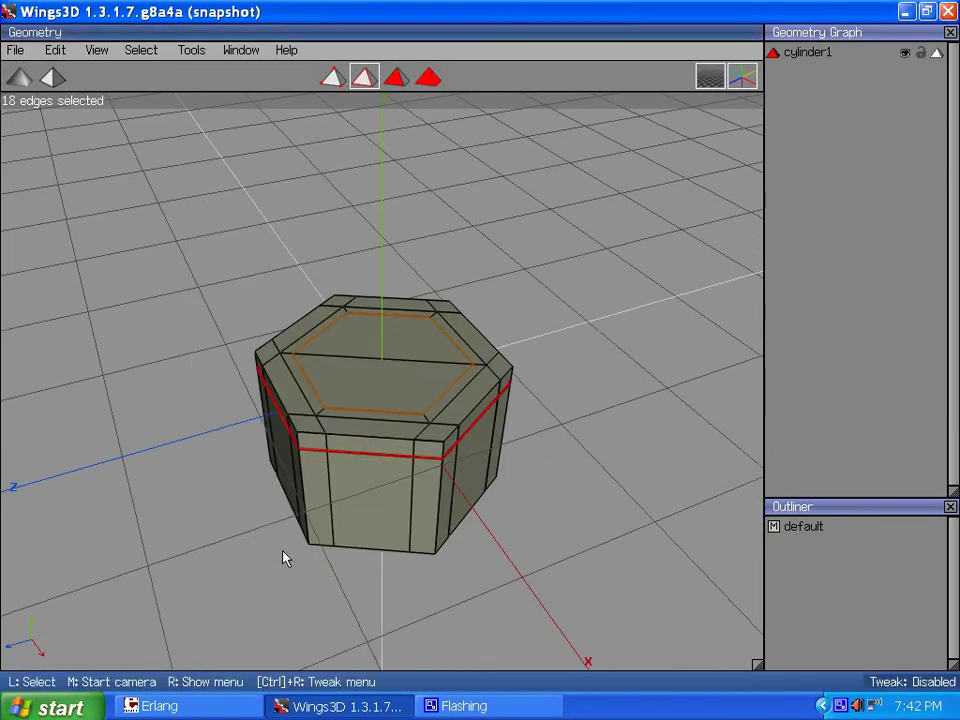
pyautogui.middleClick(283, 558)
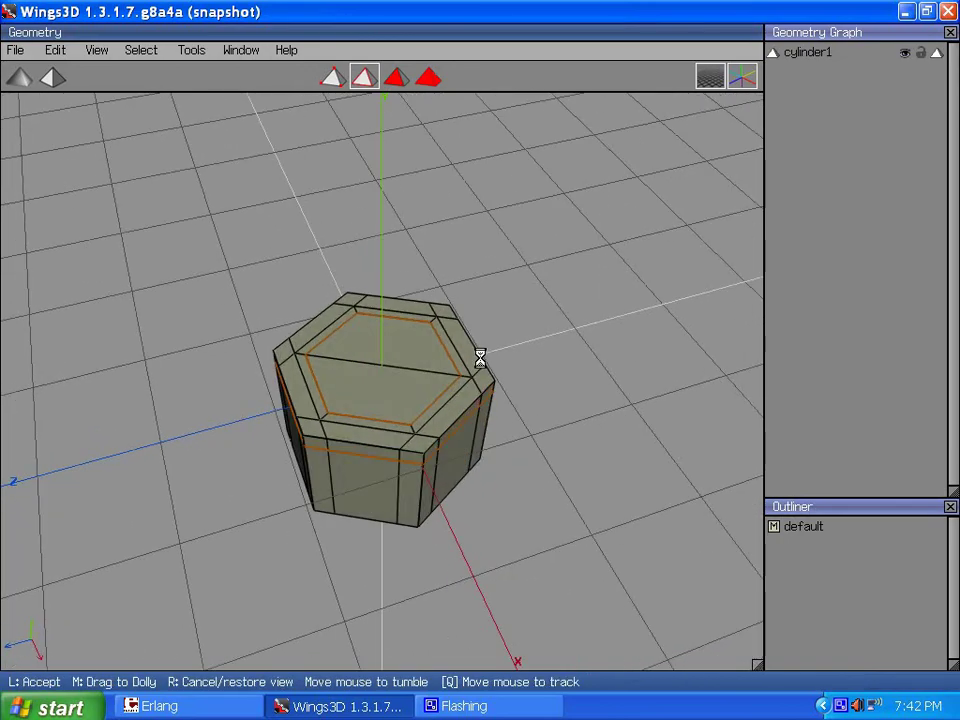
pyautogui.click(480, 358)
pyautogui.click(97, 50)
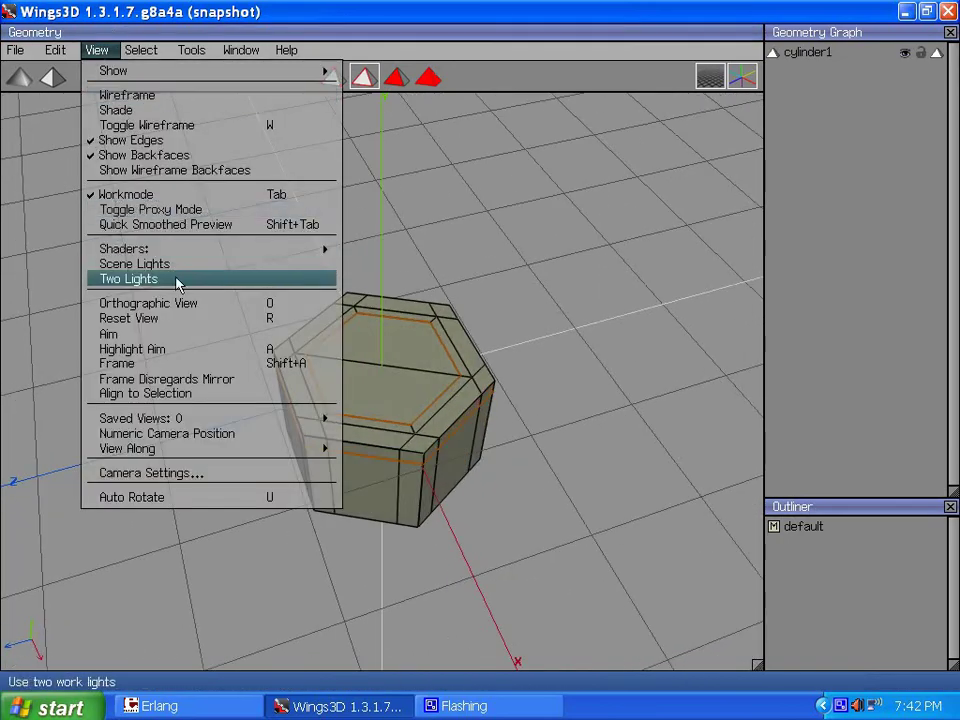
pyautogui.click(173, 230)
pyautogui.middleClick(258, 368)
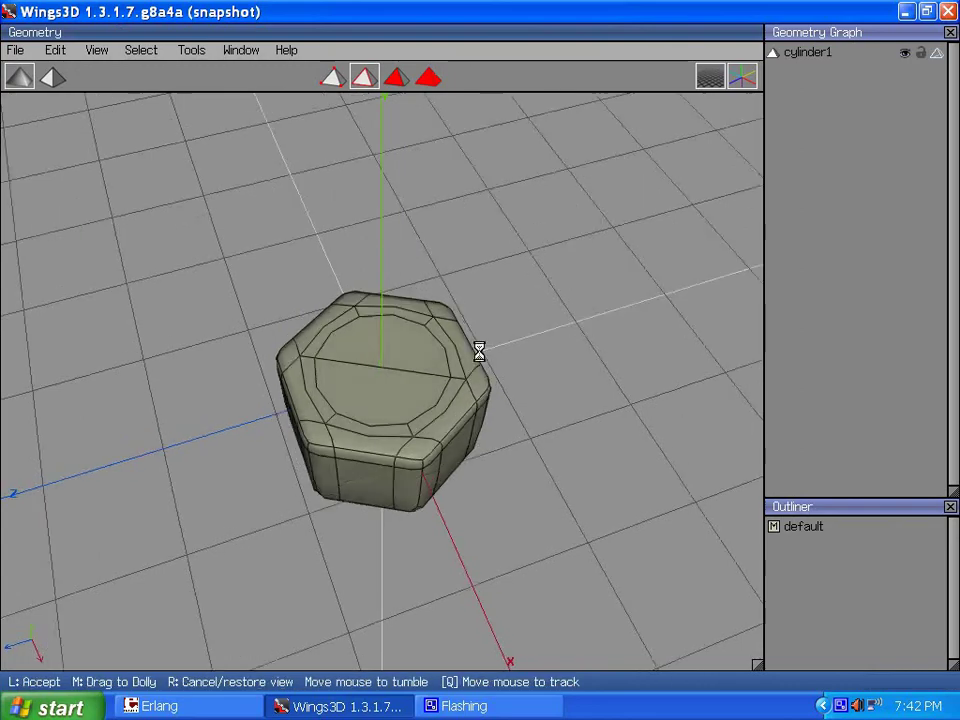
pyautogui.click(478, 354)
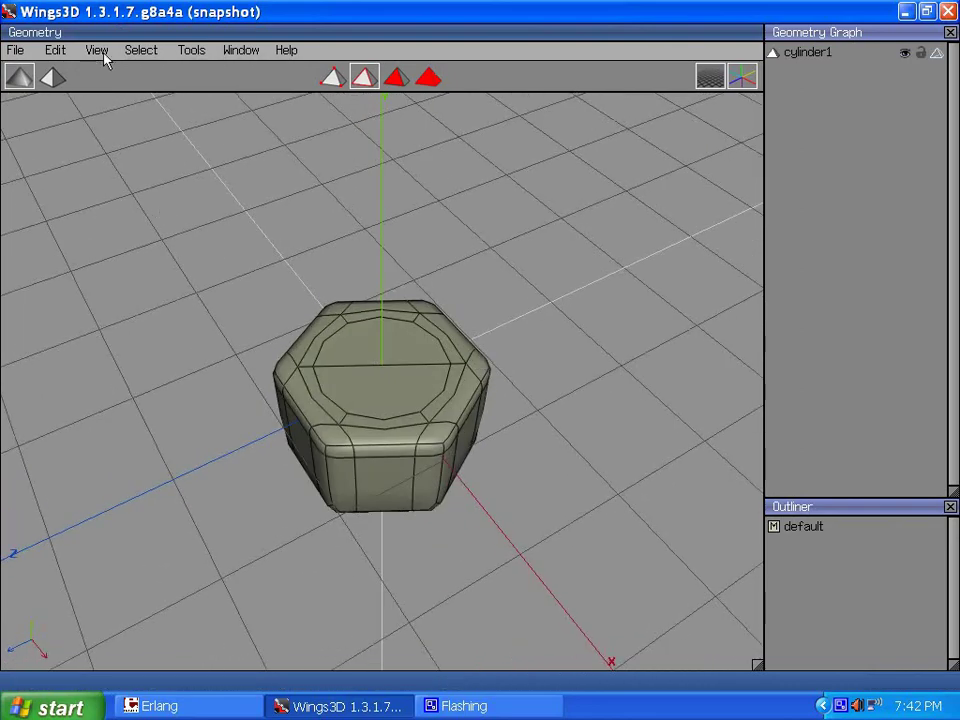
pyautogui.click(97, 50)
pyautogui.click(173, 226)
pyautogui.middleClick(292, 349)
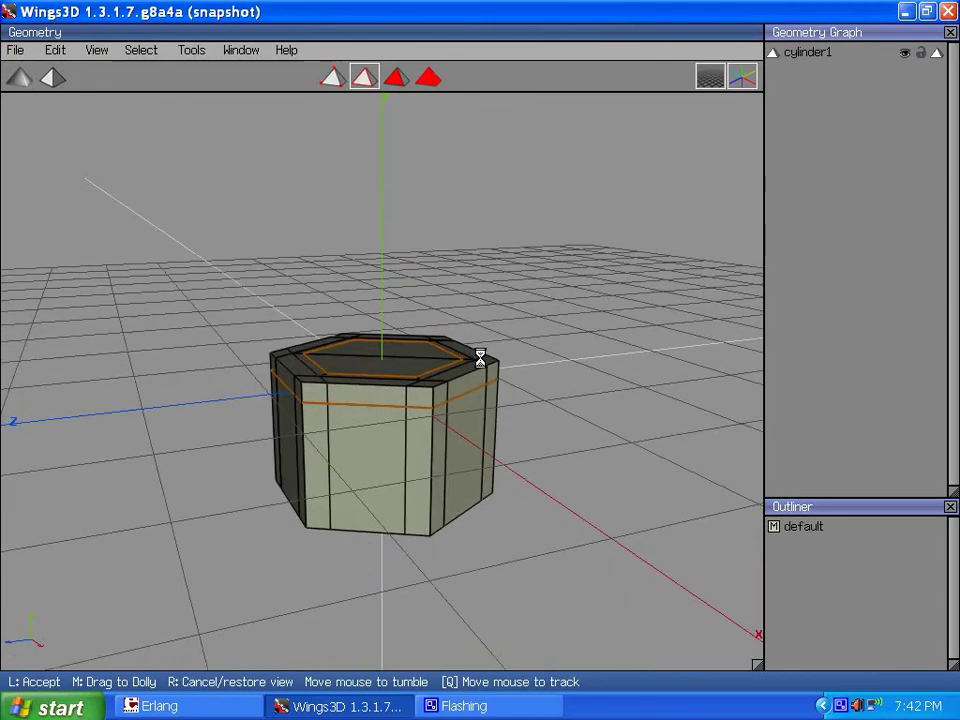
# Add a new edge loop around the sides and slide it lower down the cylinder.
pyautogui.click(480, 358)
pyautogui.click(345, 497)
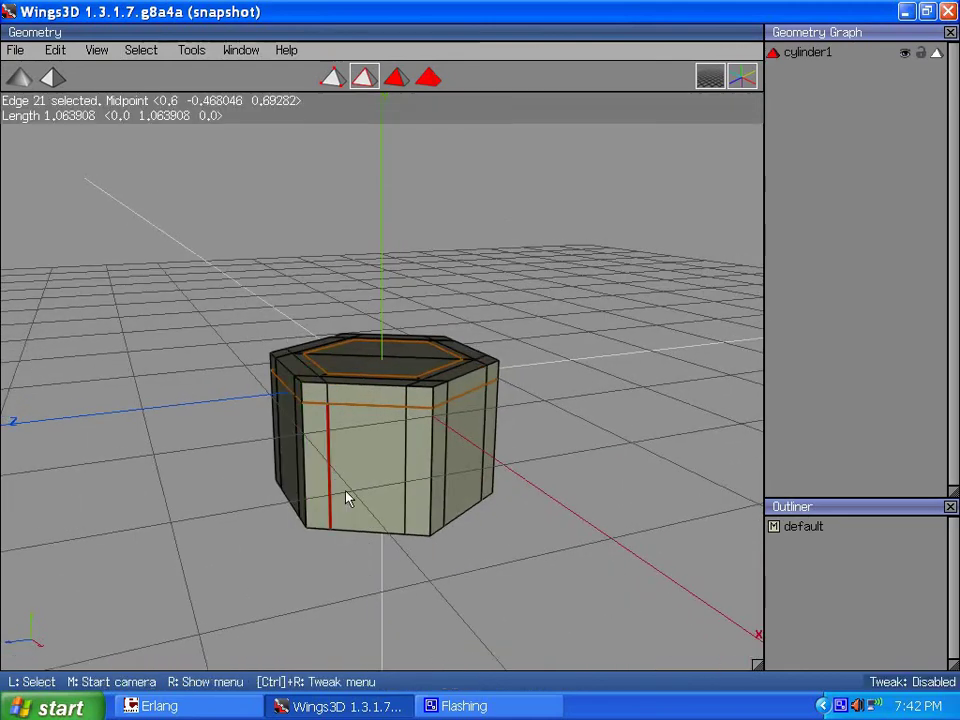
pyautogui.press('g')
pyautogui.press('c')
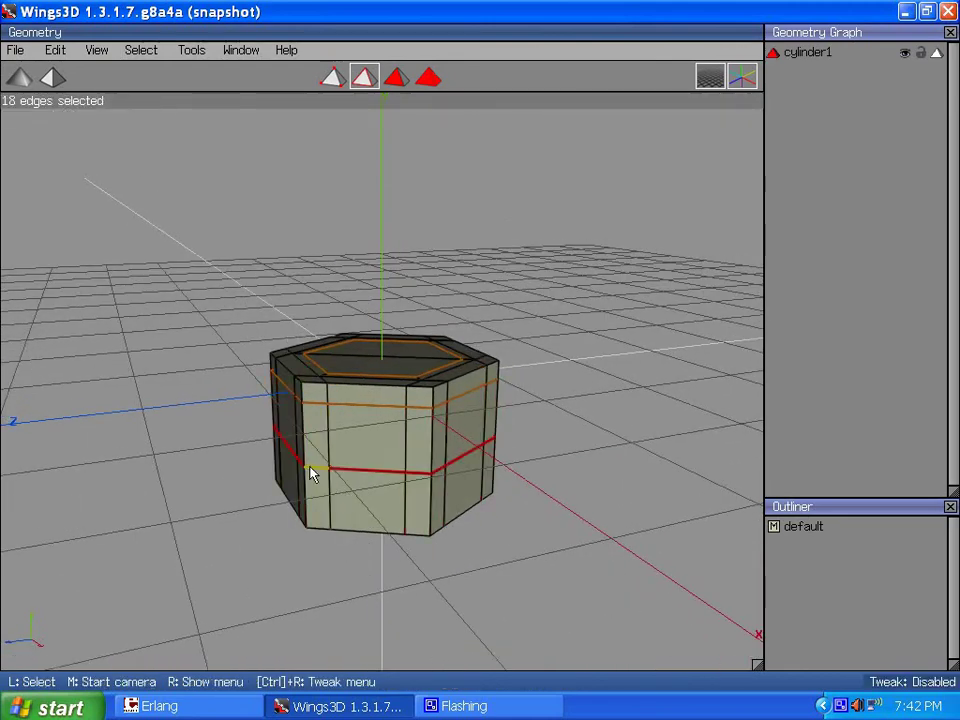
pyautogui.press('space')
pyautogui.click(346, 472)
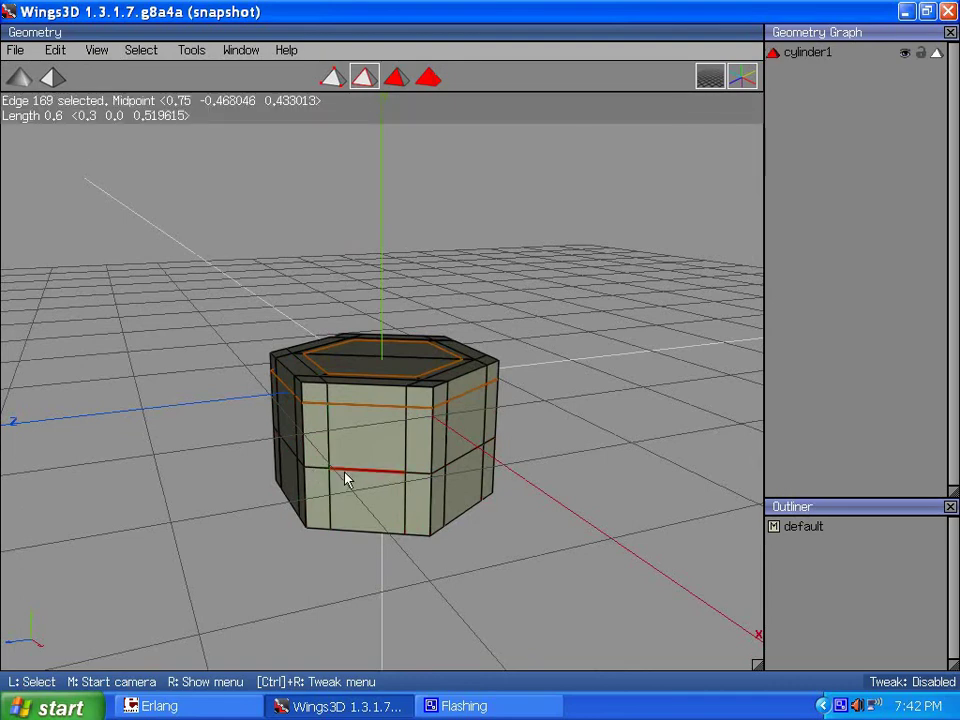
pyautogui.press('l')
pyautogui.rightClick(298, 205)
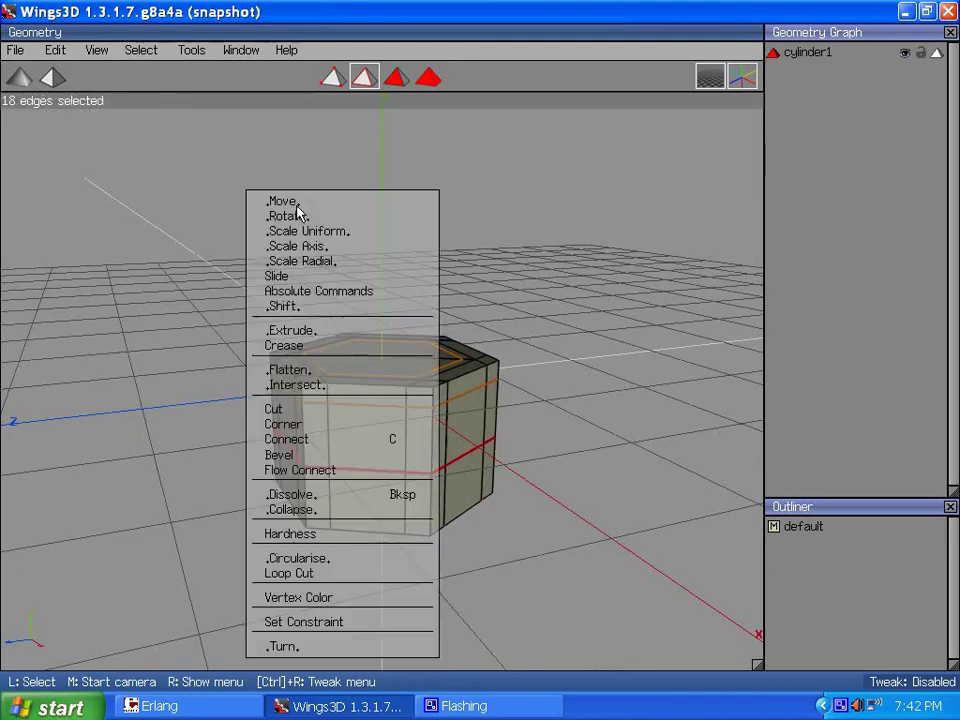
pyautogui.click(300, 275)
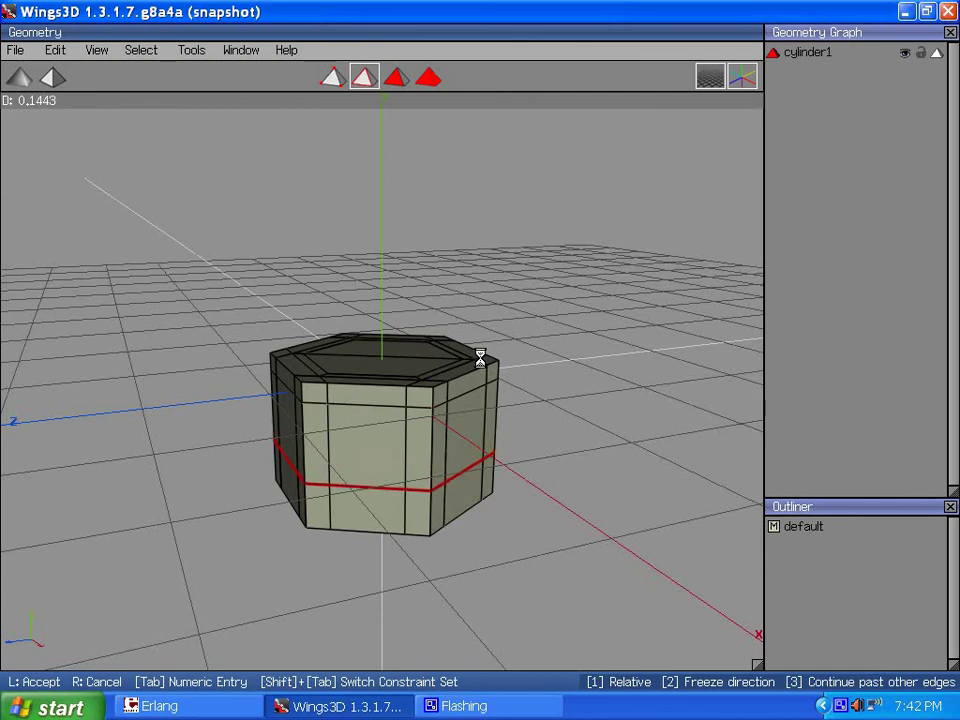
pyautogui.click(482, 359)
# Add and slide a loop in the bottom band, then mark both lower loops hard.
pyautogui.press('space')
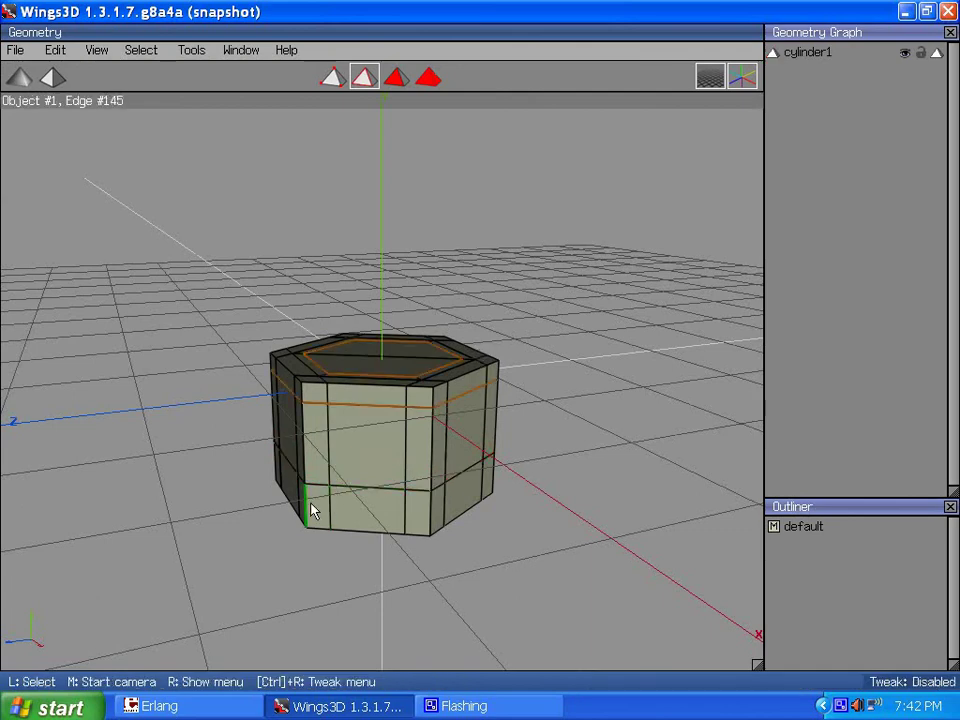
pyautogui.click(306, 505)
pyautogui.press('g')
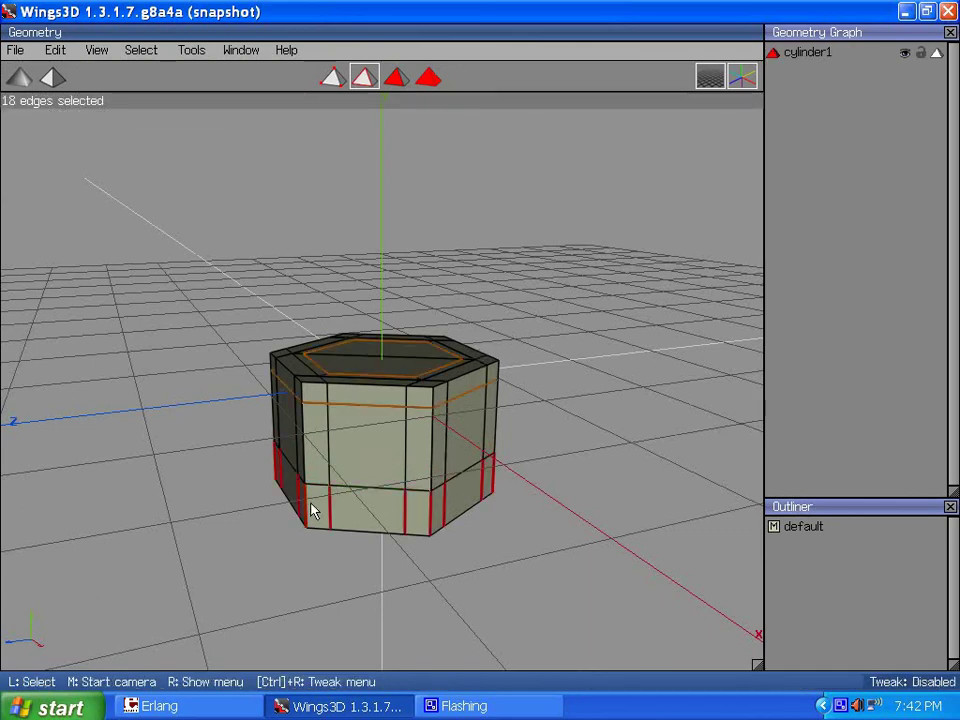
pyautogui.press('c')
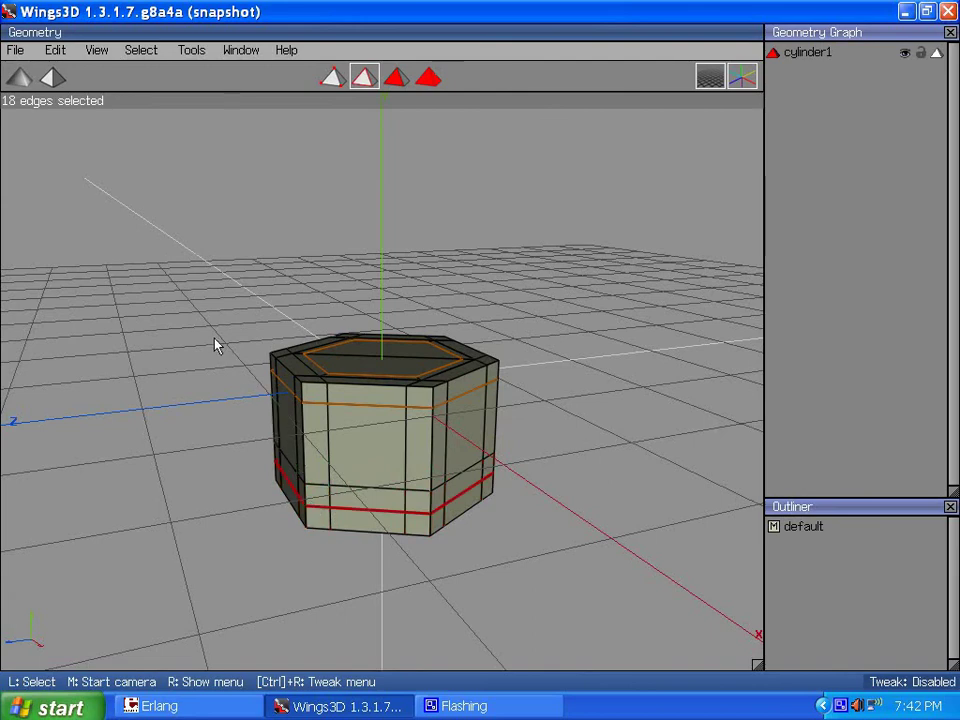
pyautogui.rightClick(203, 292)
pyautogui.click(200, 284)
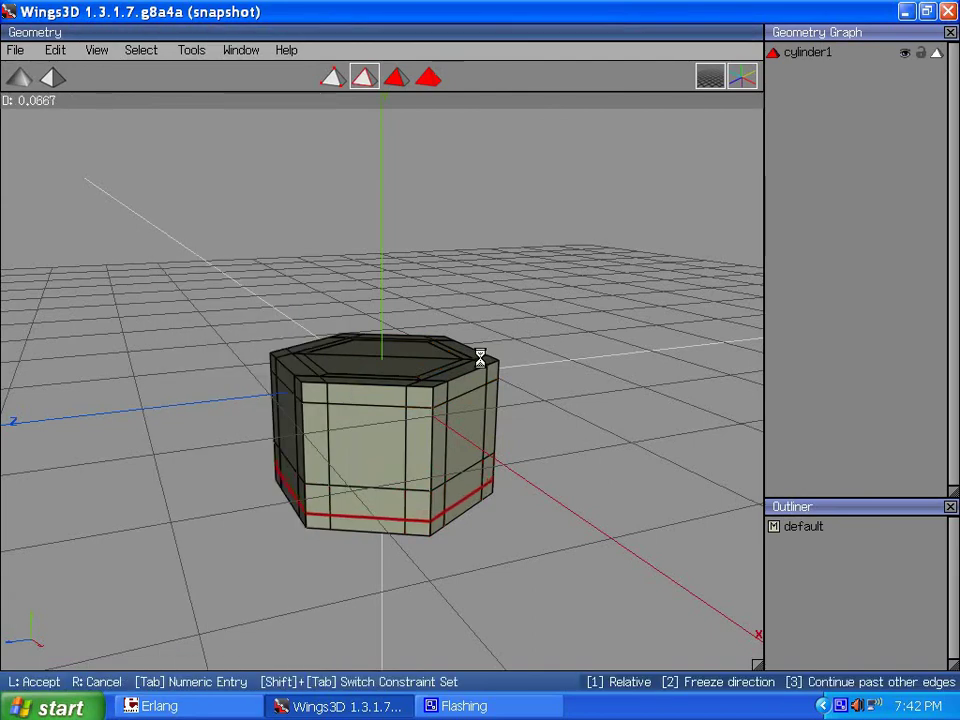
pyautogui.click(480, 358)
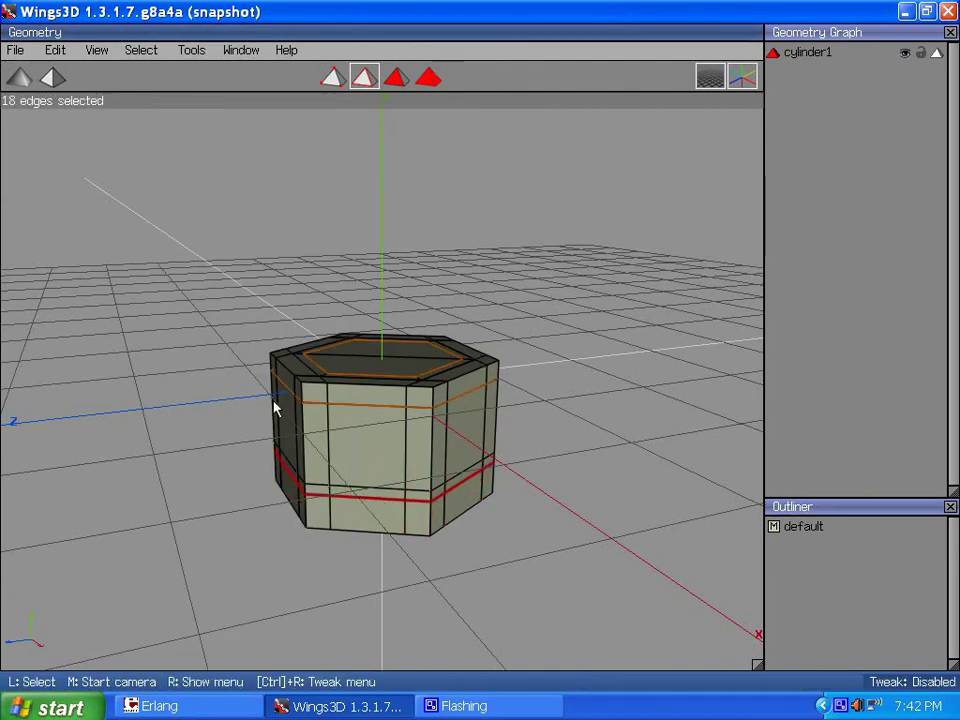
pyautogui.click(356, 486)
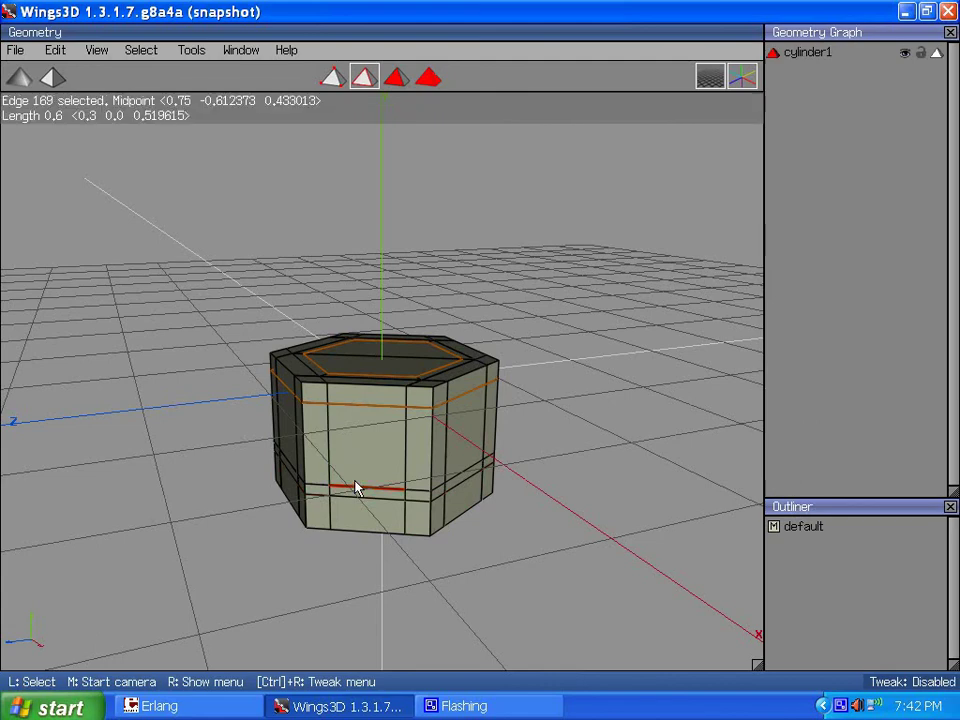
pyautogui.rightClick(238, 275)
pyautogui.click(257, 546)
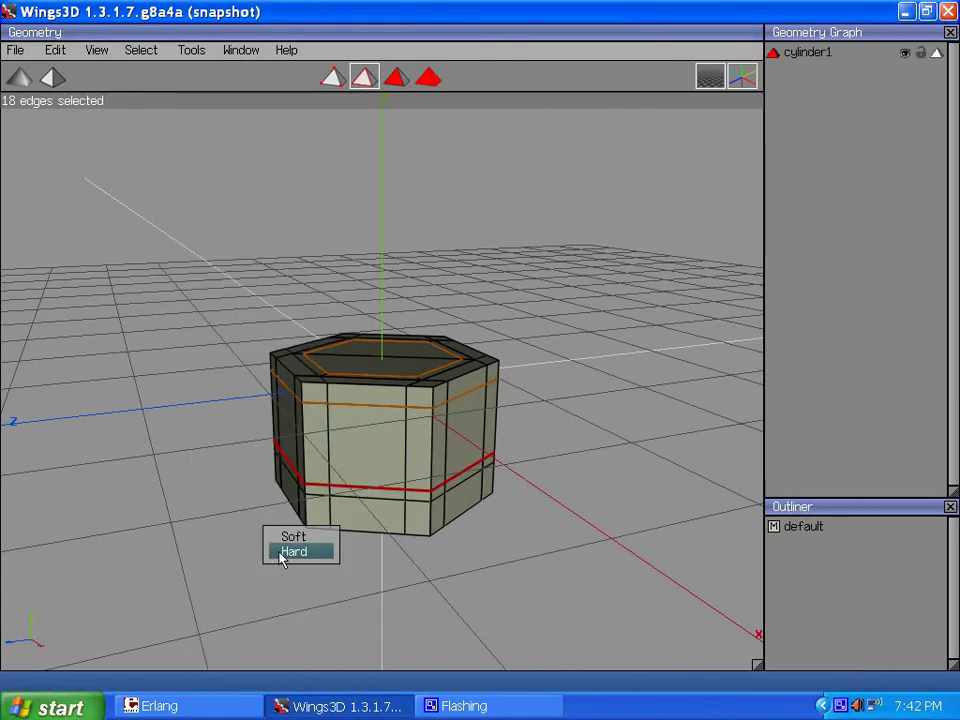
pyautogui.click(290, 551)
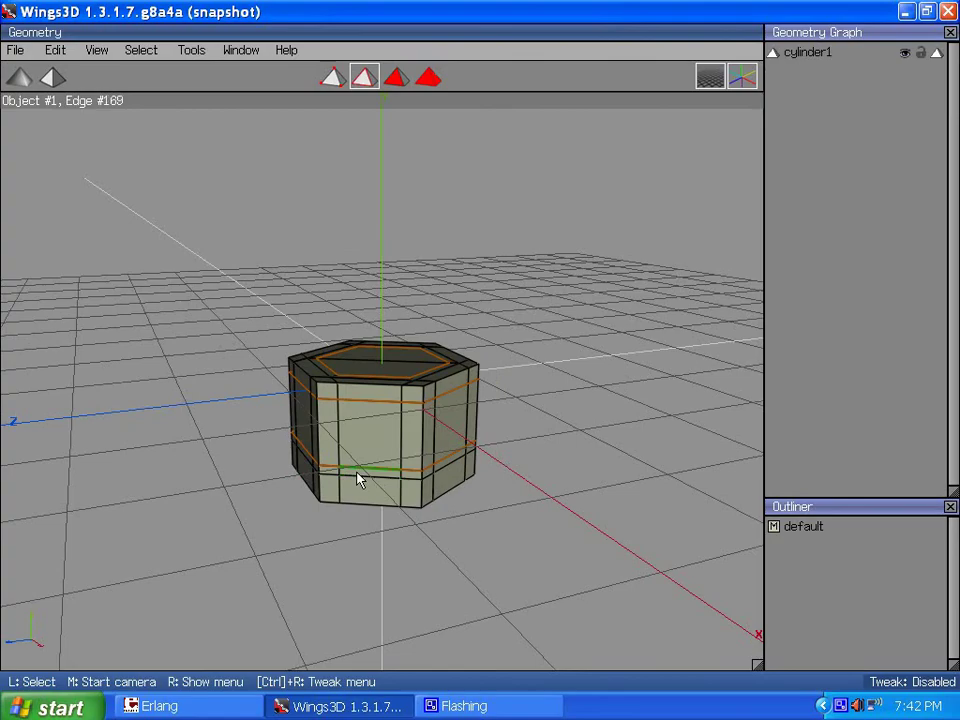
# Add another edge loop in the bottom band and slide it near the base.
pyautogui.middleClick(358, 480)
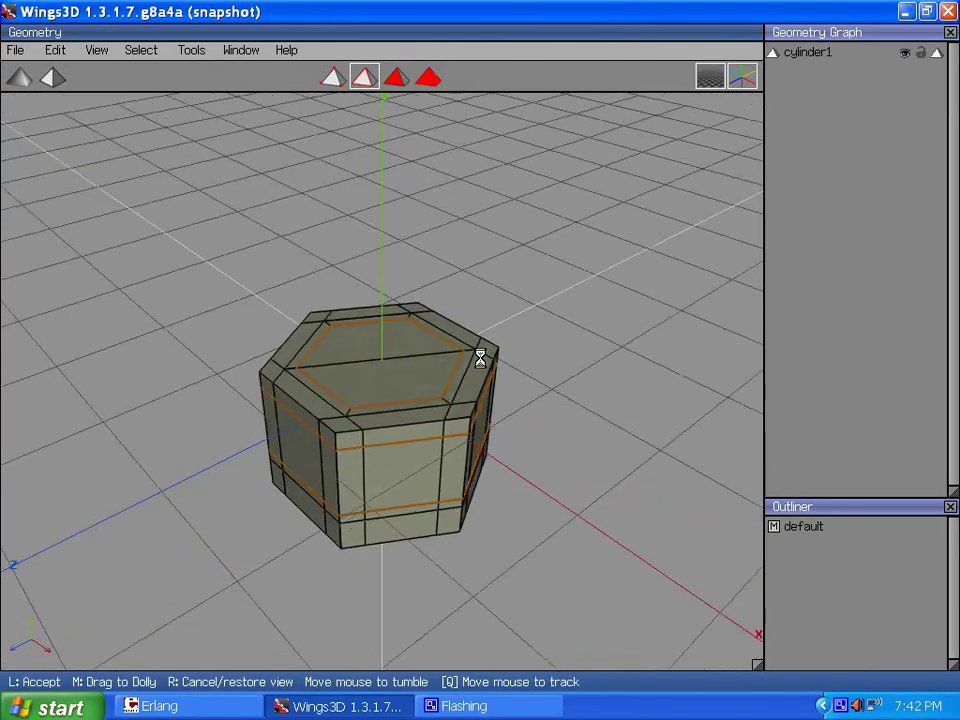
pyautogui.click(480, 357)
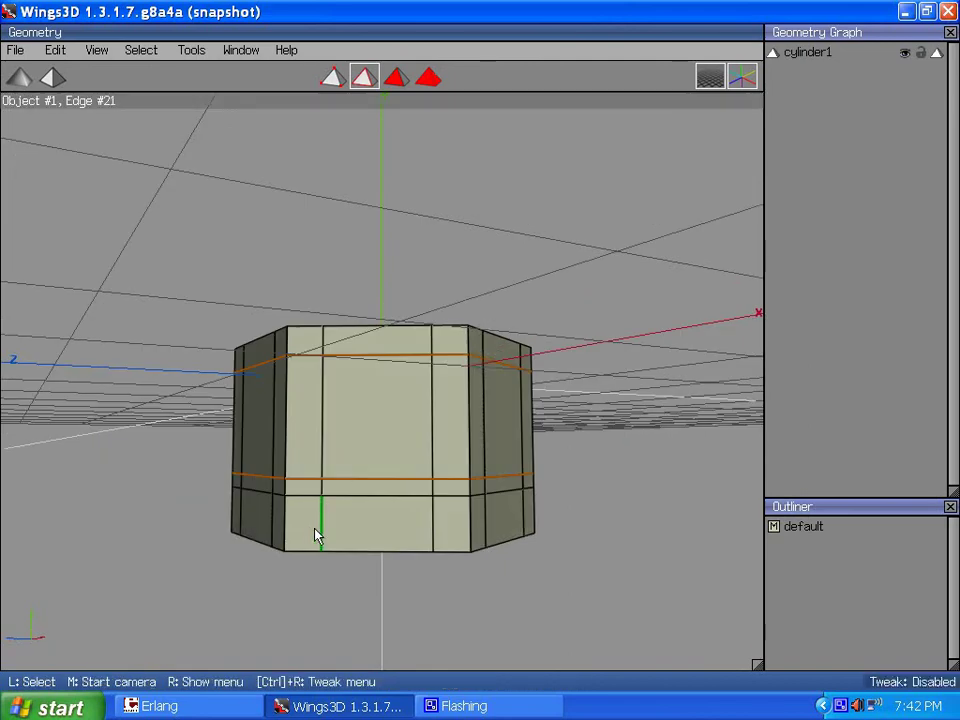
pyautogui.click(290, 525)
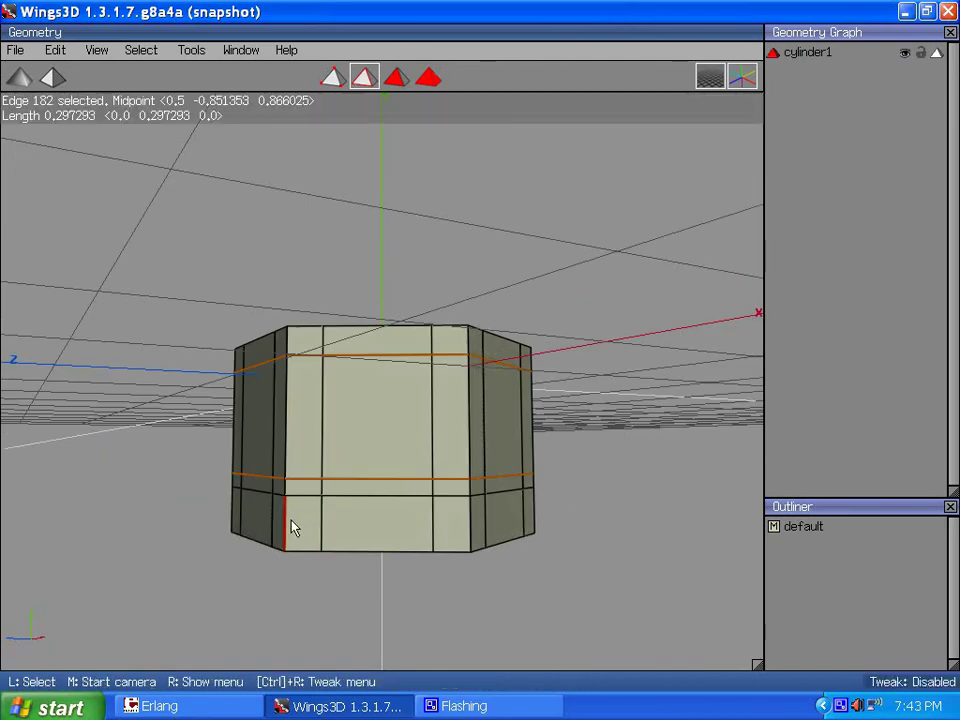
pyautogui.press('g')
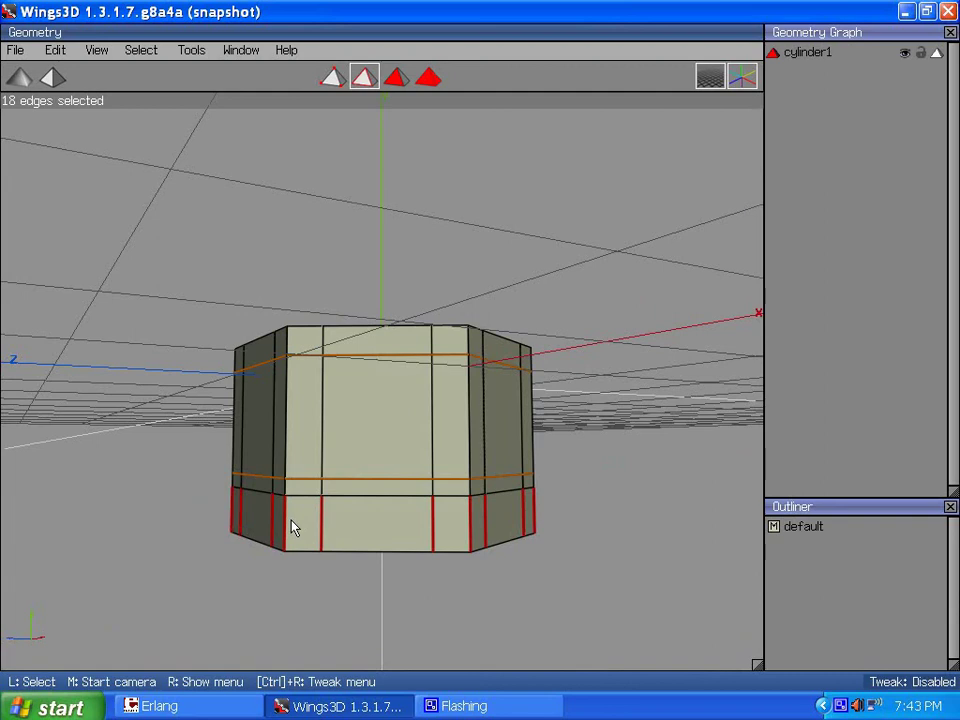
pyautogui.press('c')
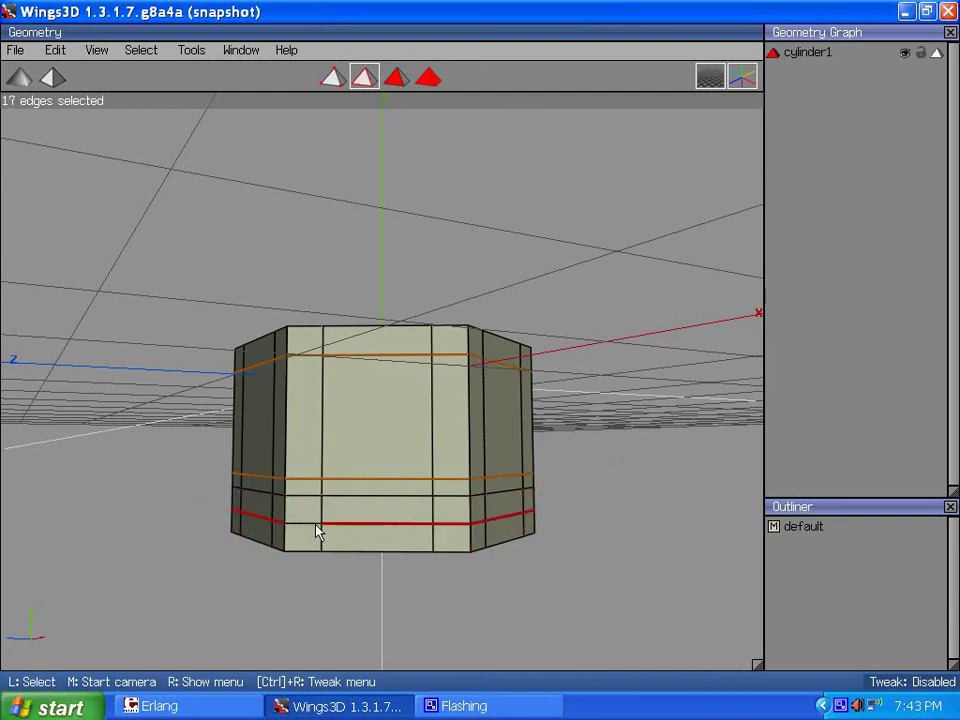
pyautogui.rightClick(224, 347)
pyautogui.click(225, 285)
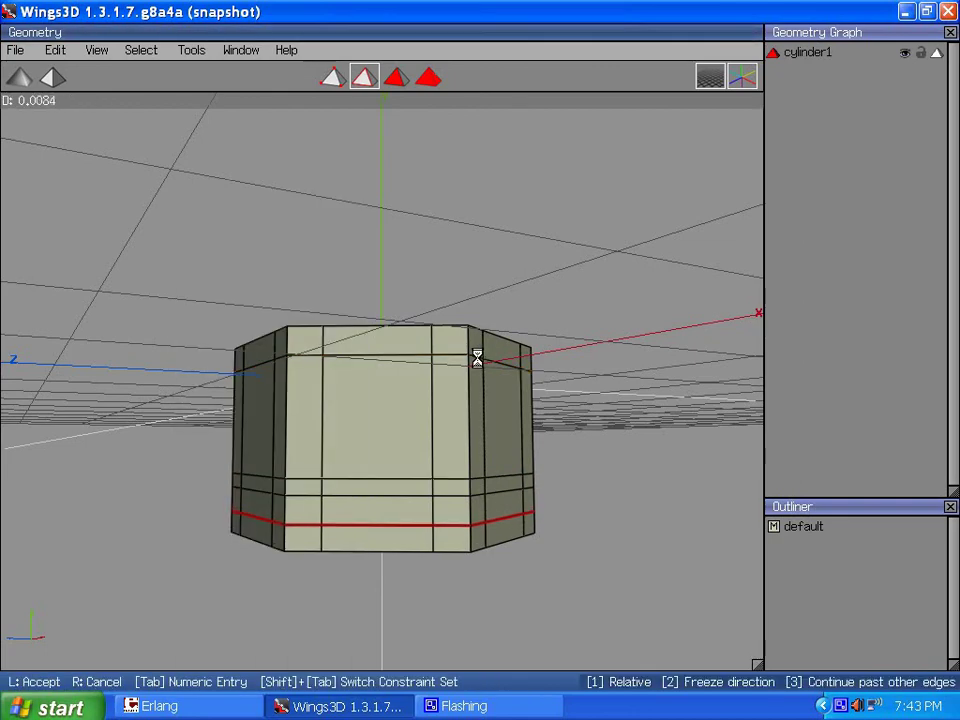
pyautogui.click(477, 358)
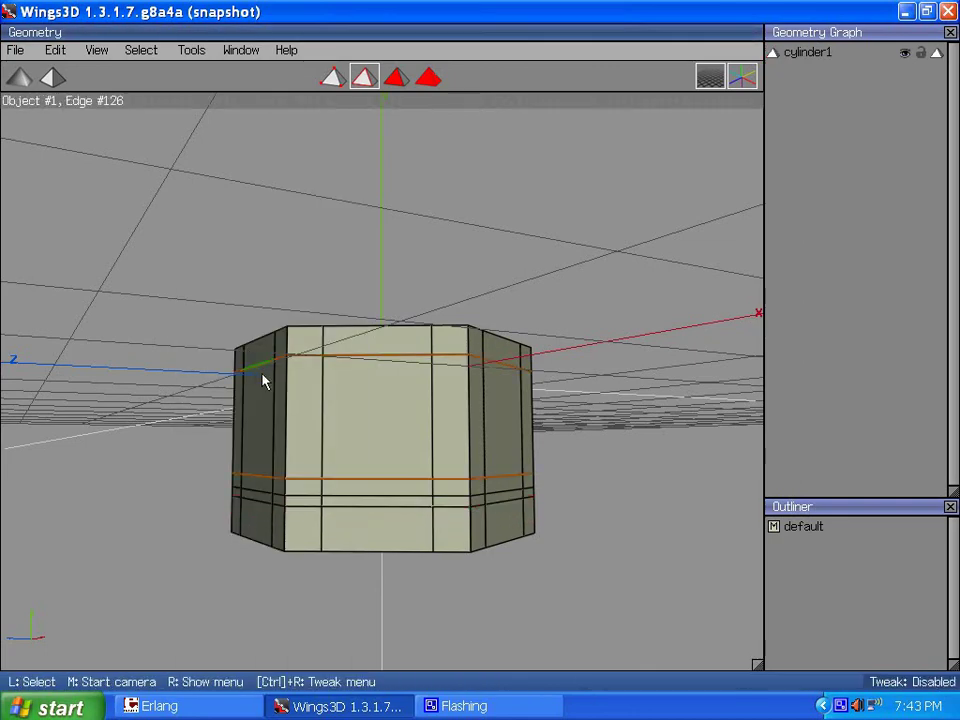
pyautogui.scroll(-3, 300, 420)
pyautogui.middleClick(339, 448)
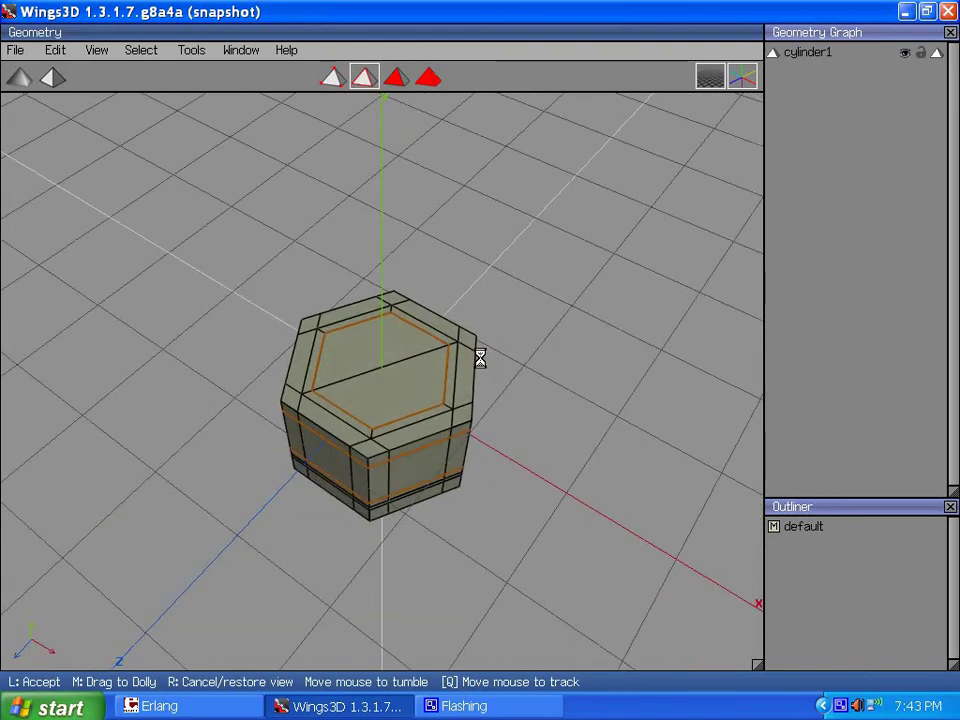
# Grow a lowest-band edge into its ring, then convert it to faces and their border loops.
pyautogui.click(364, 464)
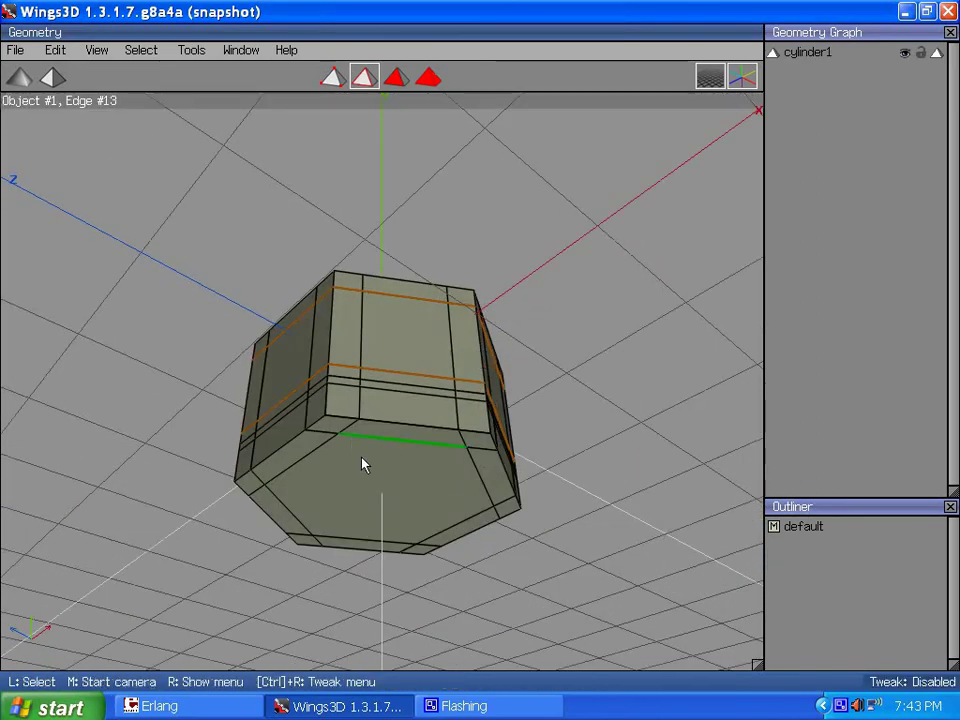
pyautogui.click(335, 408)
pyautogui.press('g')
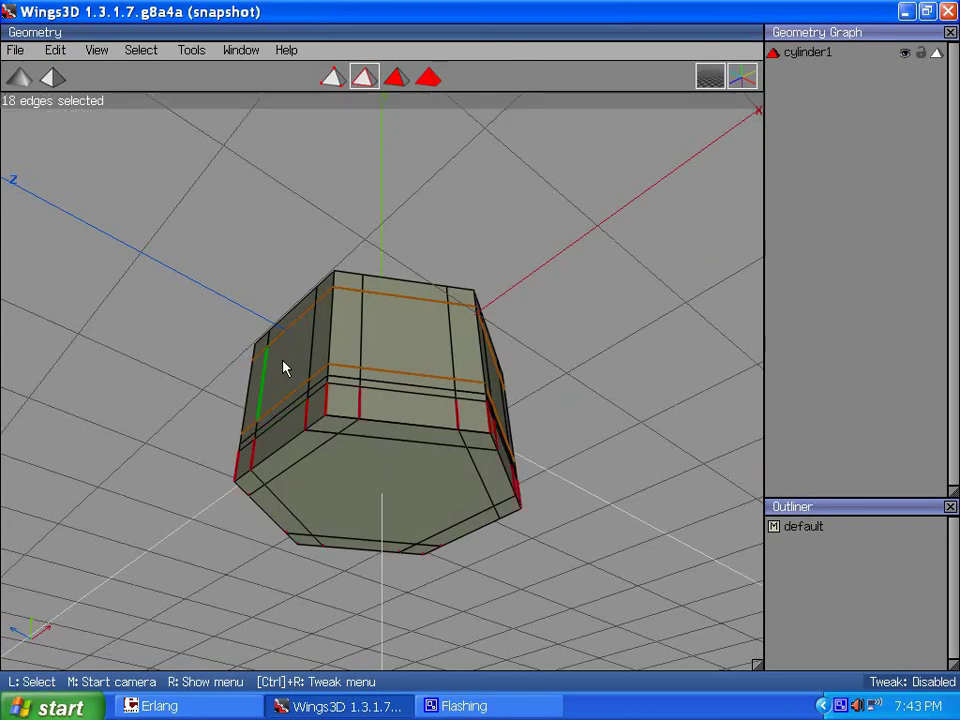
pyautogui.middleClick(283, 366)
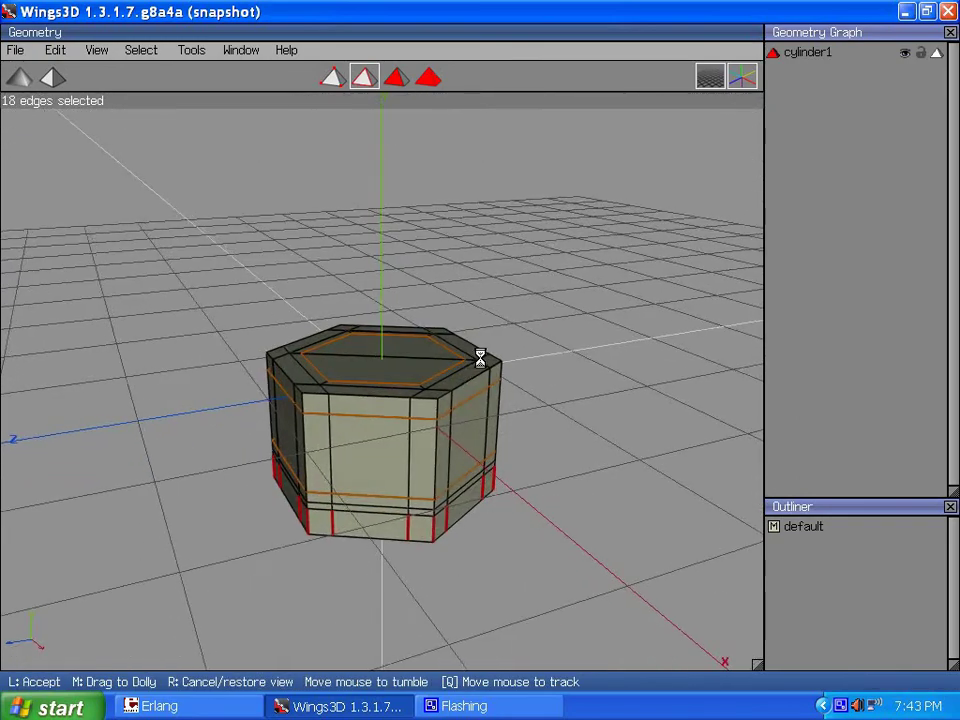
pyautogui.click(480, 358)
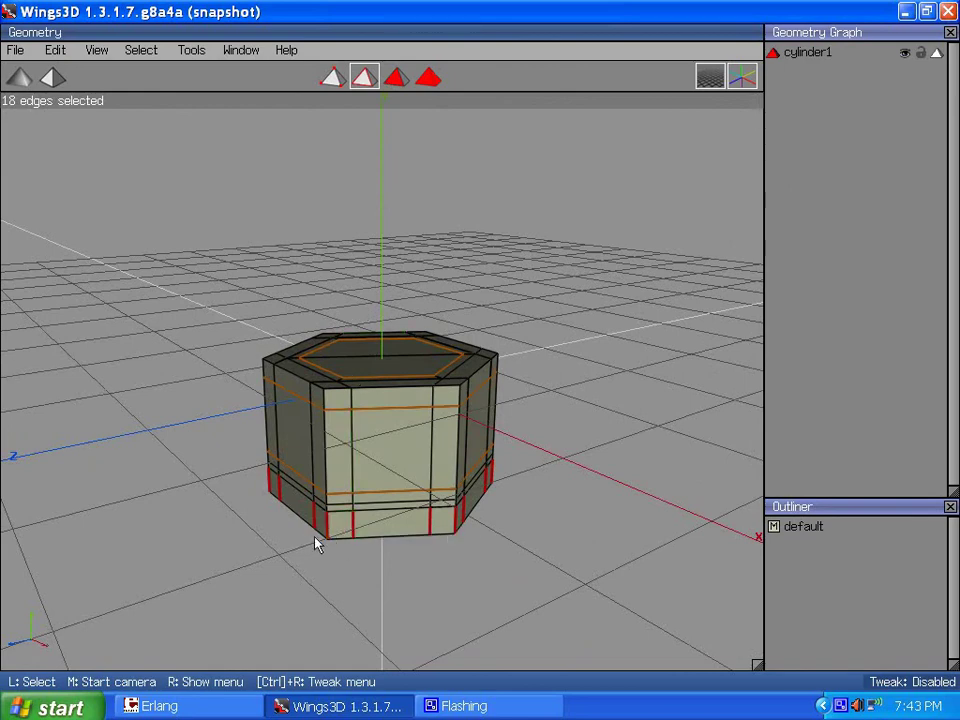
pyautogui.click(393, 84)
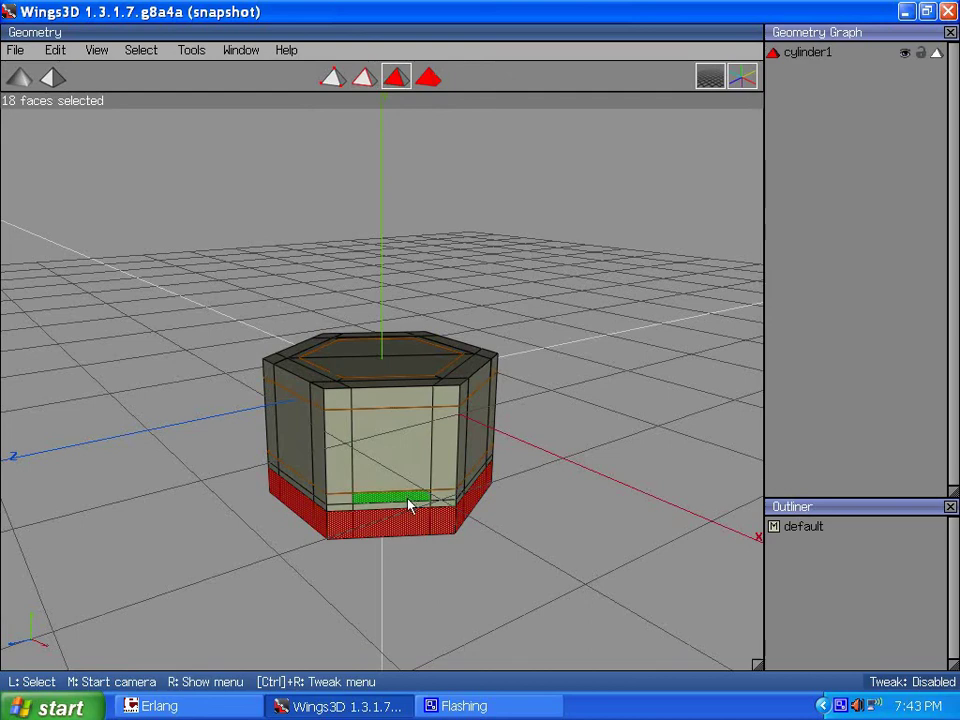
pyautogui.press('e')
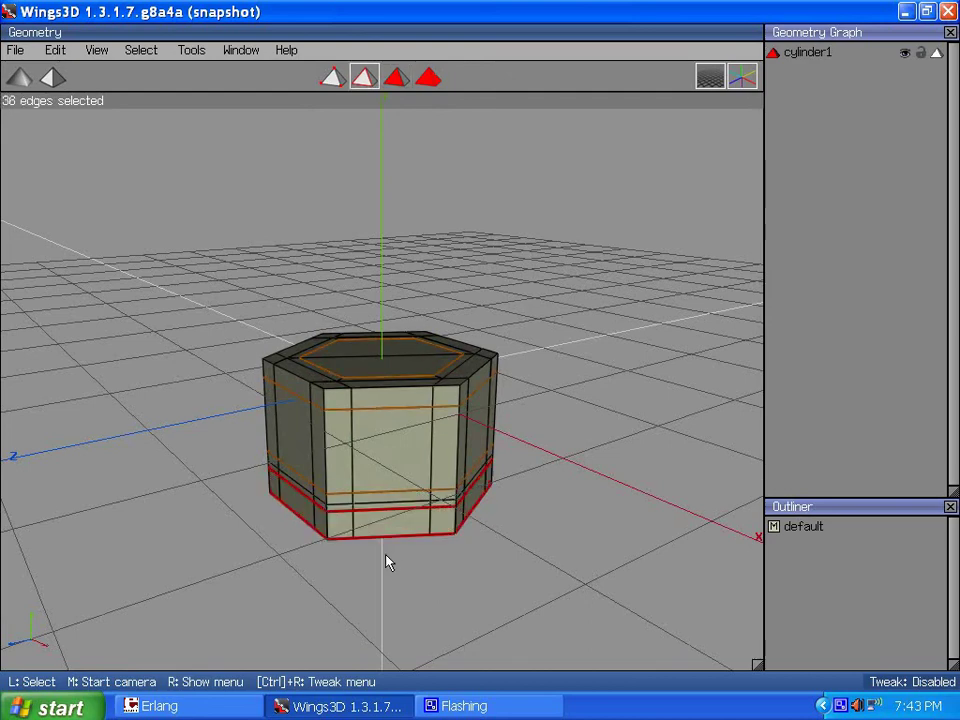
pyautogui.middleClick(341, 474)
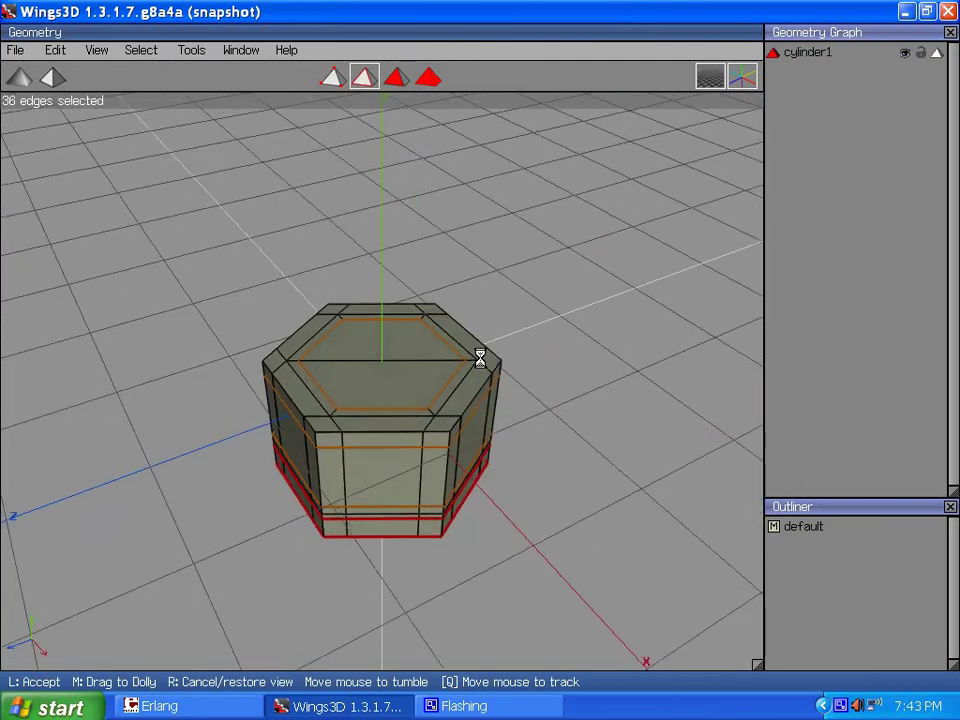
pyautogui.click(480, 358)
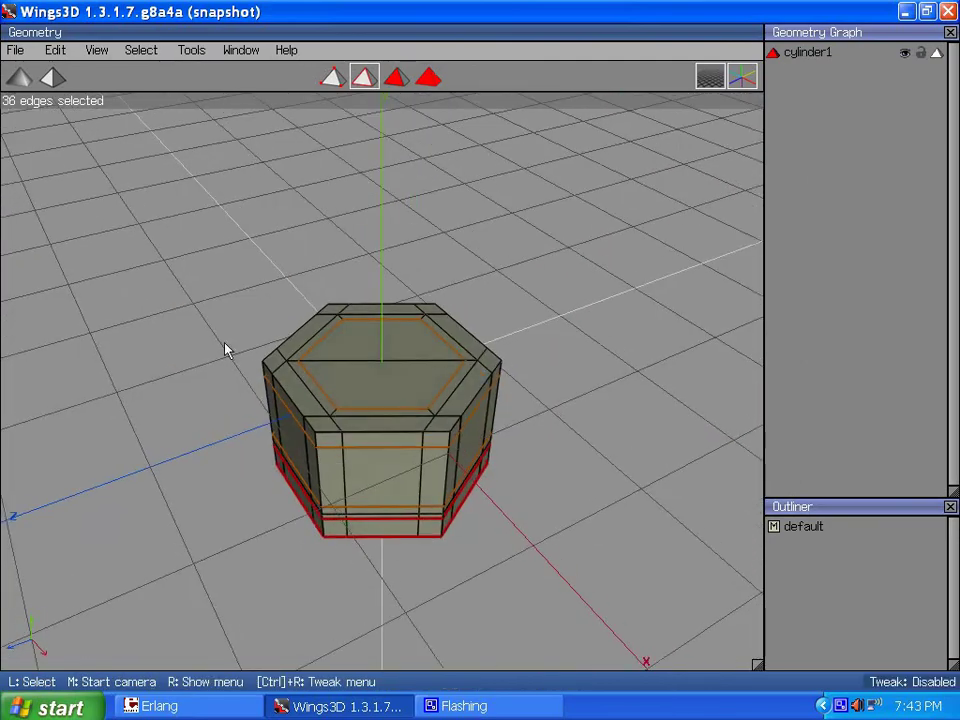
# Make the two base flange loops circular, sized by diameter at 1.17, flaring the base outward.
pyautogui.rightClick(211, 252)
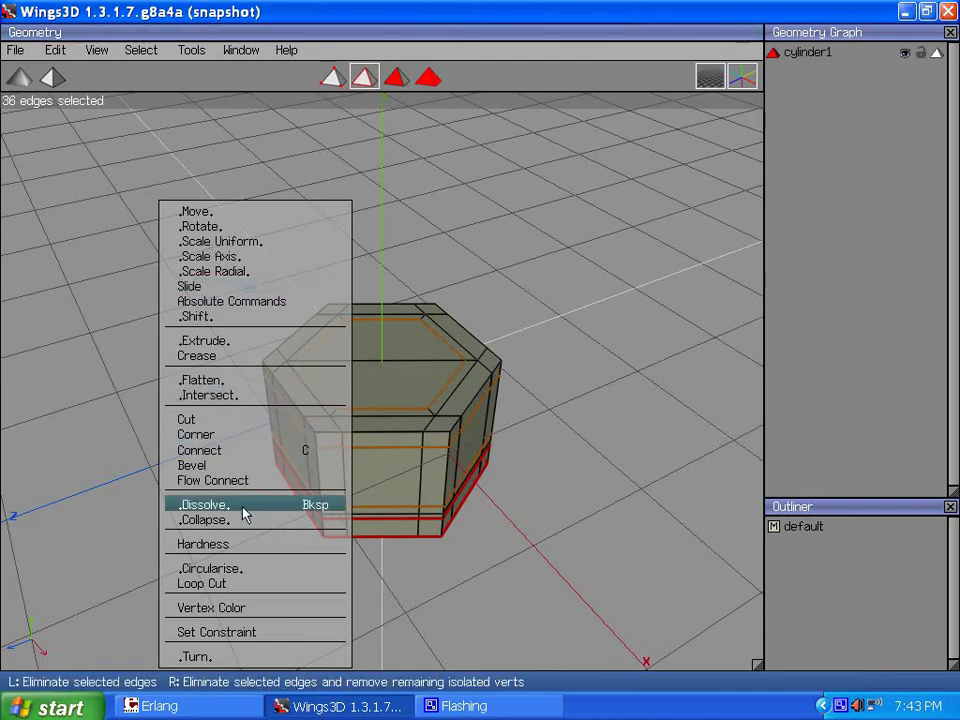
pyautogui.click(240, 570)
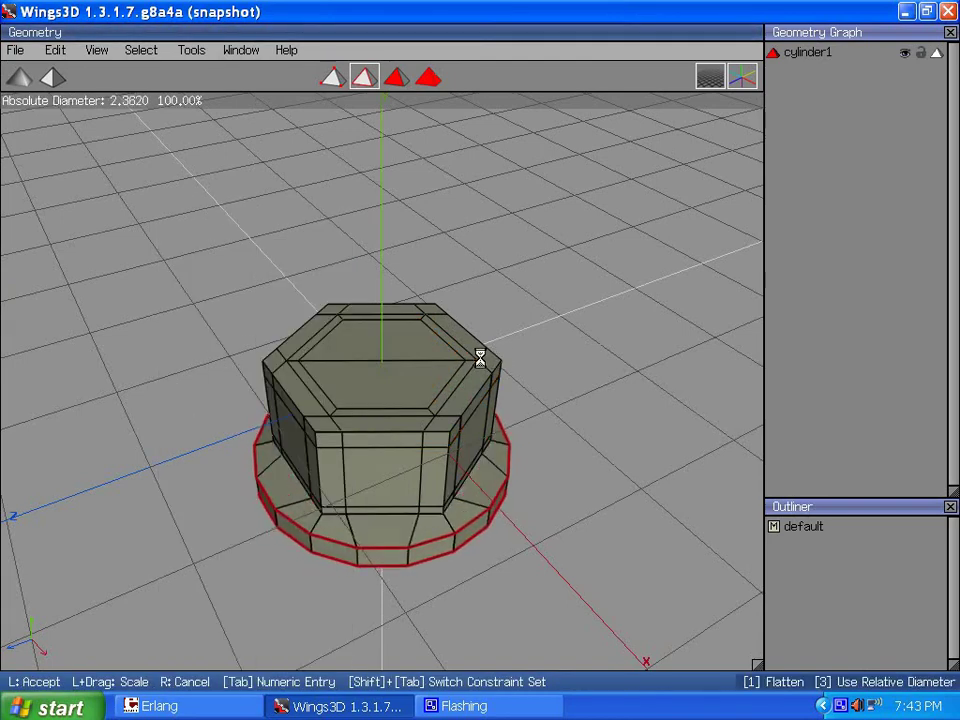
pyautogui.middleClick(480, 358)
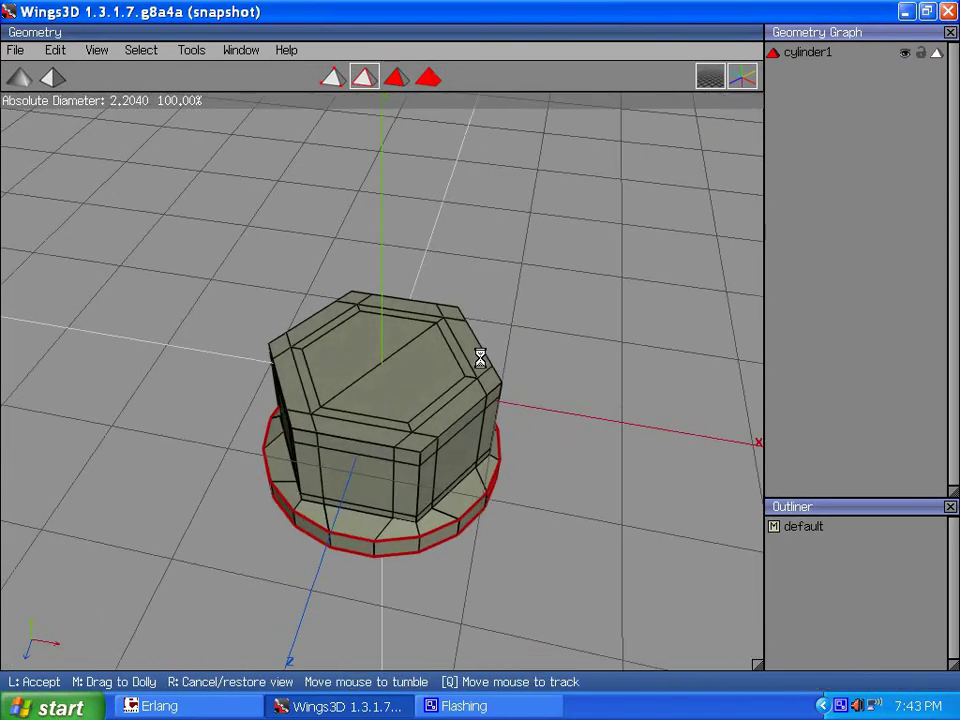
pyautogui.click(480, 358)
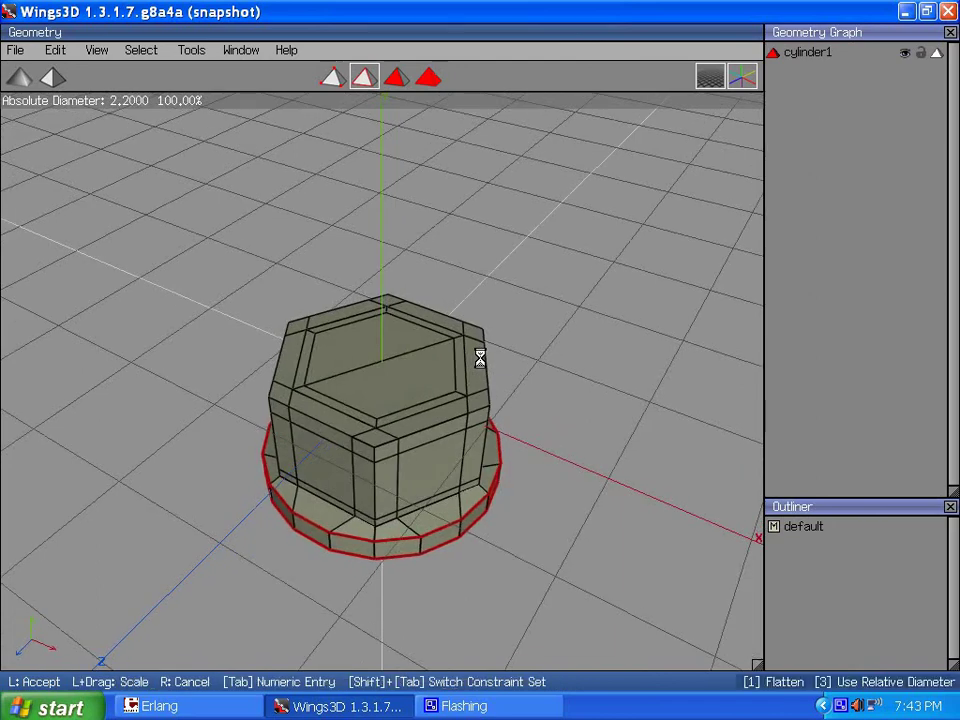
pyautogui.press('3')
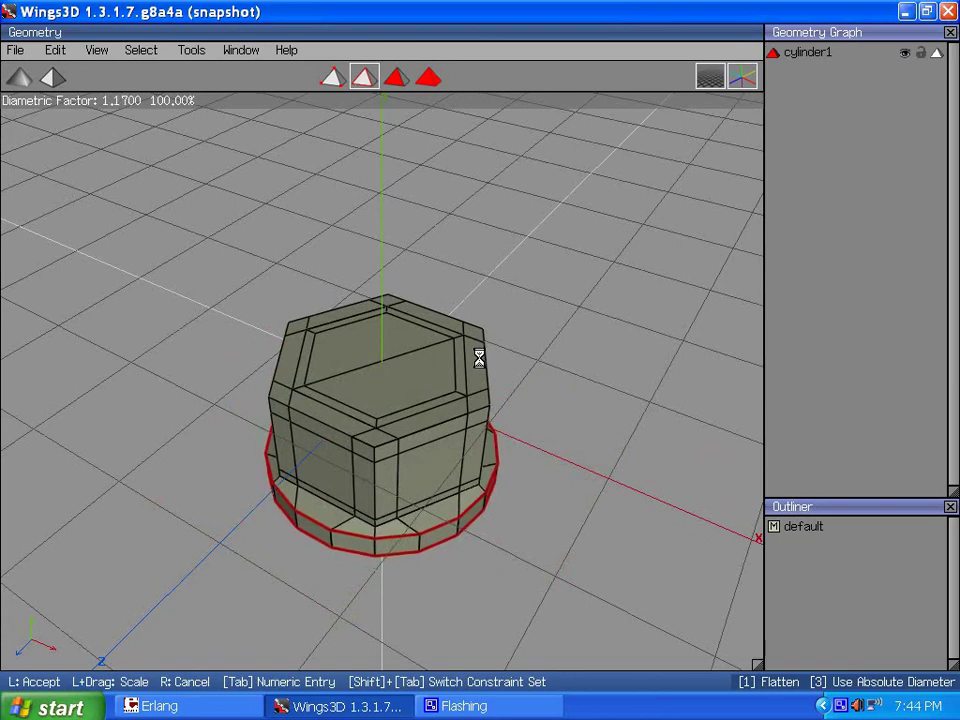
pyautogui.click(479, 358)
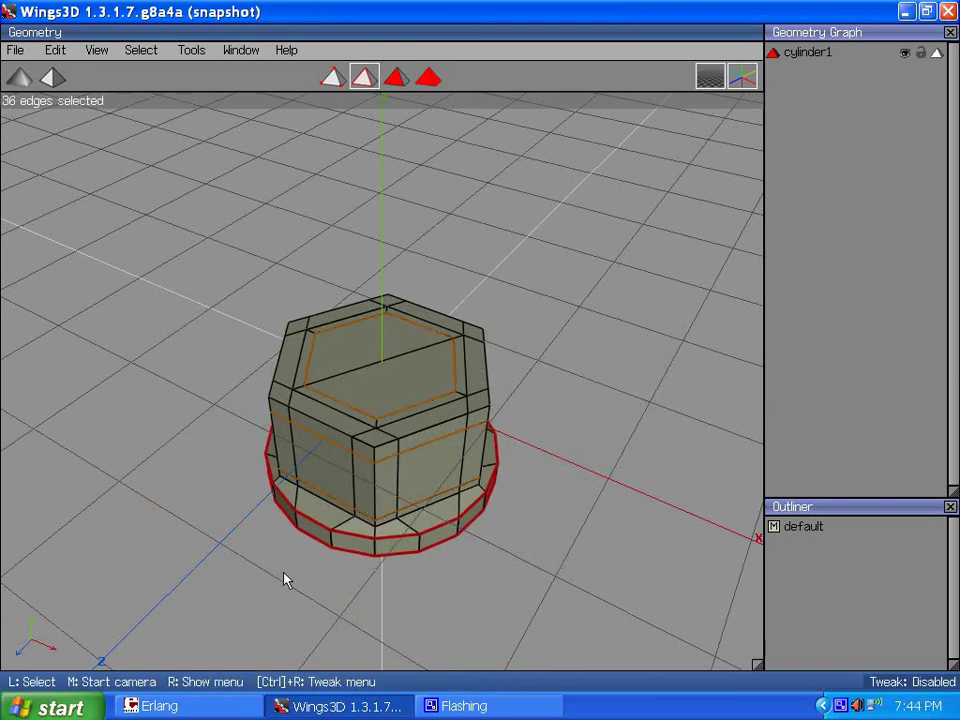
pyautogui.middleClick(379, 506)
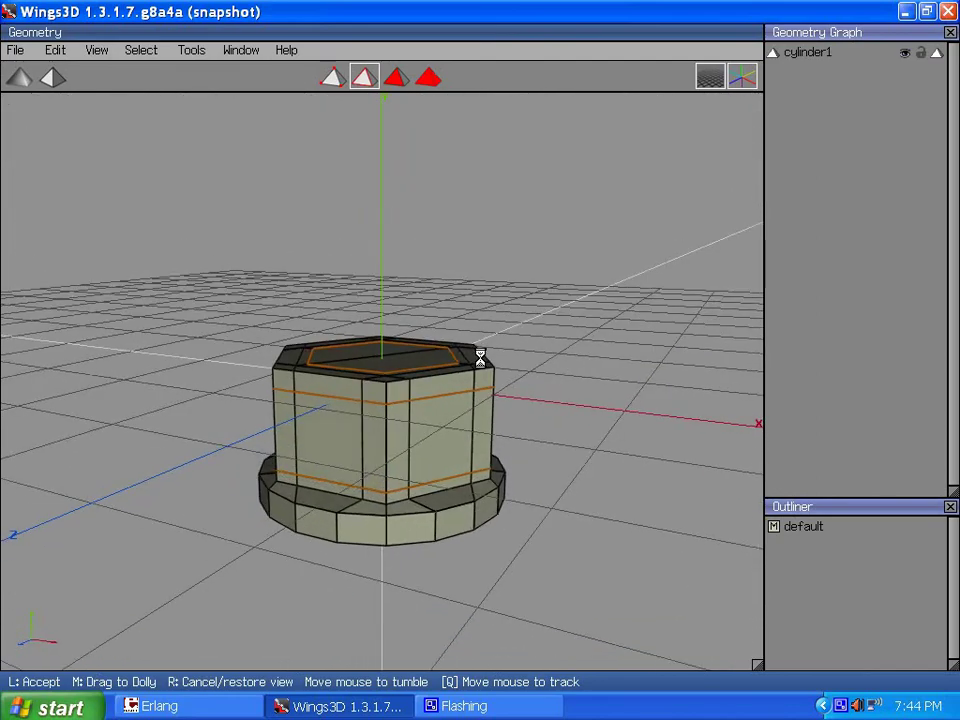
pyautogui.click(479, 358)
# Connect a new edge ring loop around the base flange middle, slide it, and make it hard.
pyautogui.click(346, 555)
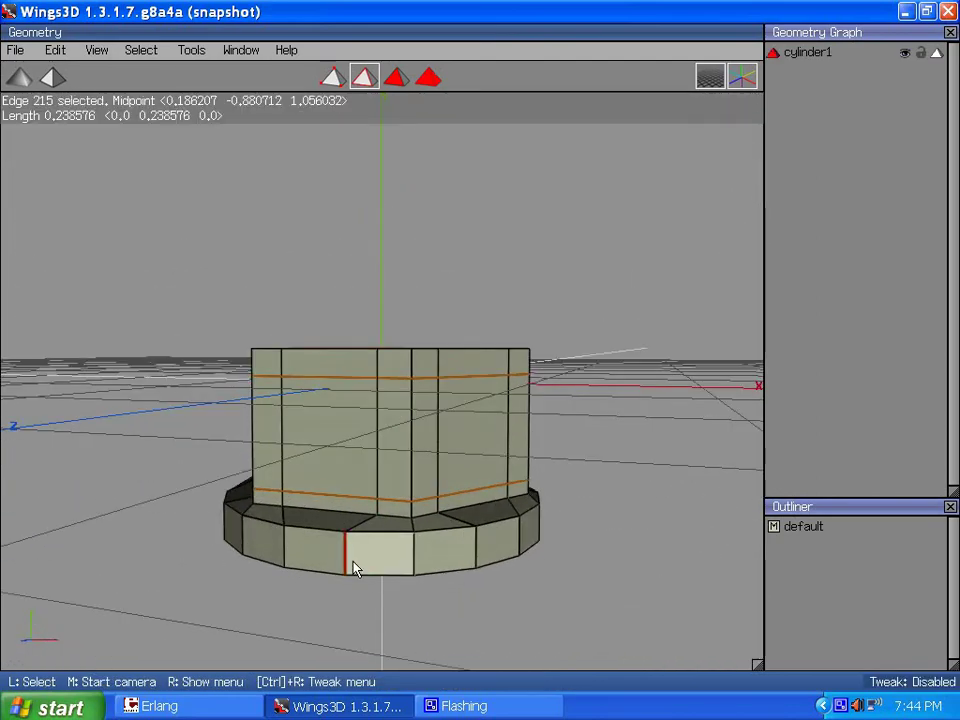
pyautogui.press('g')
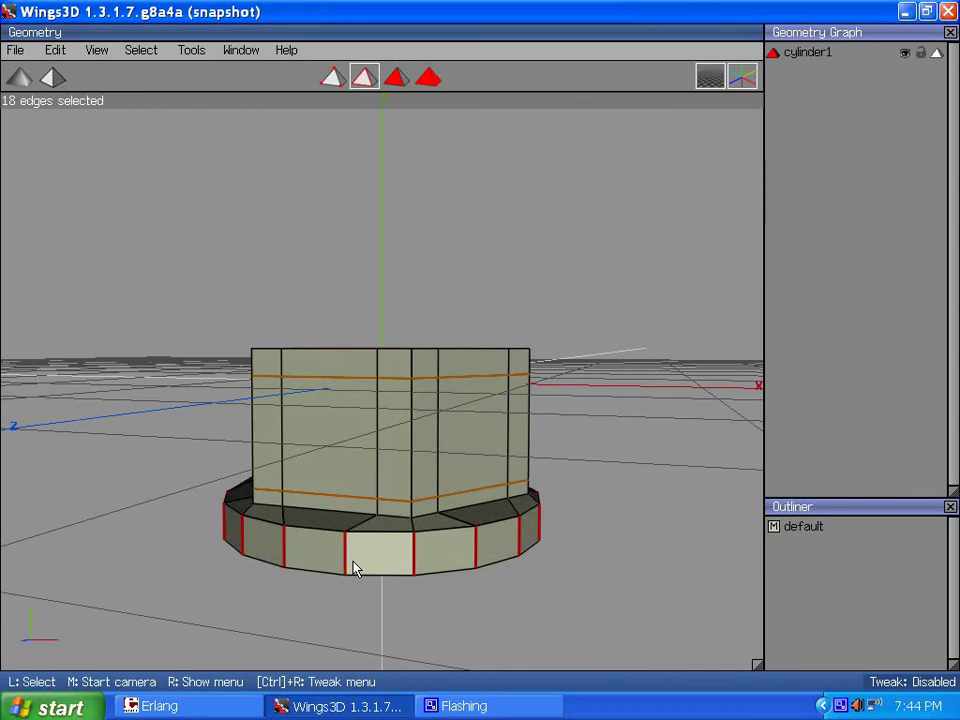
pyautogui.press('c')
pyautogui.rightClick(310, 387)
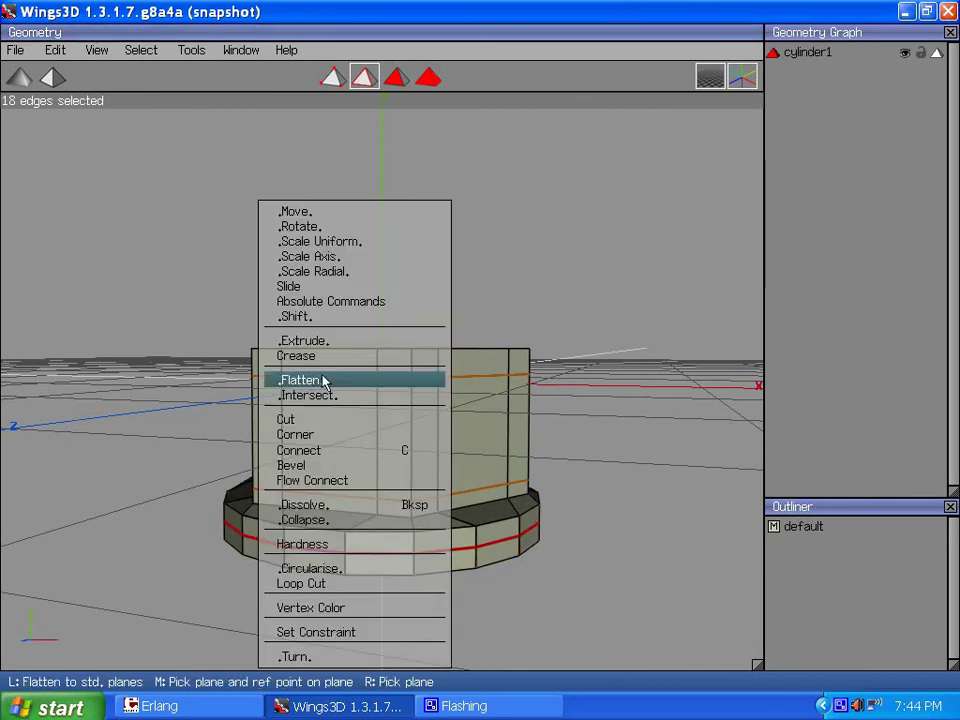
pyautogui.click(311, 284)
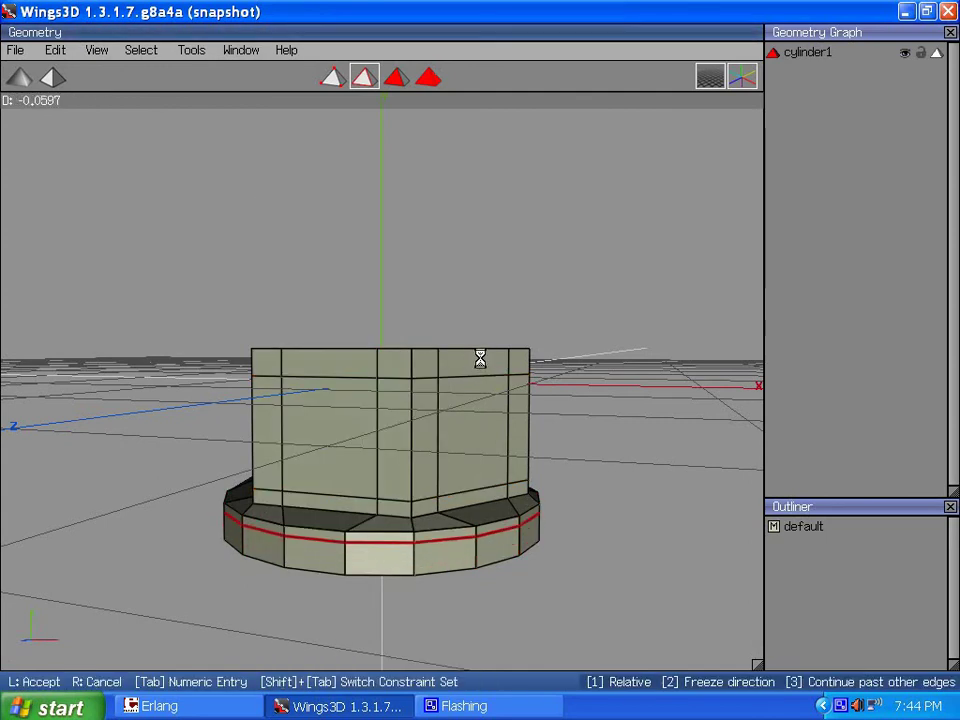
pyautogui.click(480, 358)
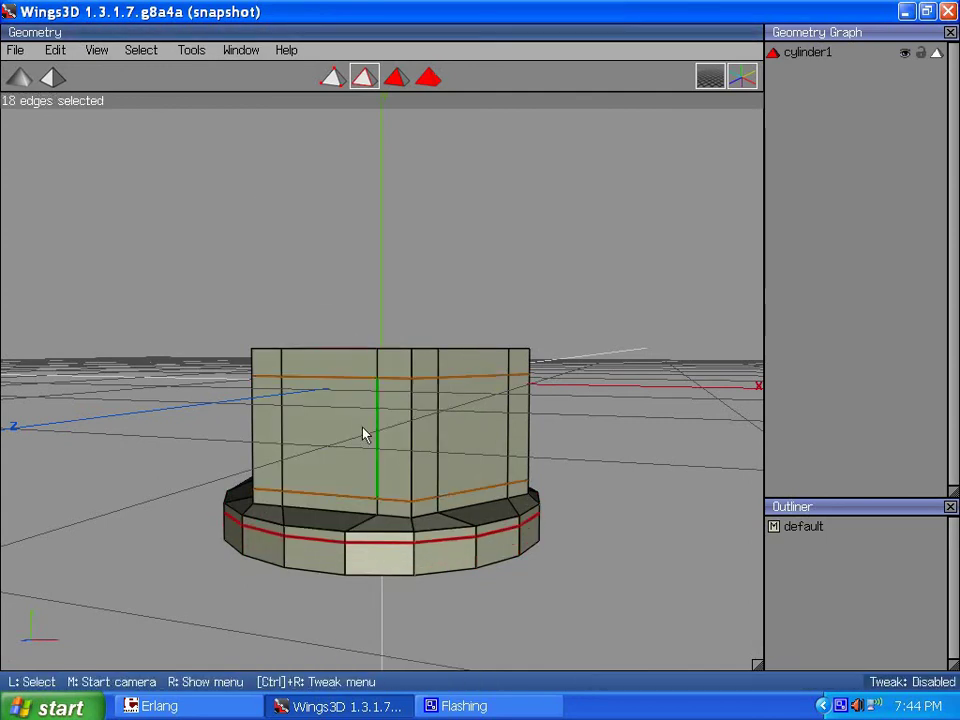
pyautogui.rightClick(297, 399)
pyautogui.click(324, 549)
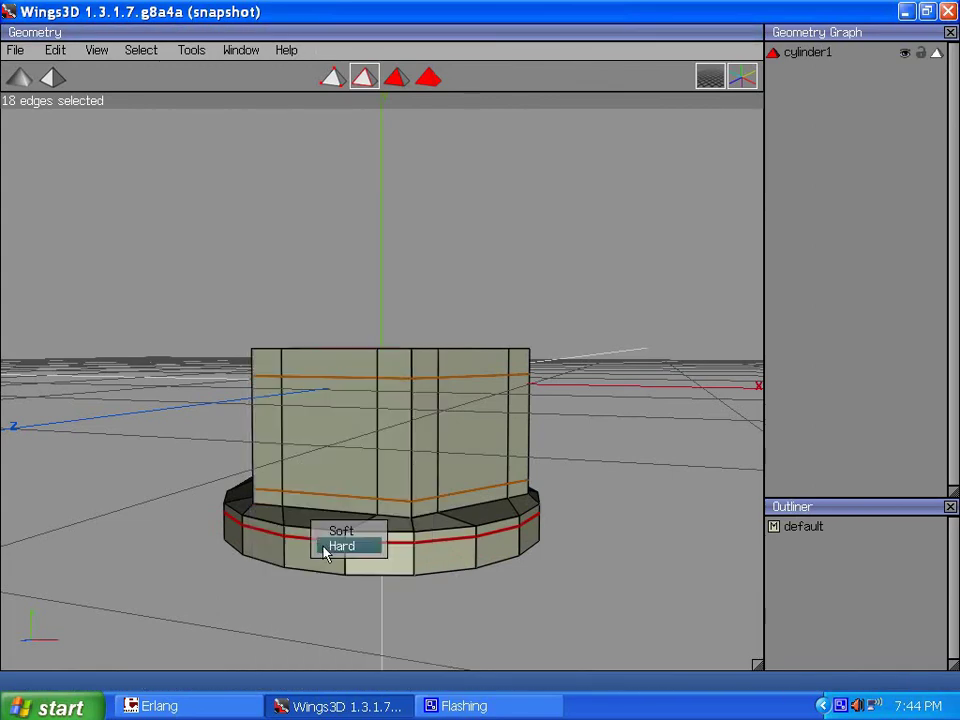
pyautogui.click(324, 549)
# Select the whole bottom cap, convert it to its rim edges, and set them hard.
pyautogui.middleClick(308, 450)
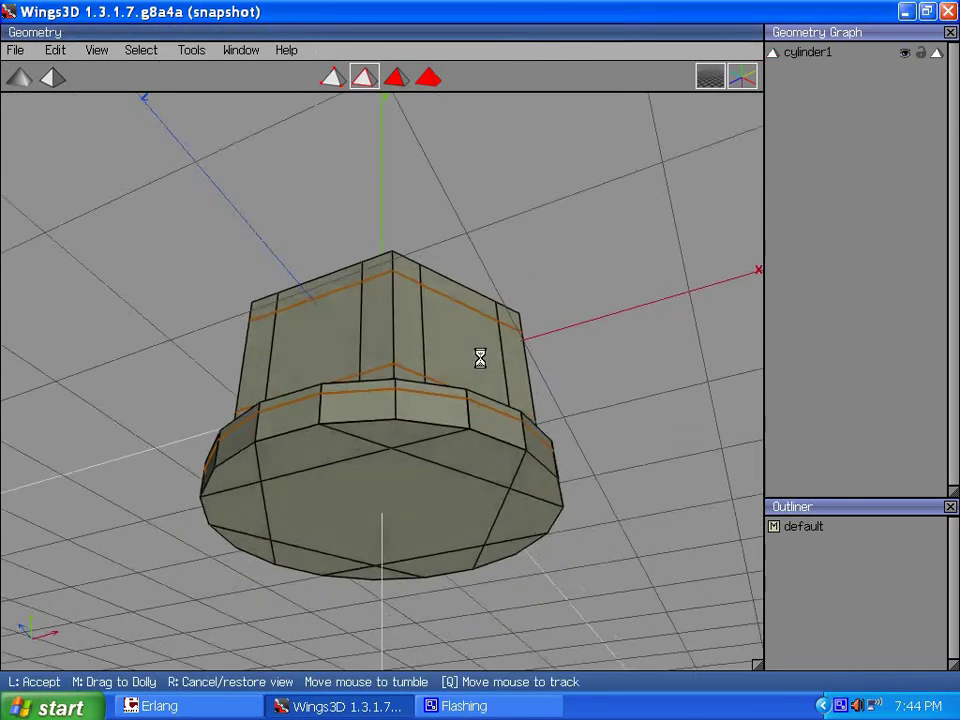
pyautogui.click(306, 425)
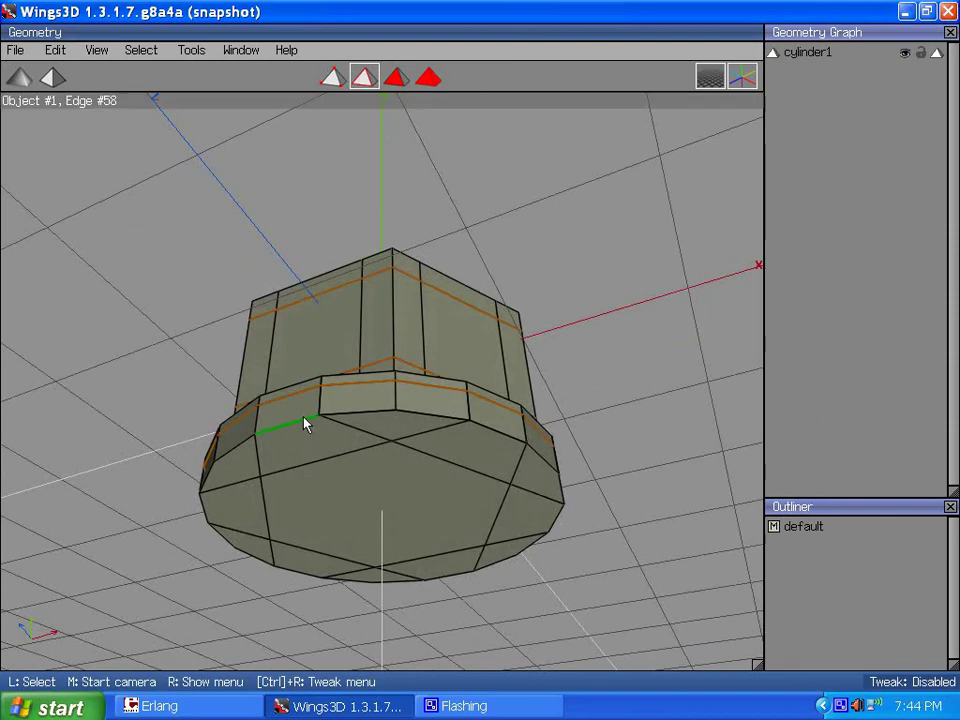
pyautogui.click(396, 77)
pyautogui.click(429, 497)
pyautogui.press('+')
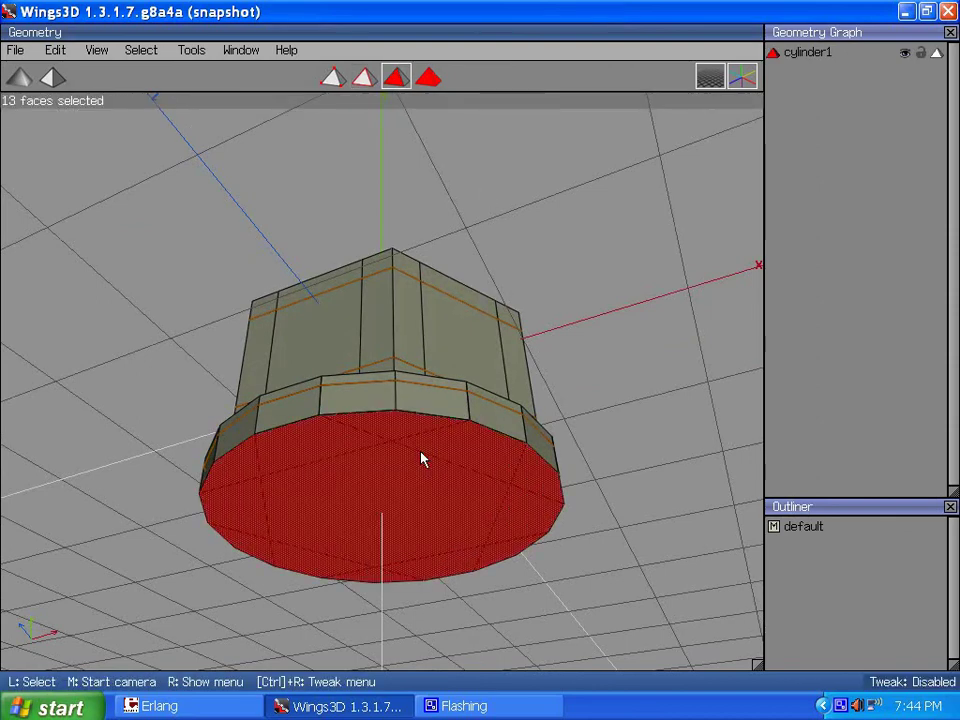
pyautogui.press('2')
pyautogui.rightClick(266, 207)
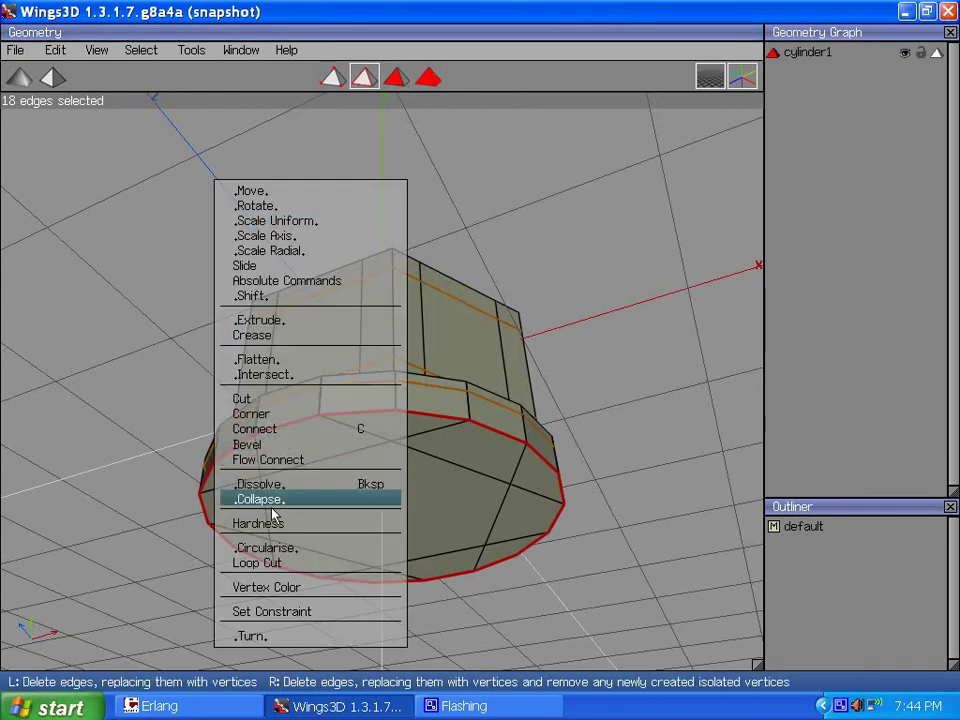
pyautogui.click(280, 530)
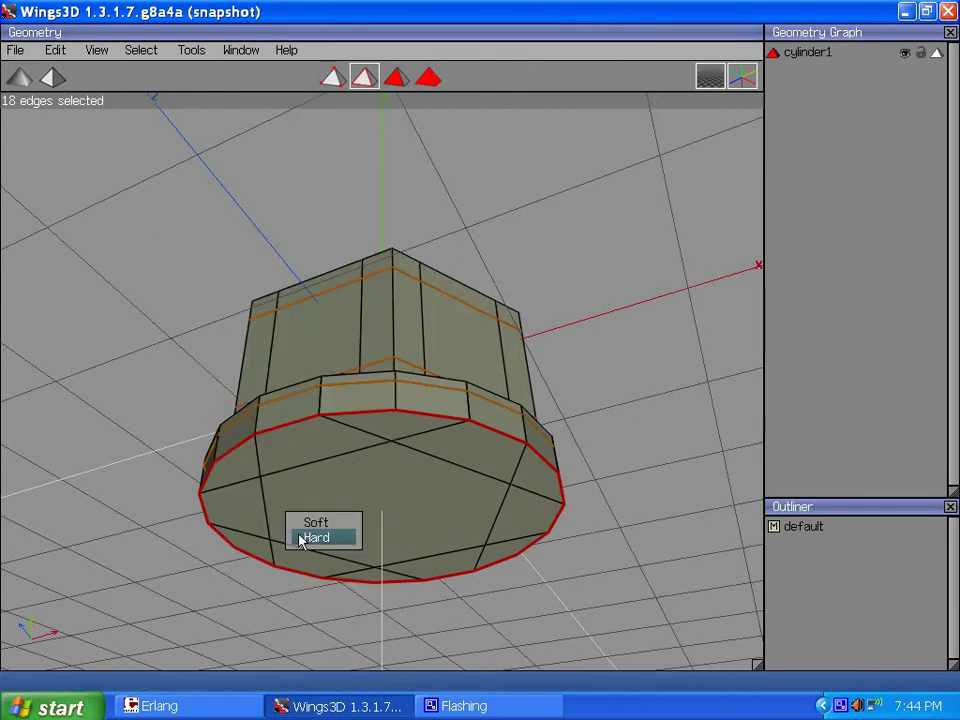
pyautogui.click(305, 538)
# Clear the selection and orbit to check the model from below and above.
pyautogui.press('space')
pyautogui.scroll(-3, 302, 392)
pyautogui.middleClick(476, 360)
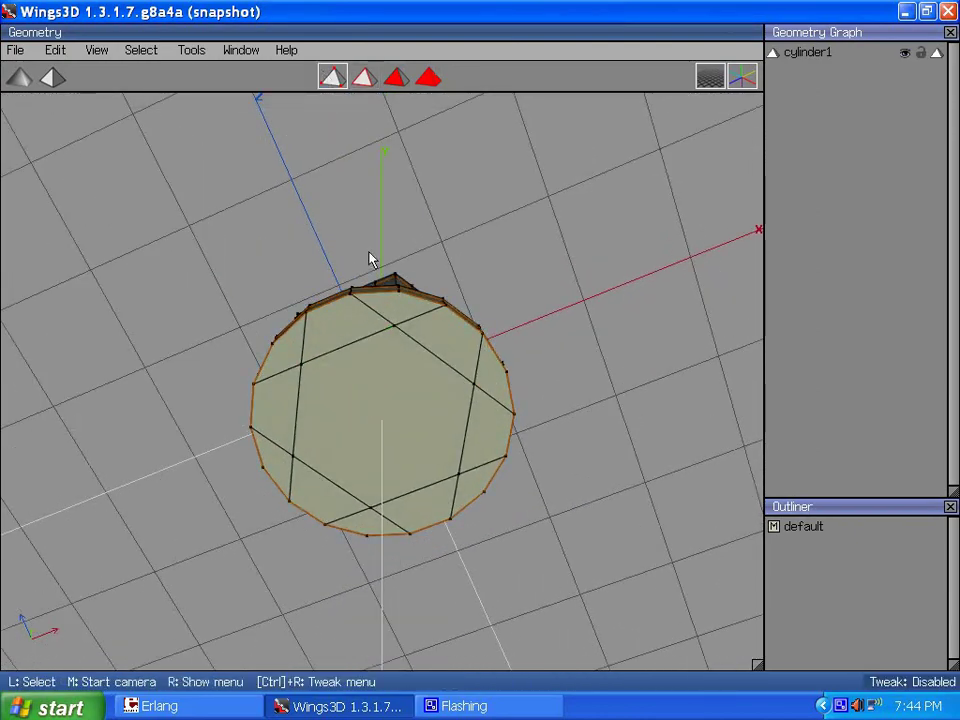
pyautogui.scroll(-2, 392, 366)
pyautogui.middleClick(392, 366)
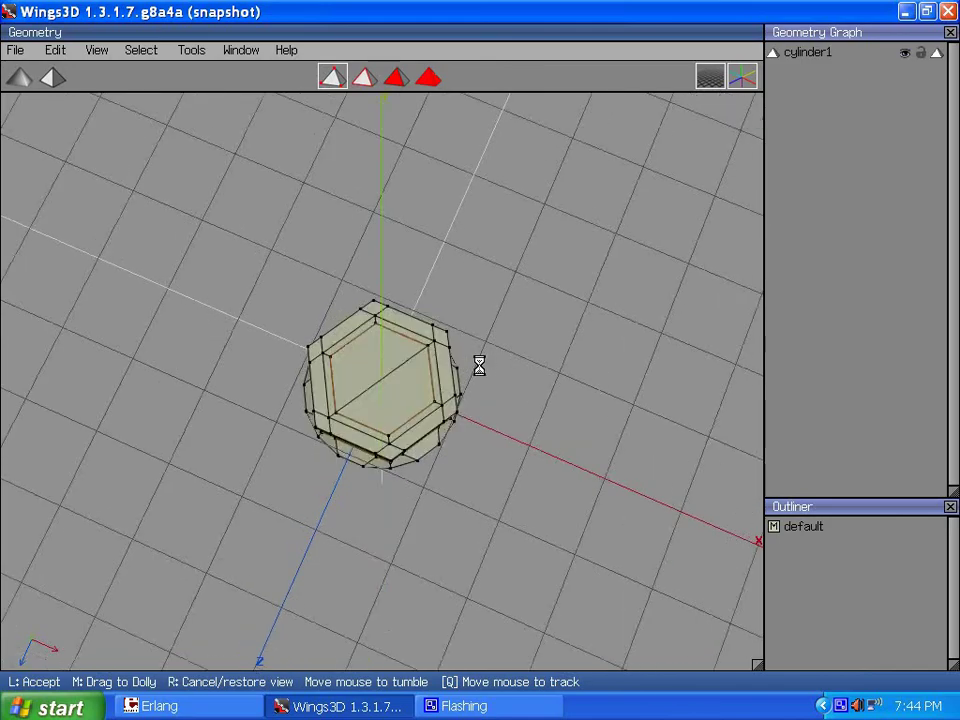
# Turn on Quick Smoothed Preview and orbit around the smoothed bolt head.
pyautogui.click(93, 52)
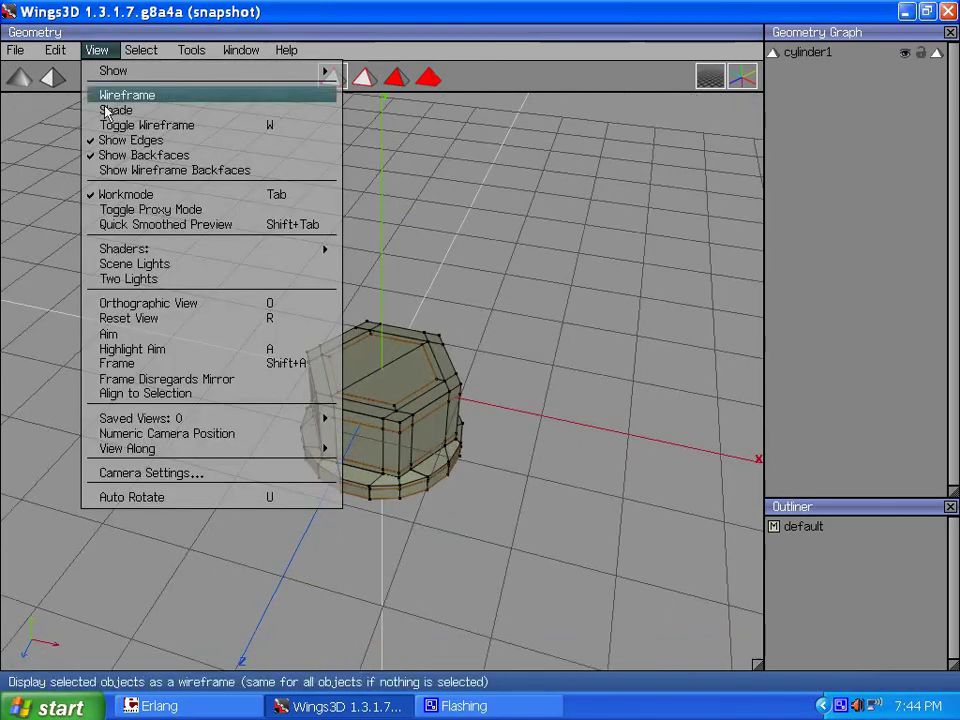
pyautogui.click(147, 225)
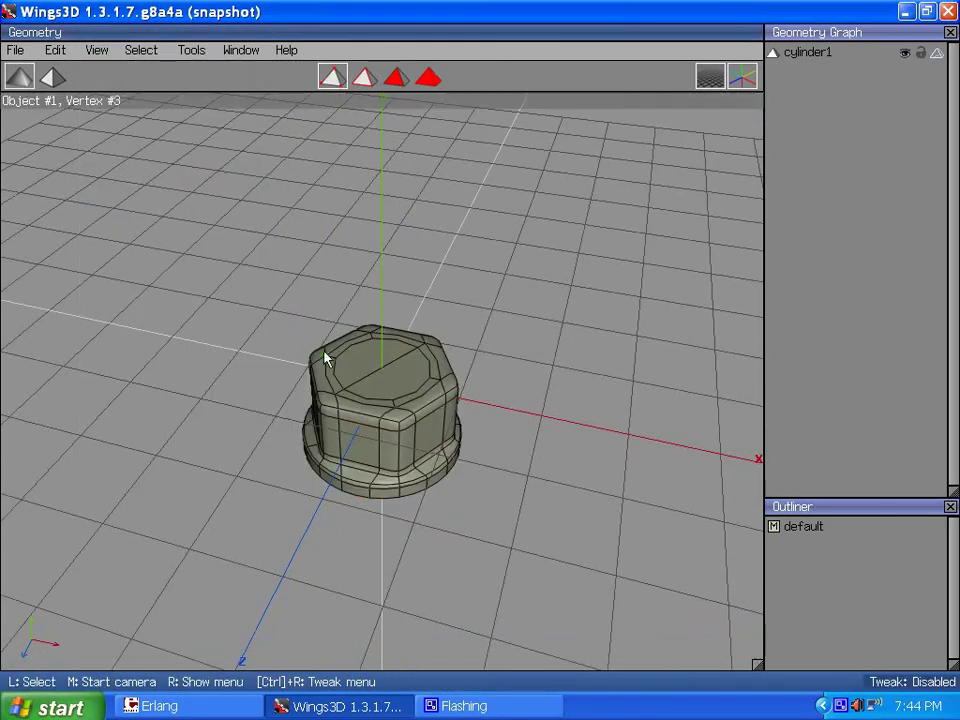
pyautogui.middleClick(407, 426)
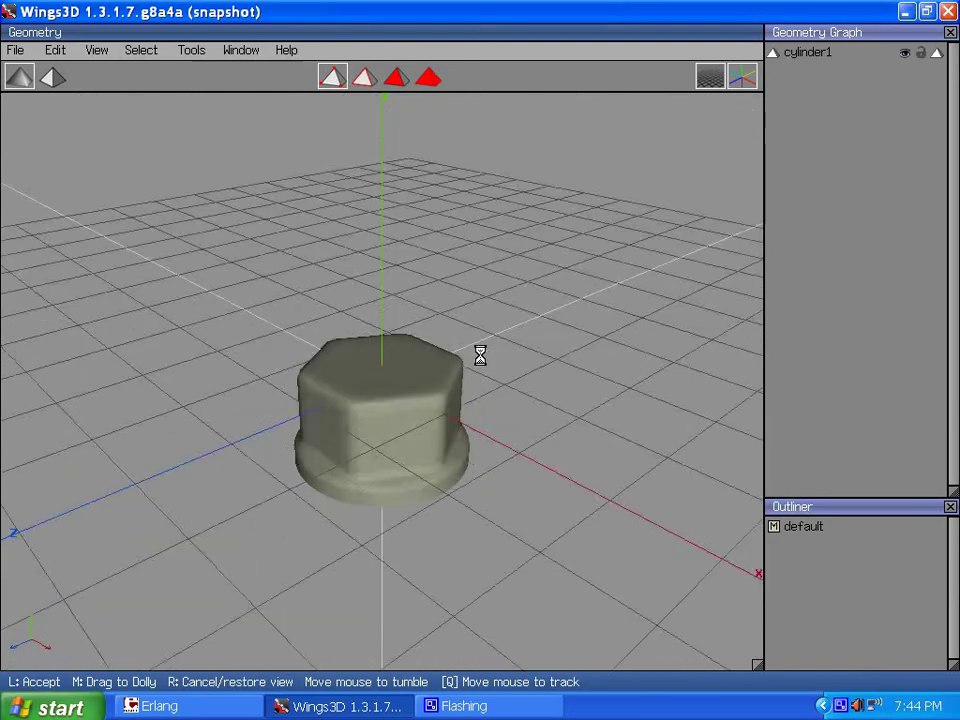
pyautogui.click(479, 355)
# Show the wire cage over the smoothed preview and inspect the underside and inset top.
pyautogui.click(96, 50)
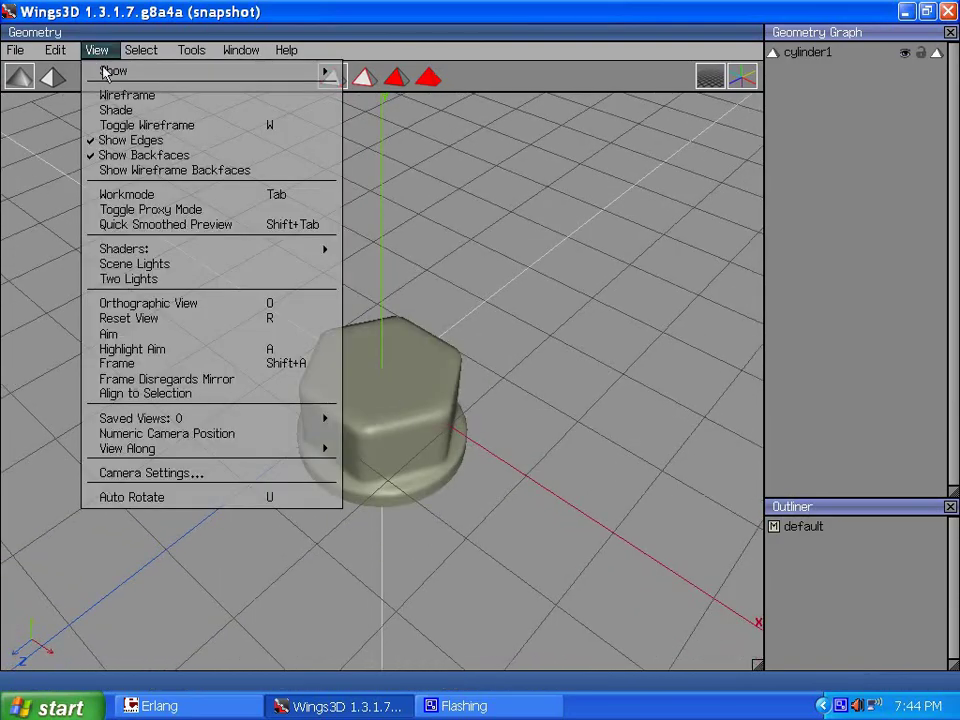
pyautogui.click(167, 223)
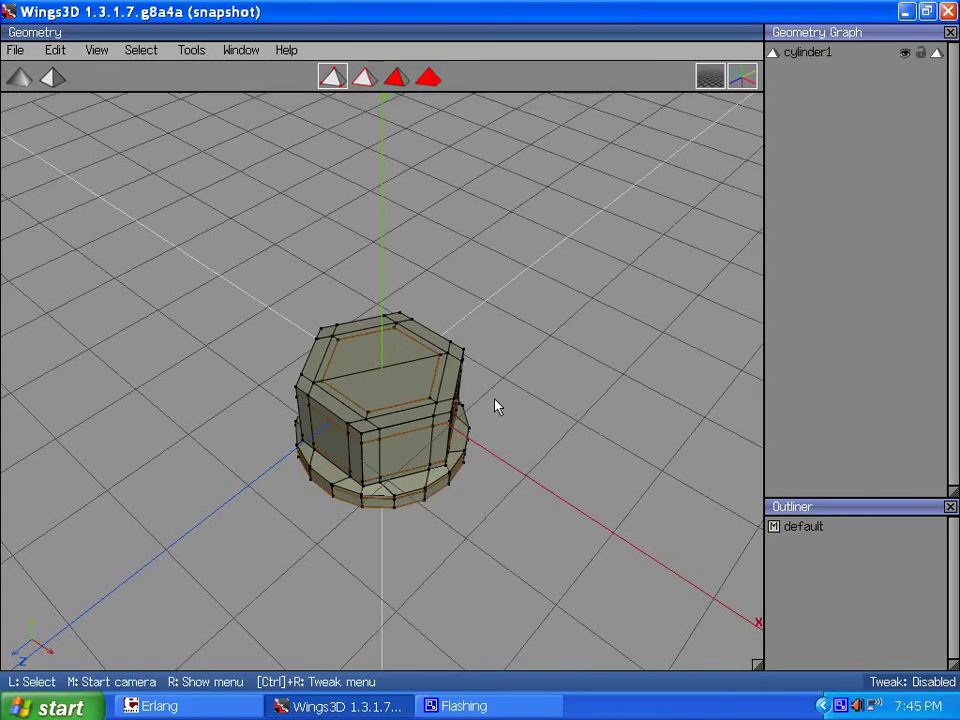
pyautogui.middleClick(481, 366)
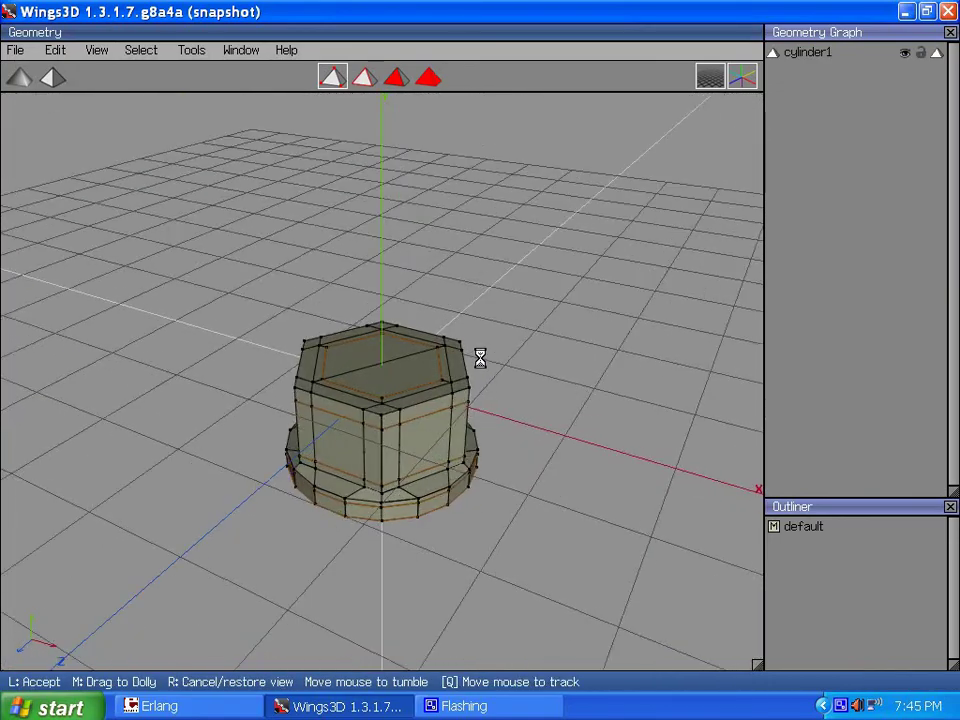
pyautogui.click(480, 360)
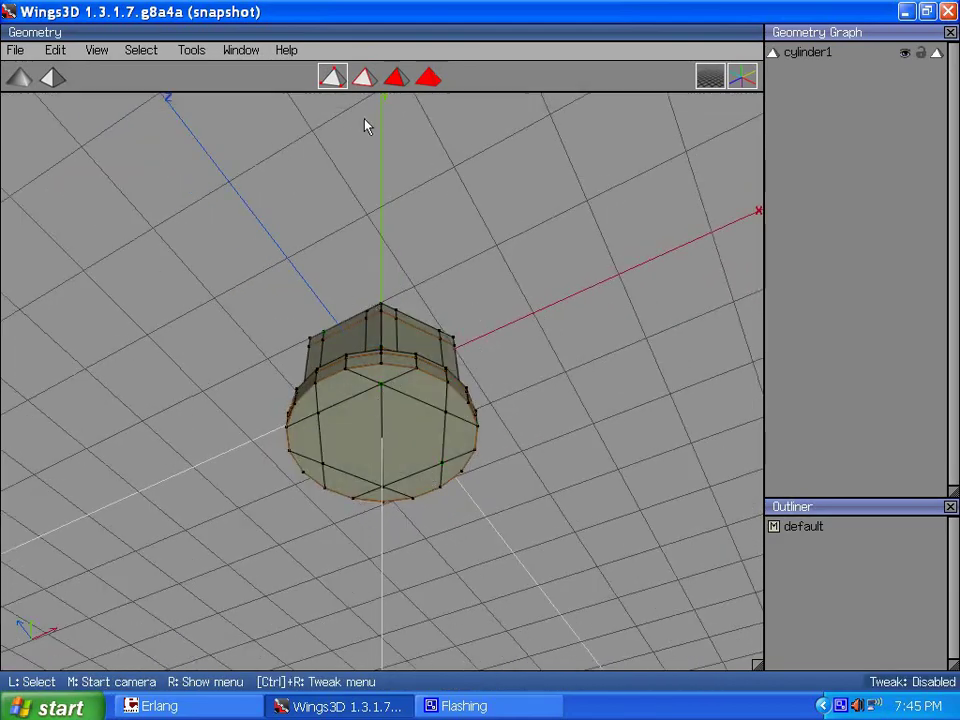
pyautogui.scroll(1, 443, 391)
pyautogui.scroll(-2, 395, 395)
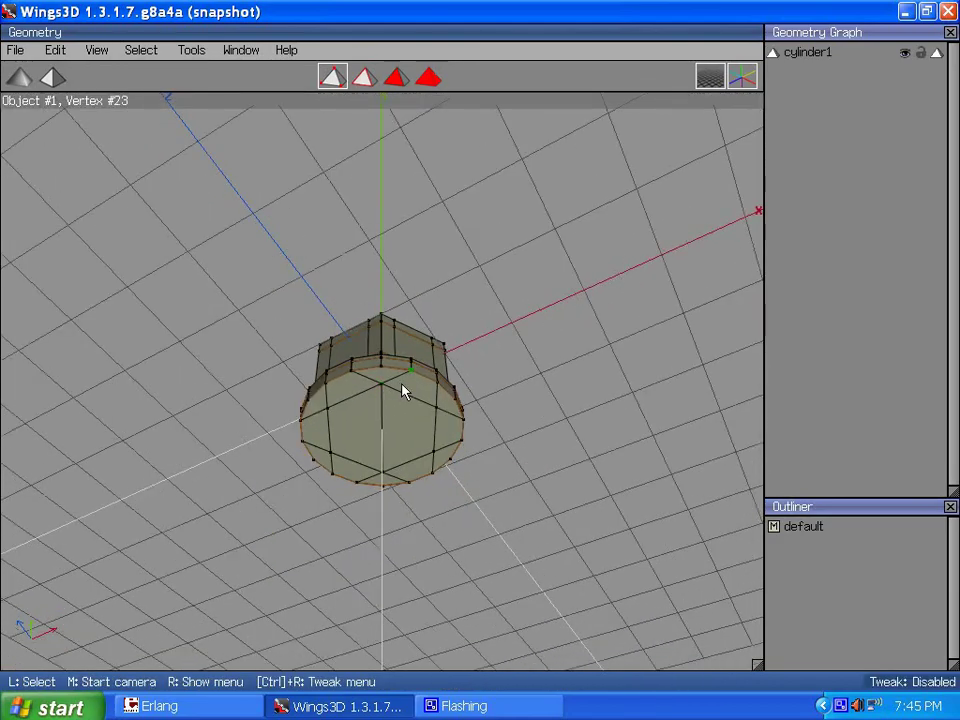
pyautogui.middleClick(391, 445)
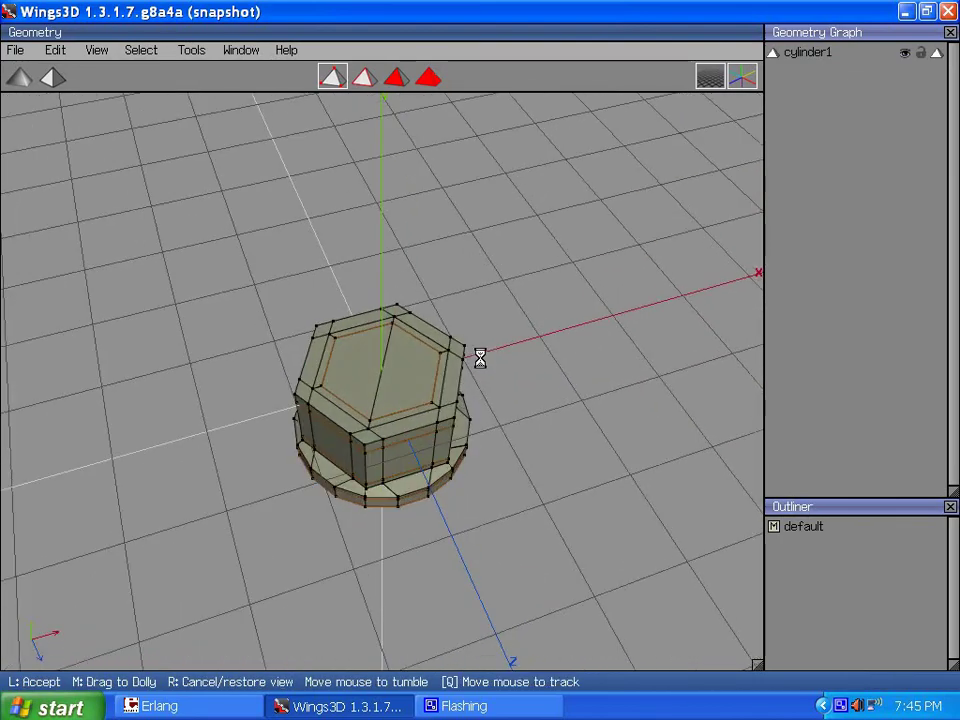
pyautogui.click(480, 358)
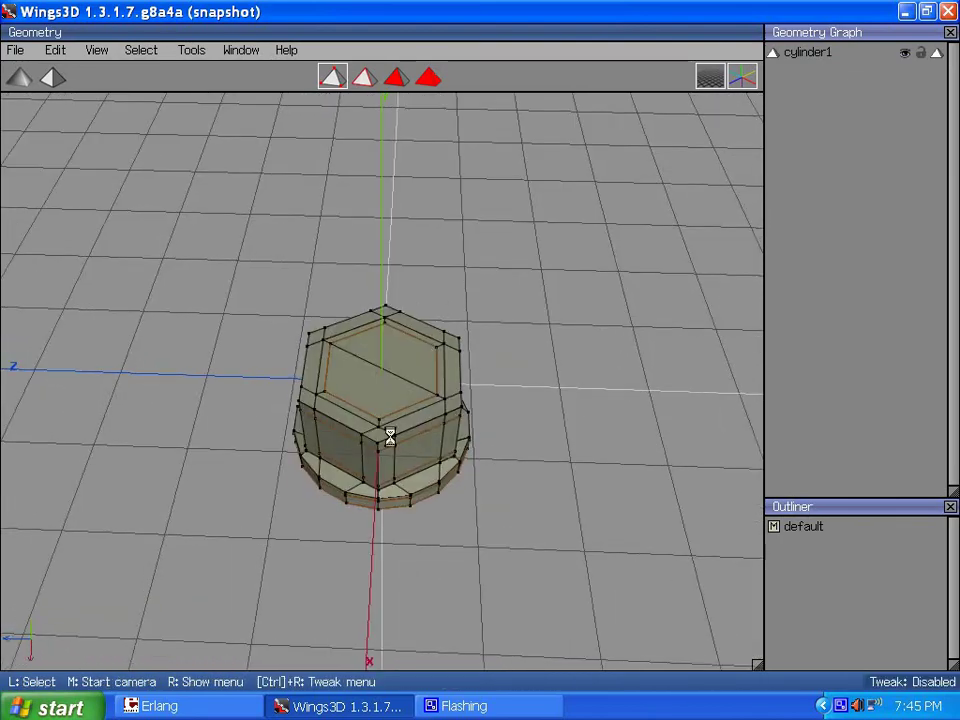